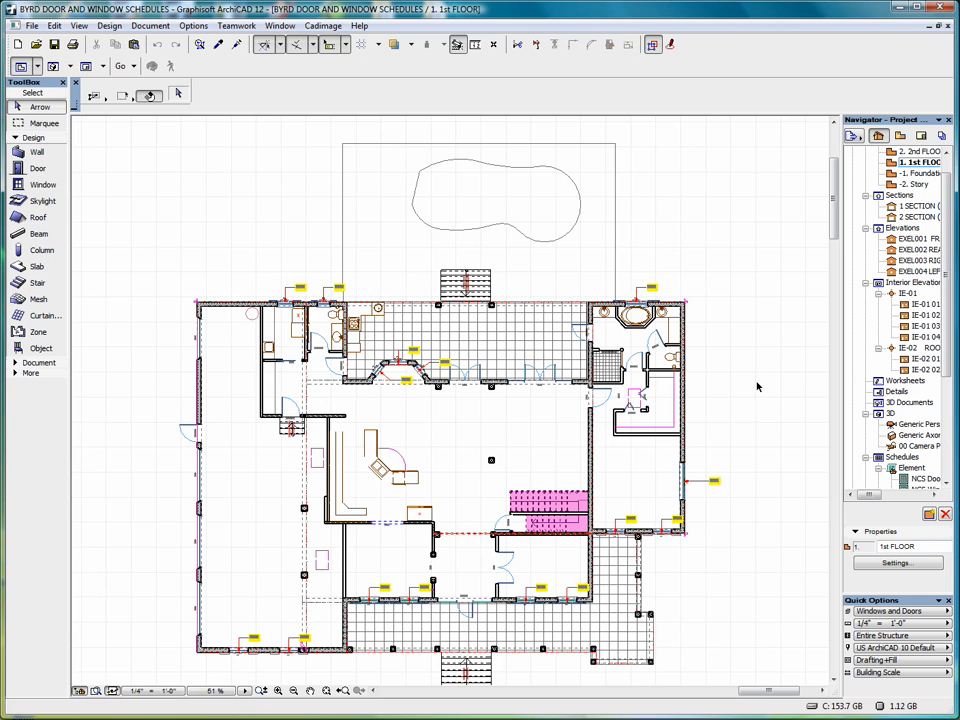
# Open the NCS Window Sch element schedule.
pyautogui.click(151, 26)
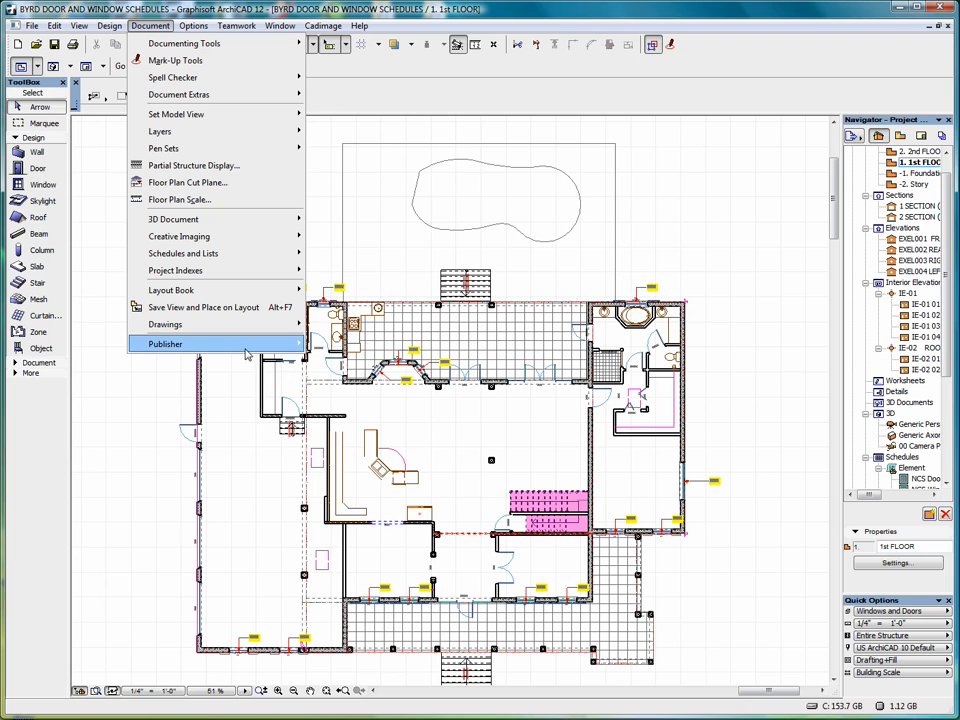
pyautogui.moveTo(237, 351)
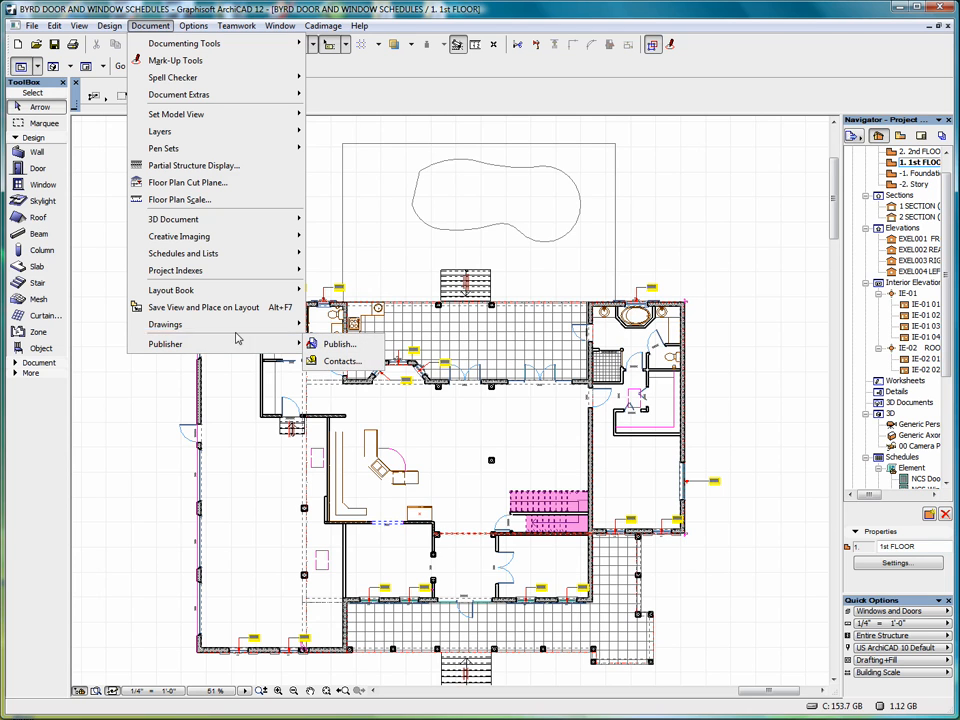
pyautogui.moveTo(236, 255)
pyautogui.moveTo(388, 255)
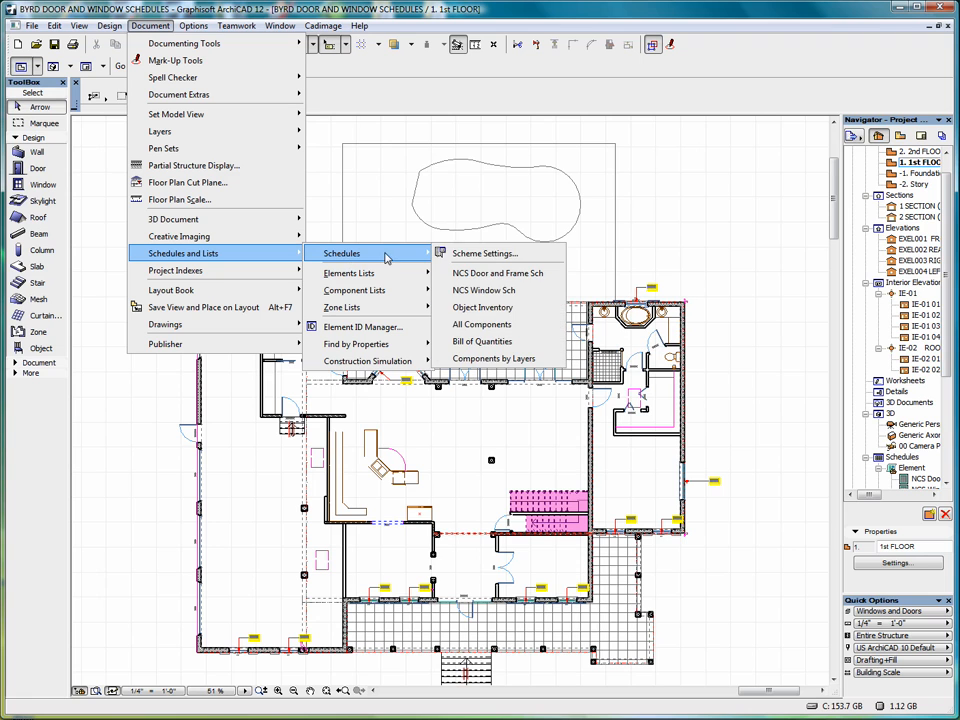
pyautogui.click(484, 290)
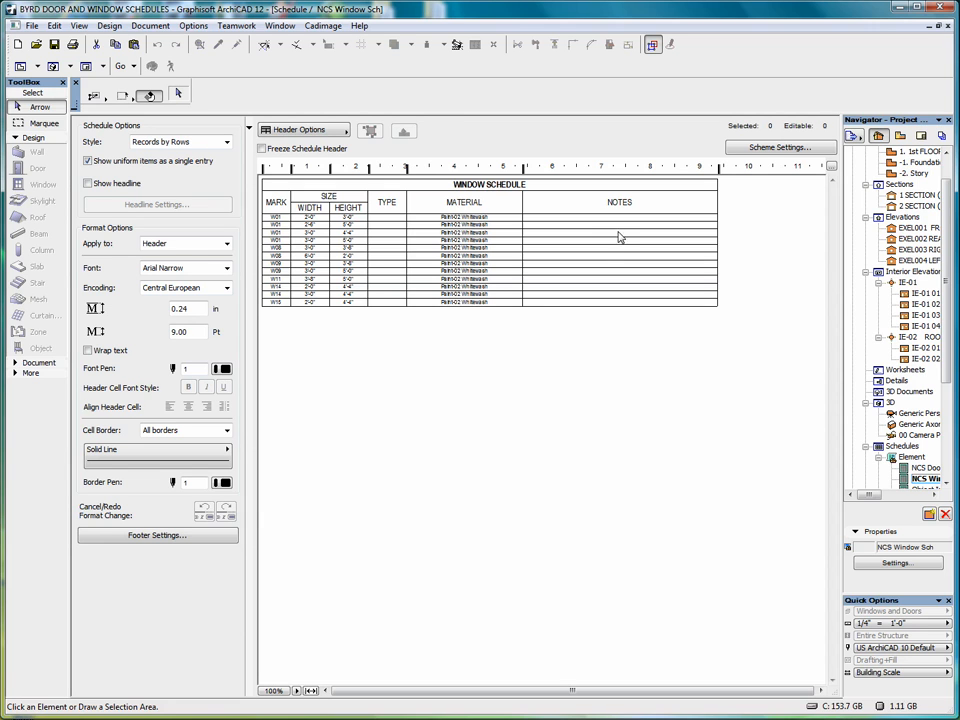
pyautogui.click(589, 219)
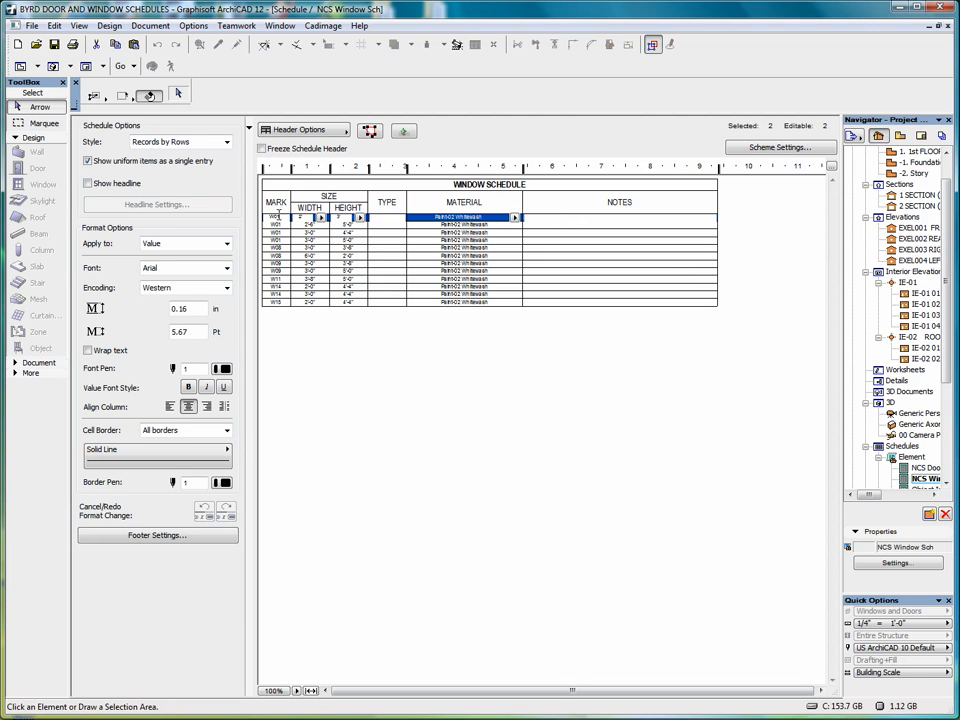
pyautogui.click(389, 219)
pyautogui.click(321, 354)
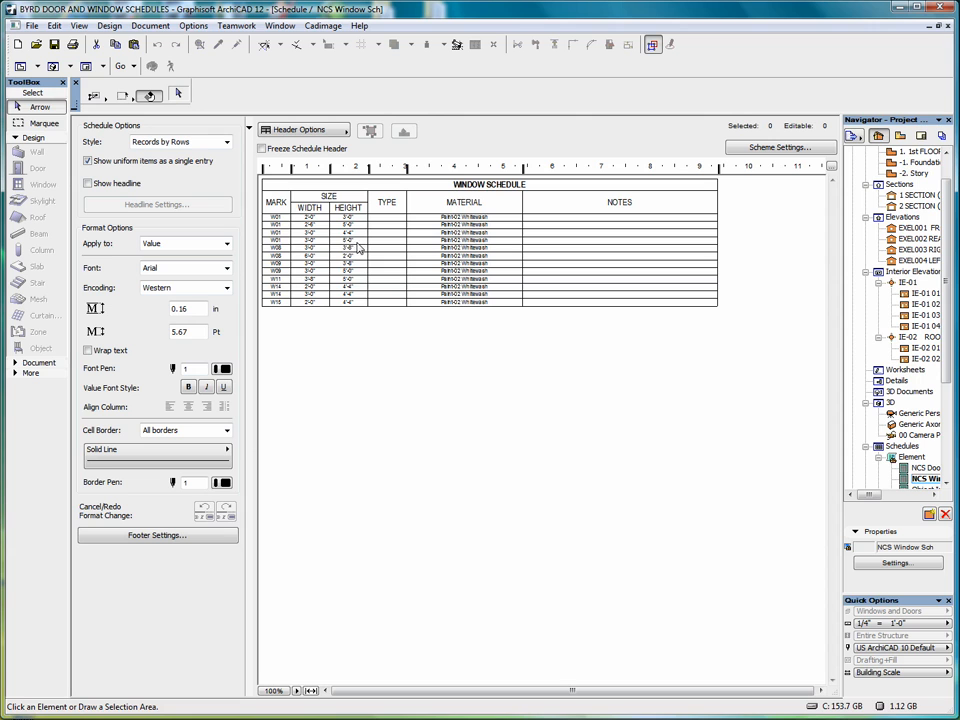
# Renumber the marks of the remaining window schedule entries consecutively from W02 in the second row to W12 in the last.
pyautogui.click(286, 224)
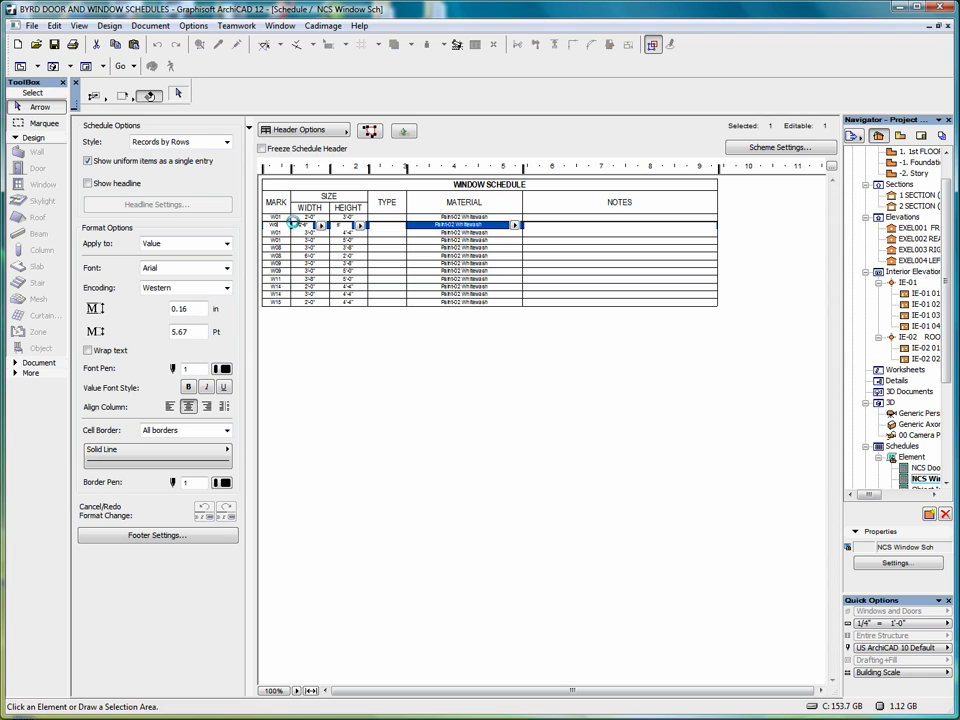
pyautogui.write('2')
pyautogui.click(292, 234)
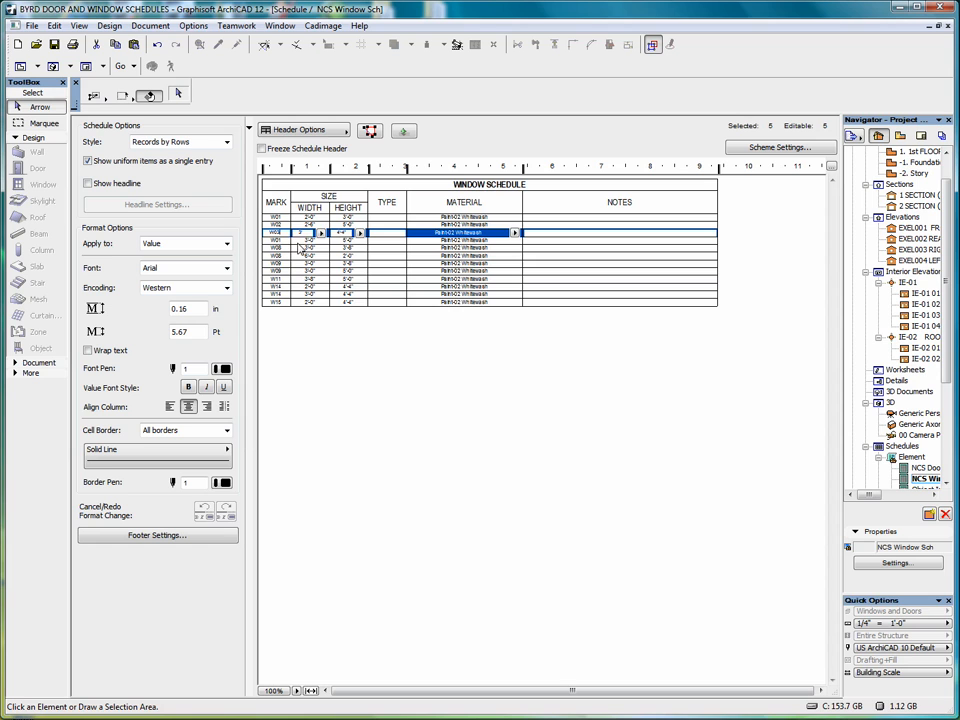
pyautogui.click(298, 302)
pyautogui.click(388, 377)
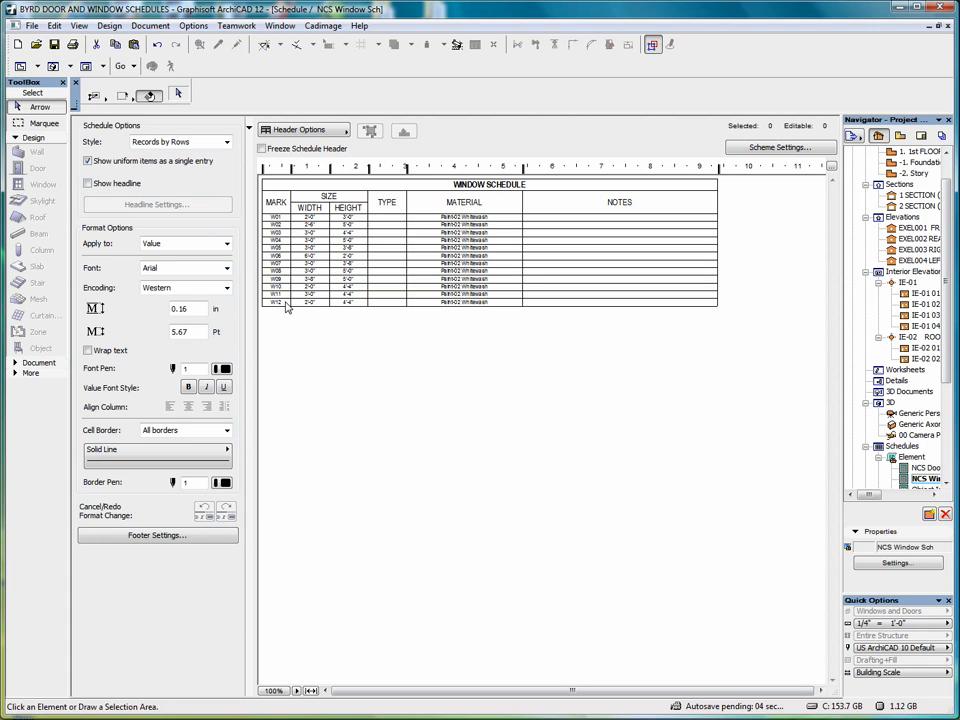
# Look through the preset width and height choices for window W01 and the width choices for W02 without changing them.
pyautogui.click(314, 217)
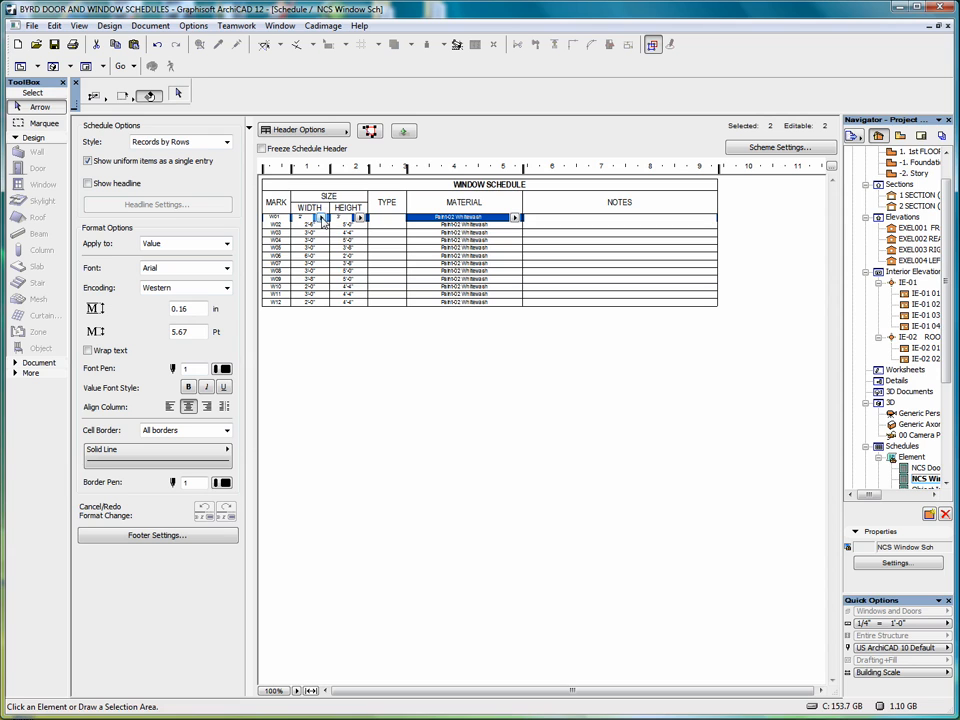
pyautogui.click(321, 218)
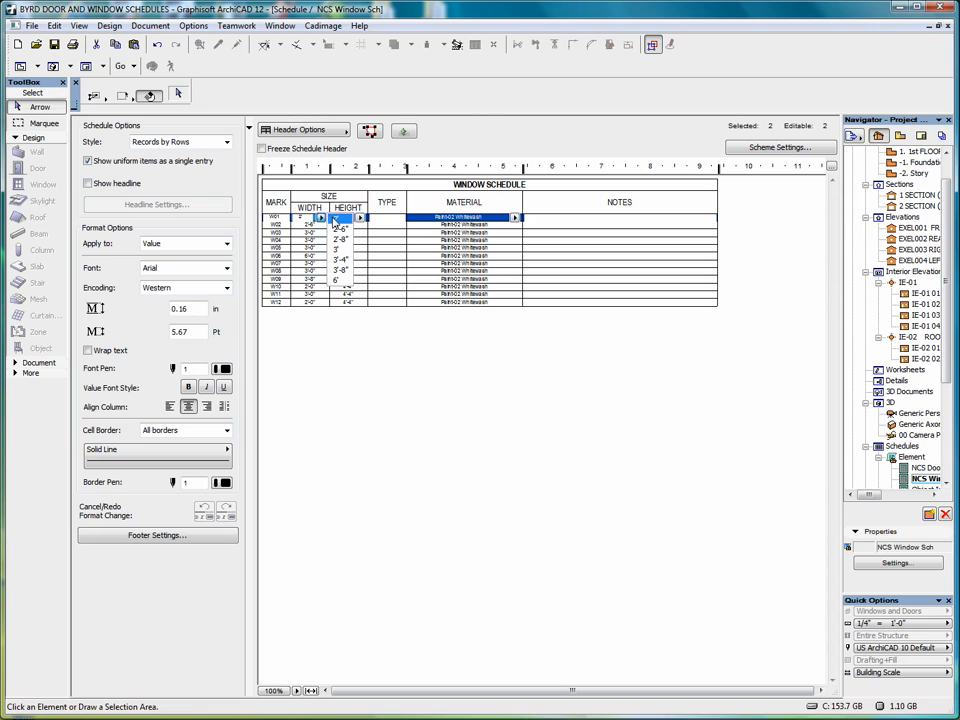
pyautogui.click(321, 217)
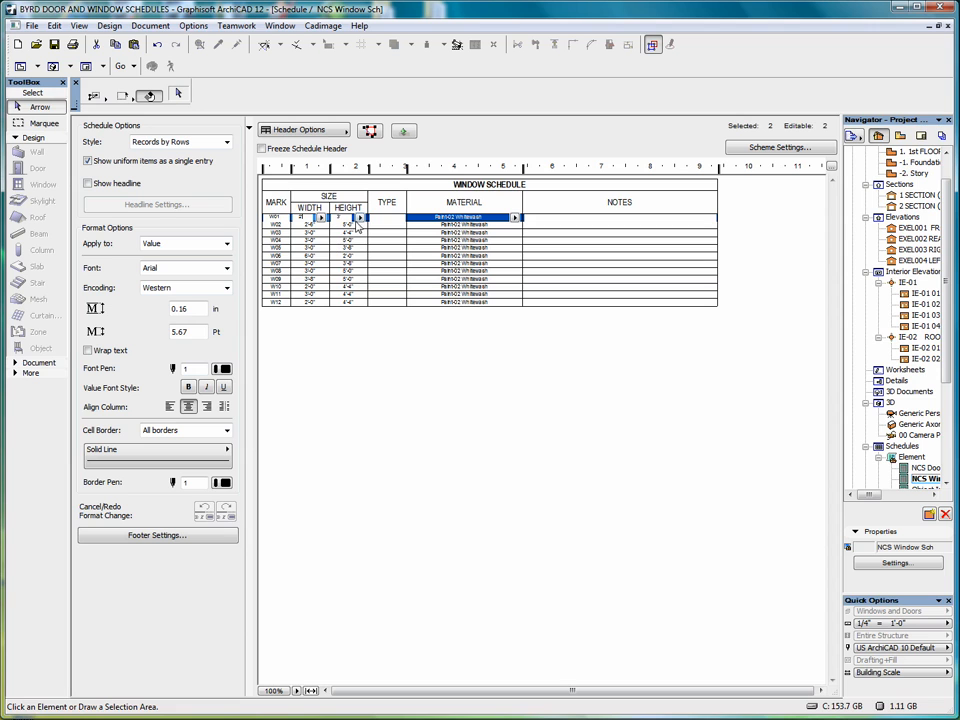
pyautogui.click(359, 217)
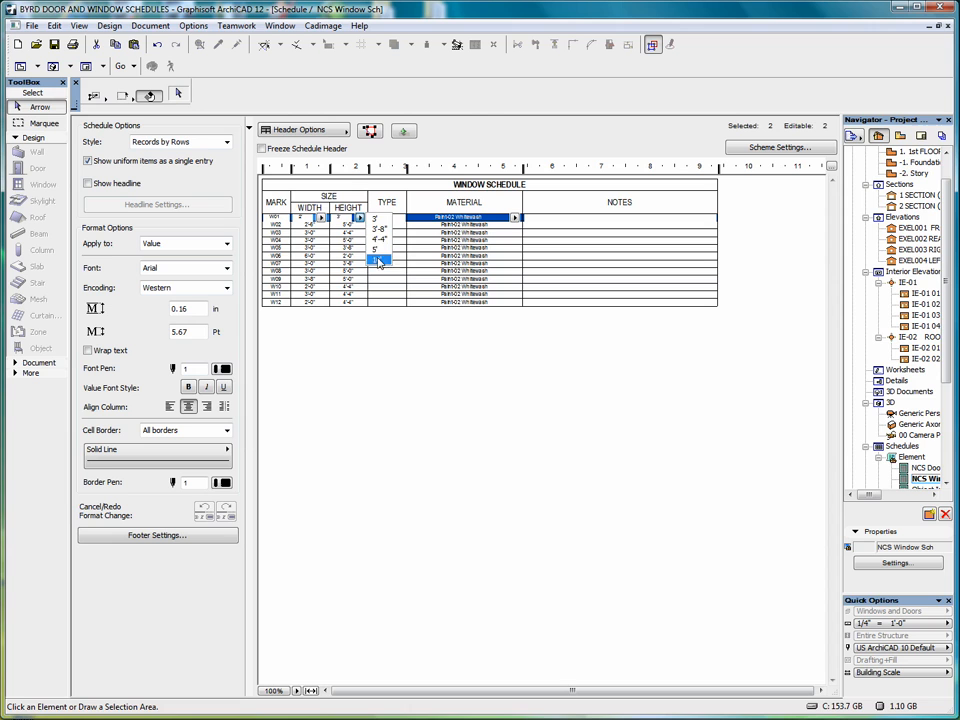
pyautogui.click(358, 217)
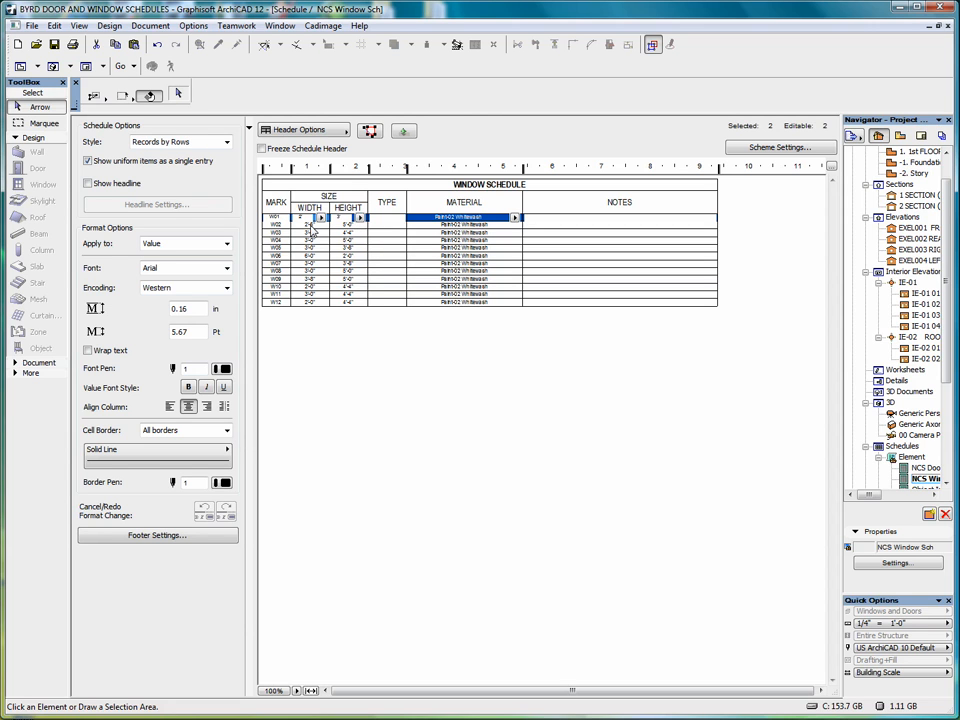
pyautogui.click(325, 225)
pyautogui.click(320, 226)
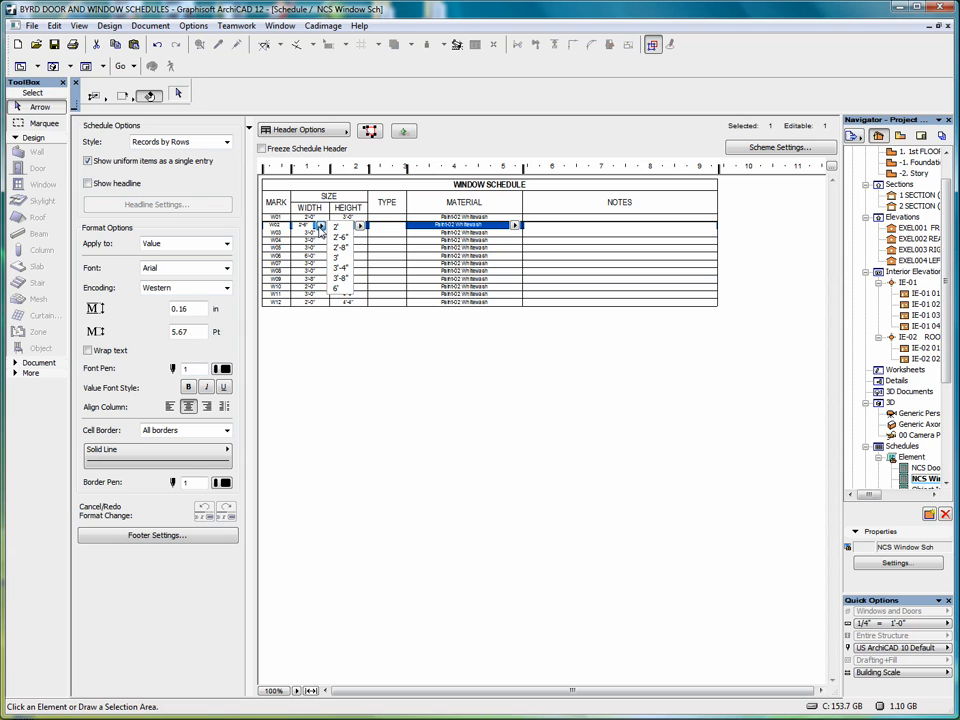
pyautogui.click(319, 227)
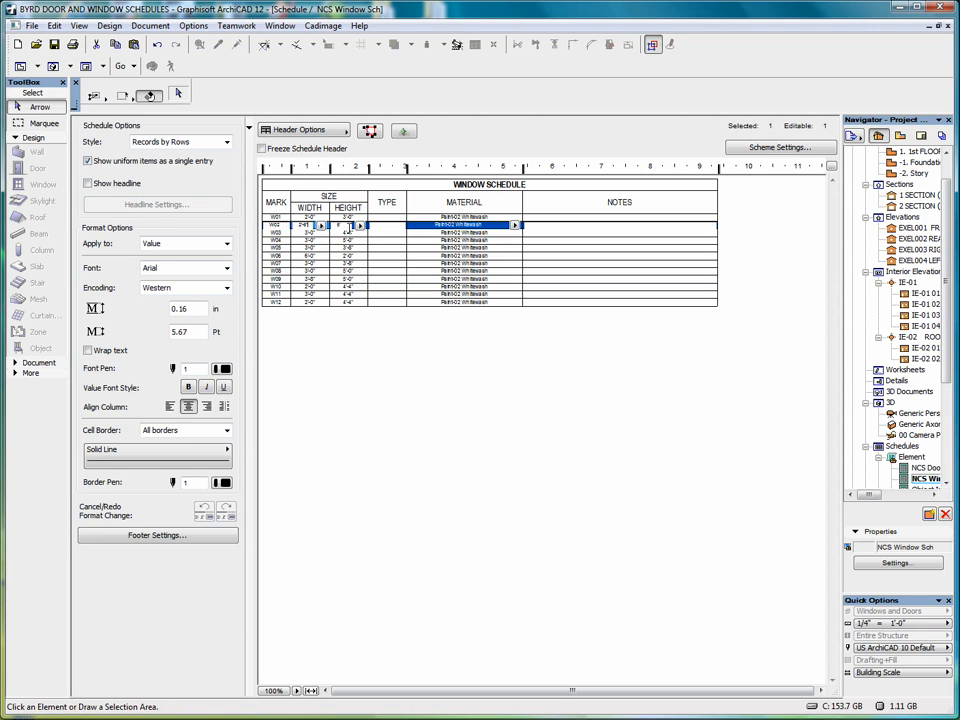
# View the material choices for window W01 and keep its current material.
pyautogui.click(512, 218)
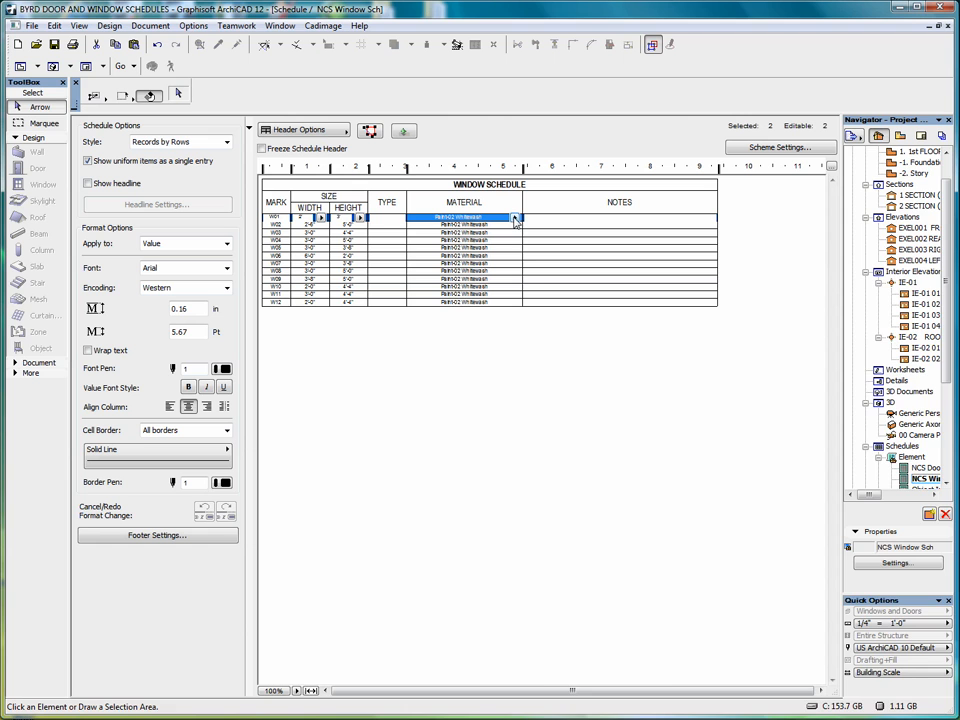
pyautogui.click(514, 218)
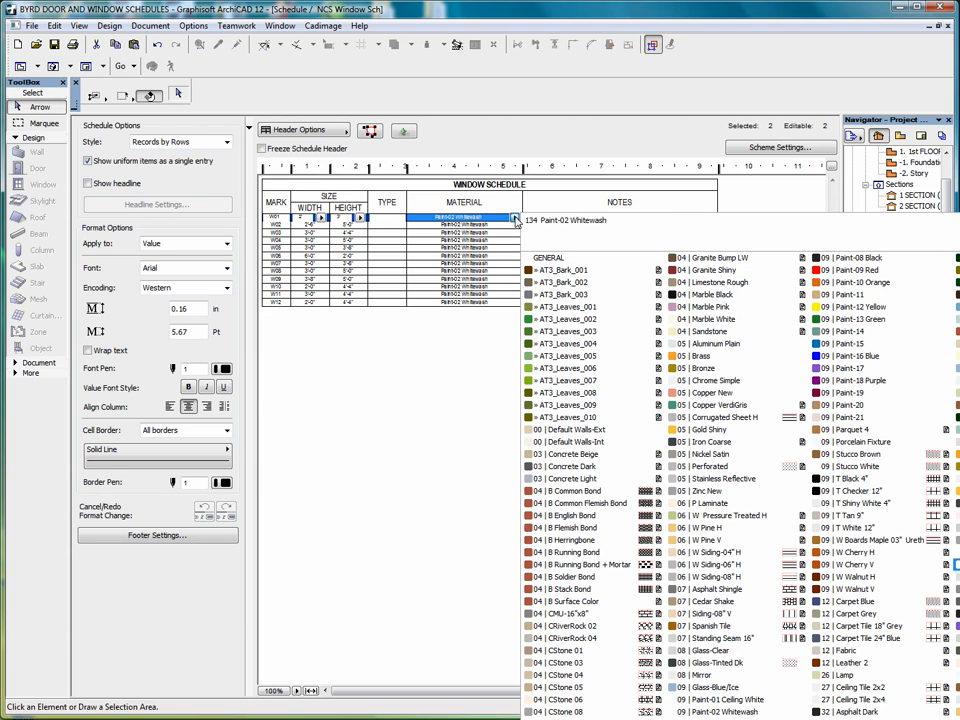
pyautogui.click(515, 219)
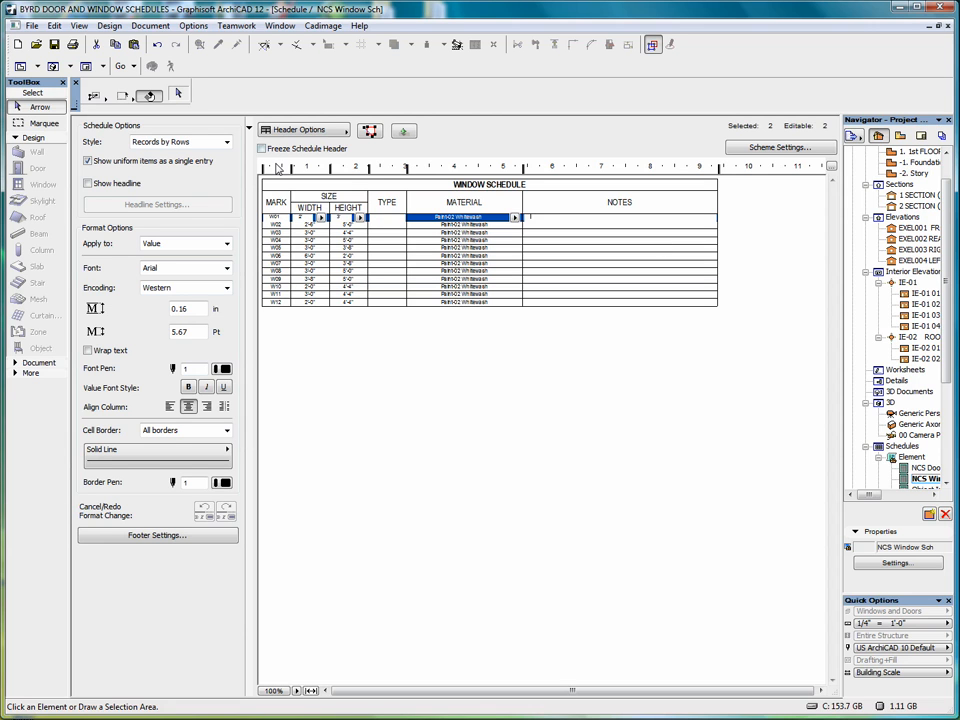
# Widen the MARK column of the window schedule slightly.
pyautogui.moveTo(291, 168); pyautogui.dragTo(325, 168)
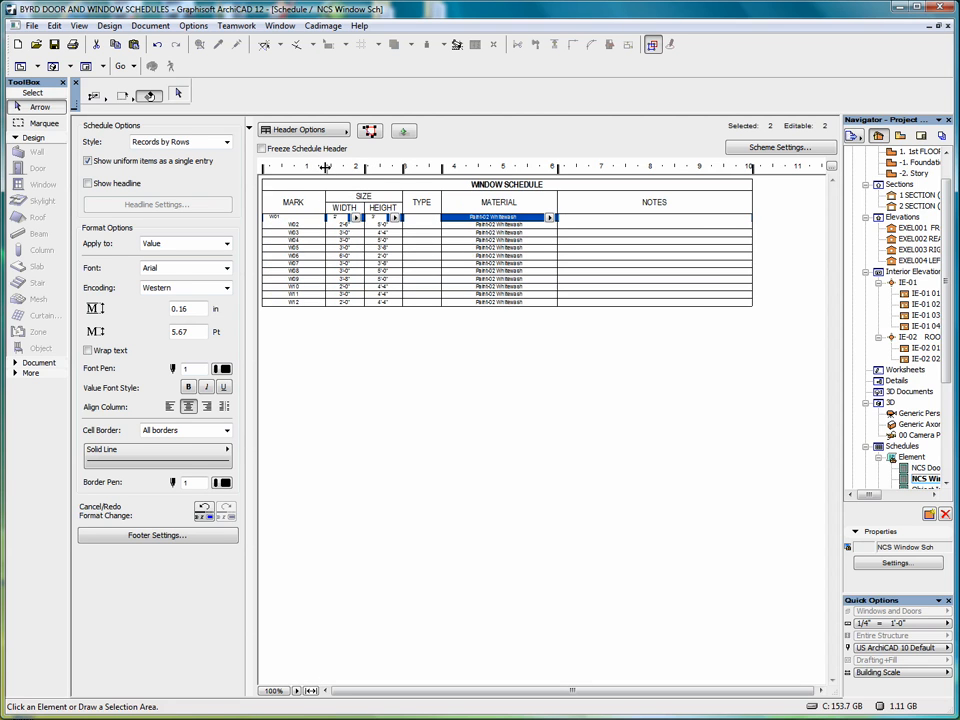
pyautogui.moveTo(325, 168); pyautogui.dragTo(308, 168)
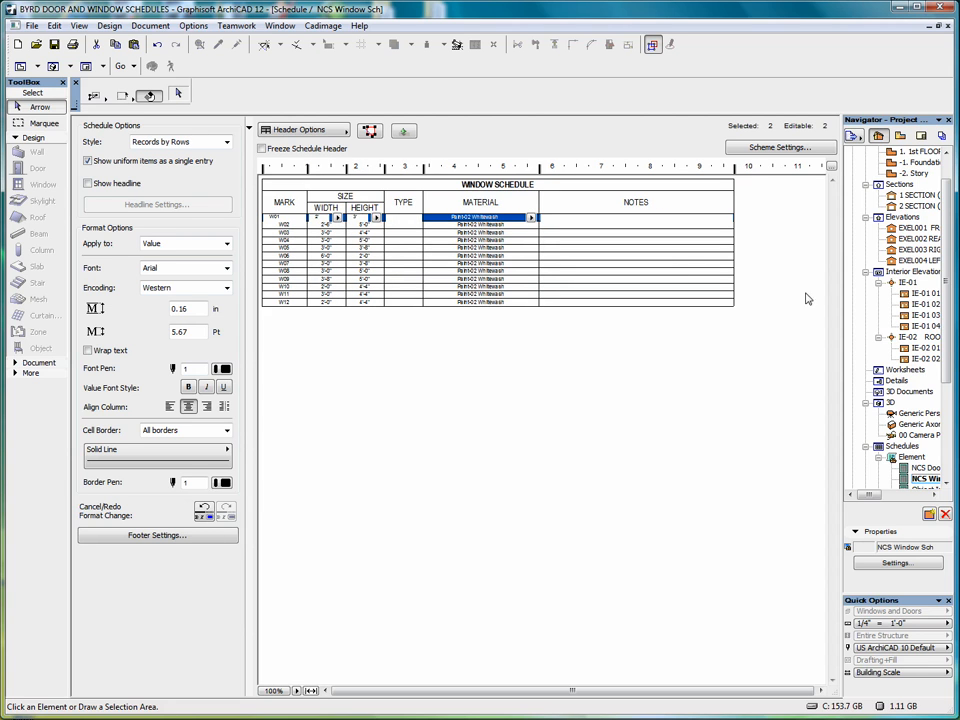
# Add the Window/Door 2D Symbol parameter as the last field of the NCS Window Sch scheme and widen its column to fit the symbols.
pyautogui.click(776, 148)
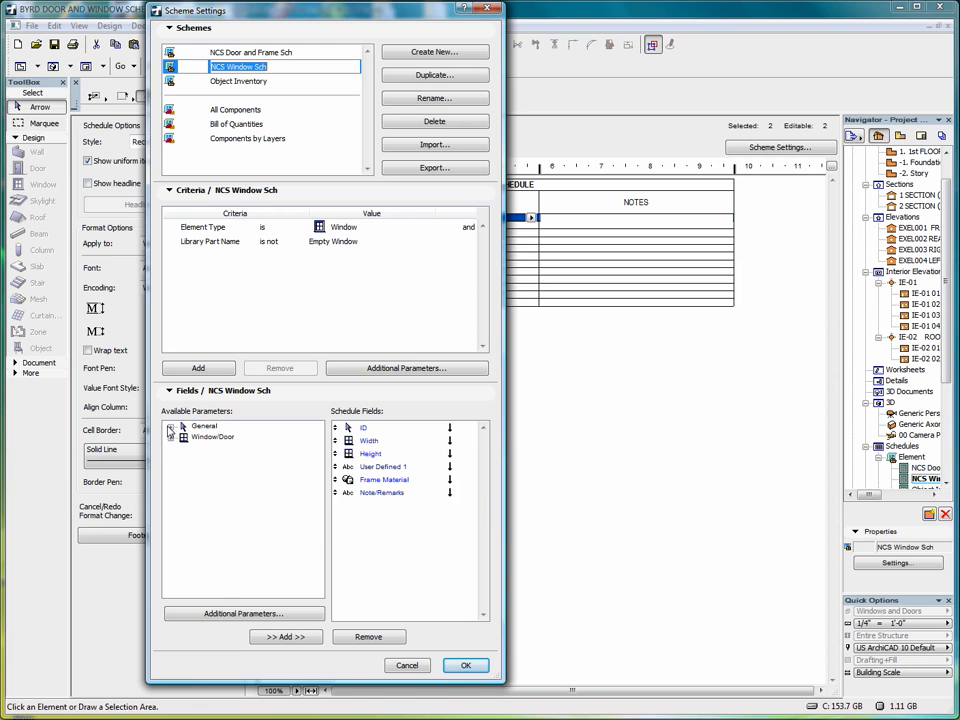
pyautogui.click(171, 429)
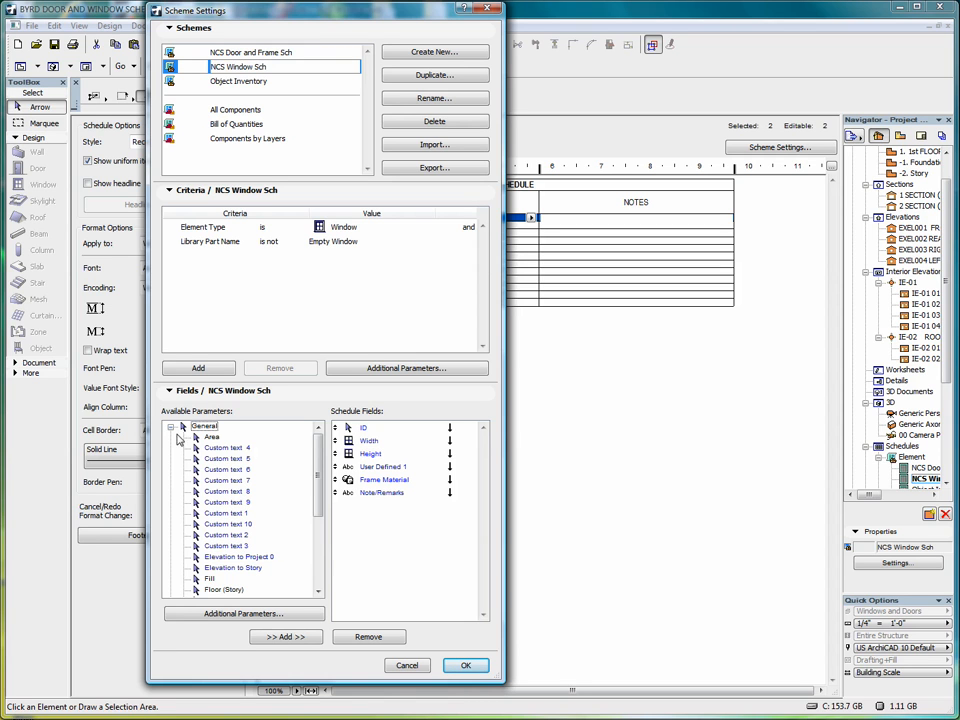
pyautogui.scroll(-5, 318, 452)
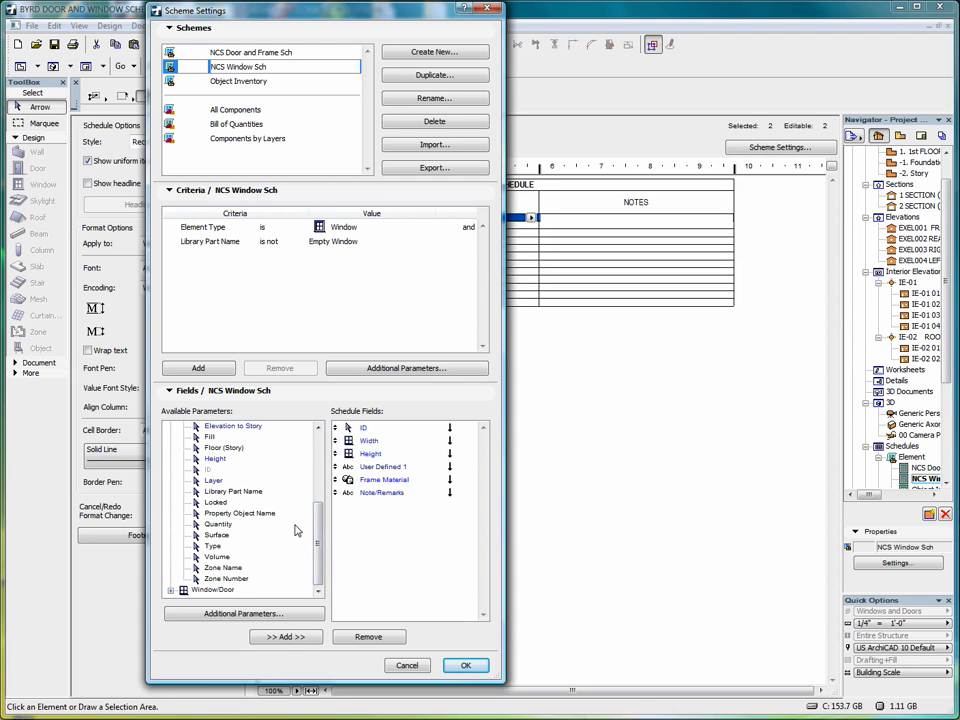
pyautogui.scroll(5, 335, 455)
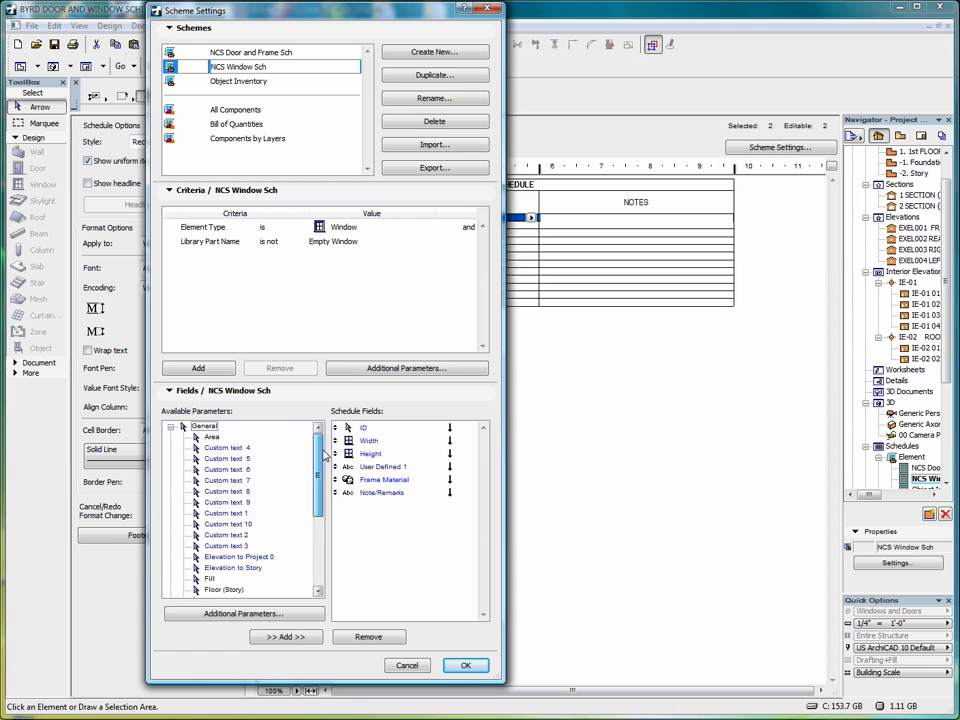
pyautogui.scroll(-5, 326, 450)
pyautogui.click(171, 587)
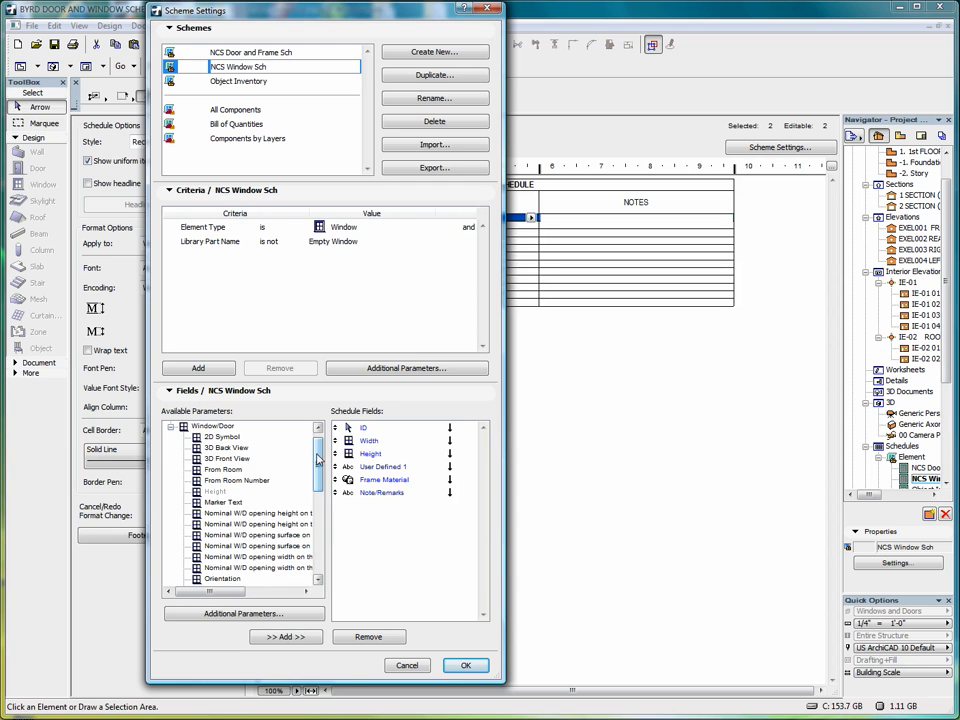
pyautogui.click(212, 439)
pyautogui.moveTo(212, 439); pyautogui.dragTo(408, 545)
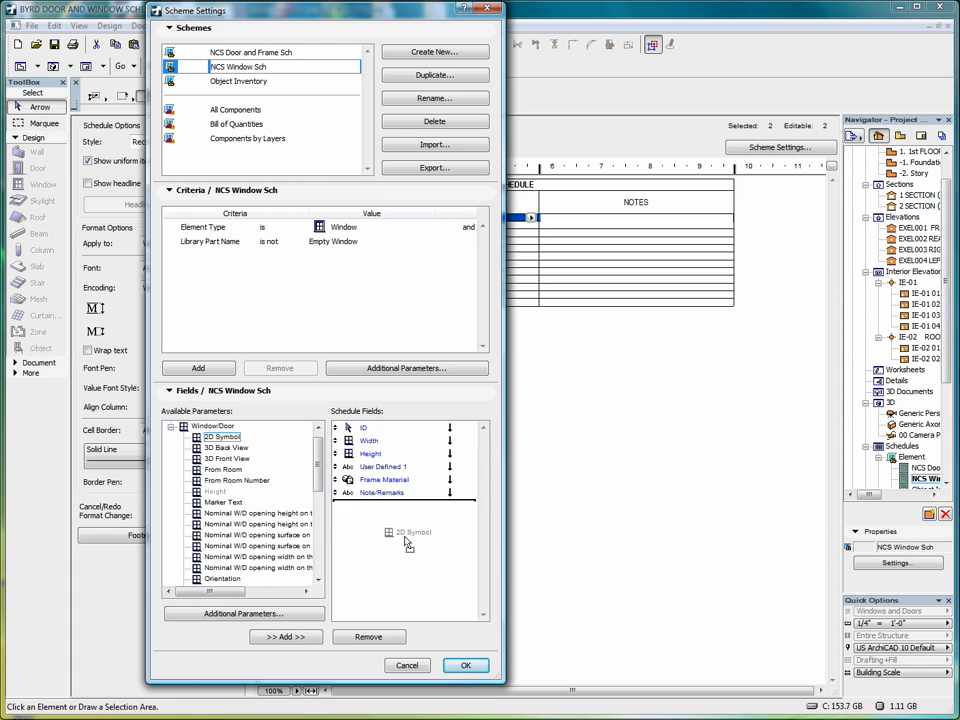
pyautogui.moveTo(408, 545); pyautogui.dragTo(406, 542)
pyautogui.click(465, 665)
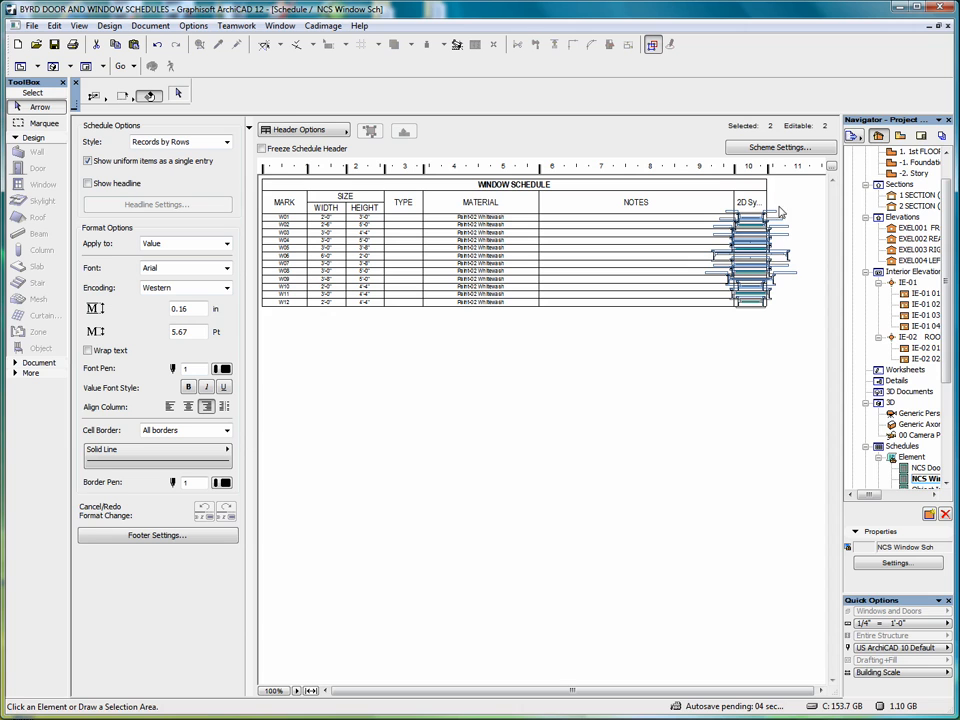
pyautogui.moveTo(771, 172); pyautogui.dragTo(814, 172)
pyautogui.moveTo(822, 176); pyautogui.dragTo(822, 176)
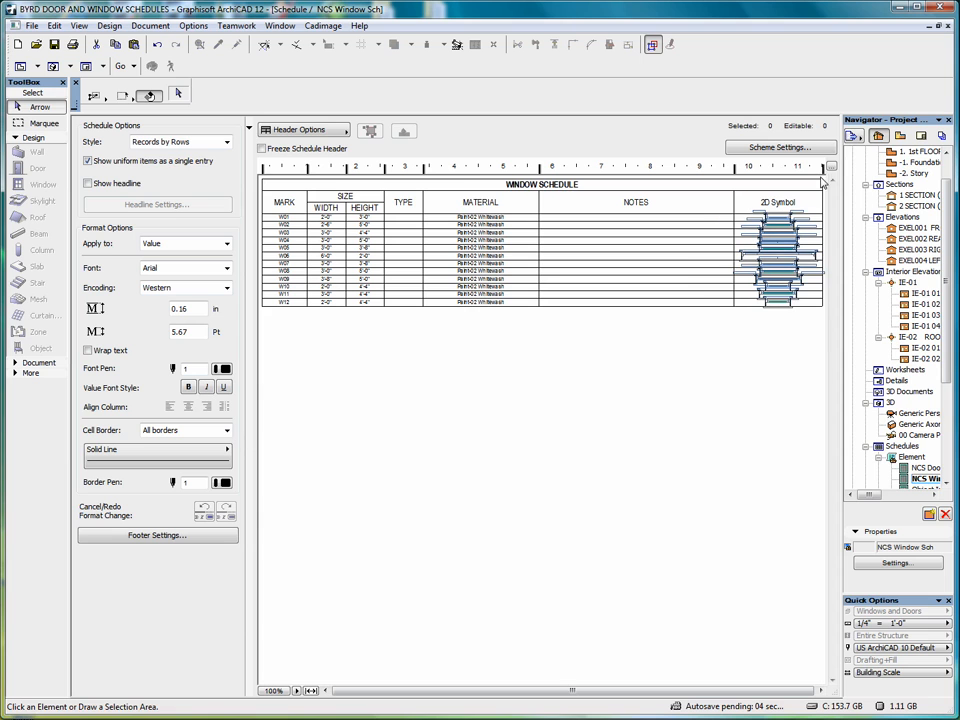
# Switch the schedule style to Records by Columns and widen the window record columns so the 2D symbols no longer overlap.
pyautogui.click(211, 146)
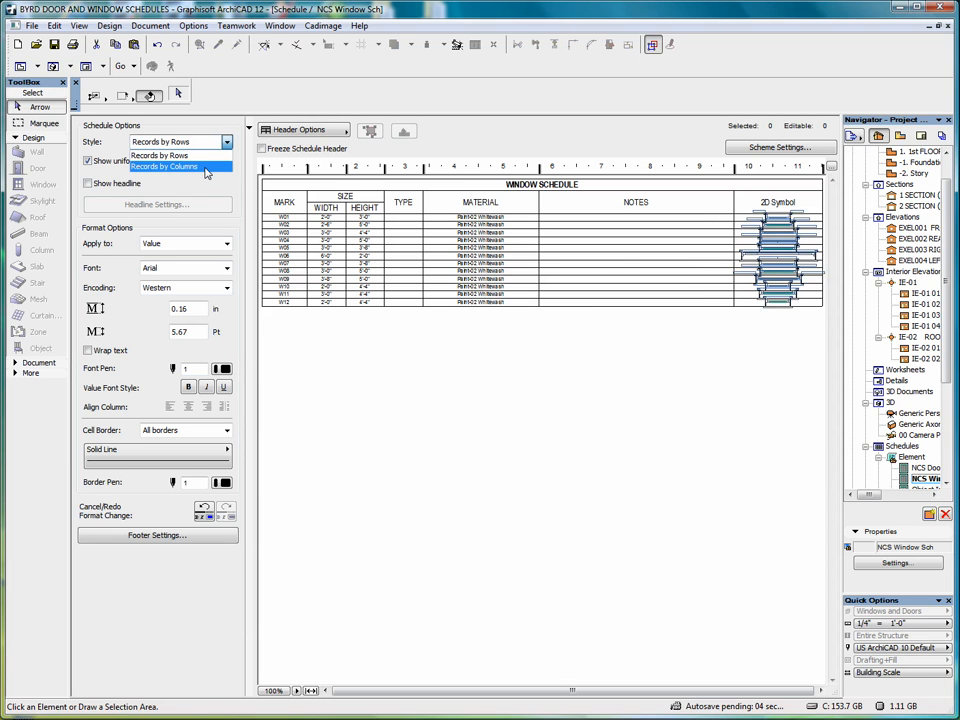
pyautogui.click(205, 168)
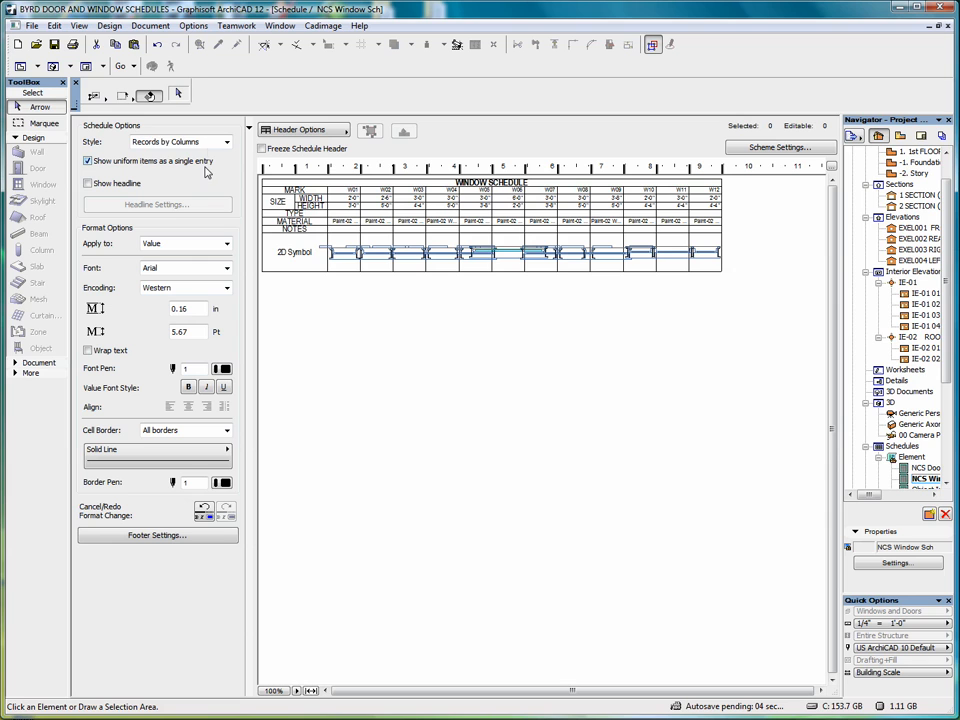
pyautogui.click(211, 144)
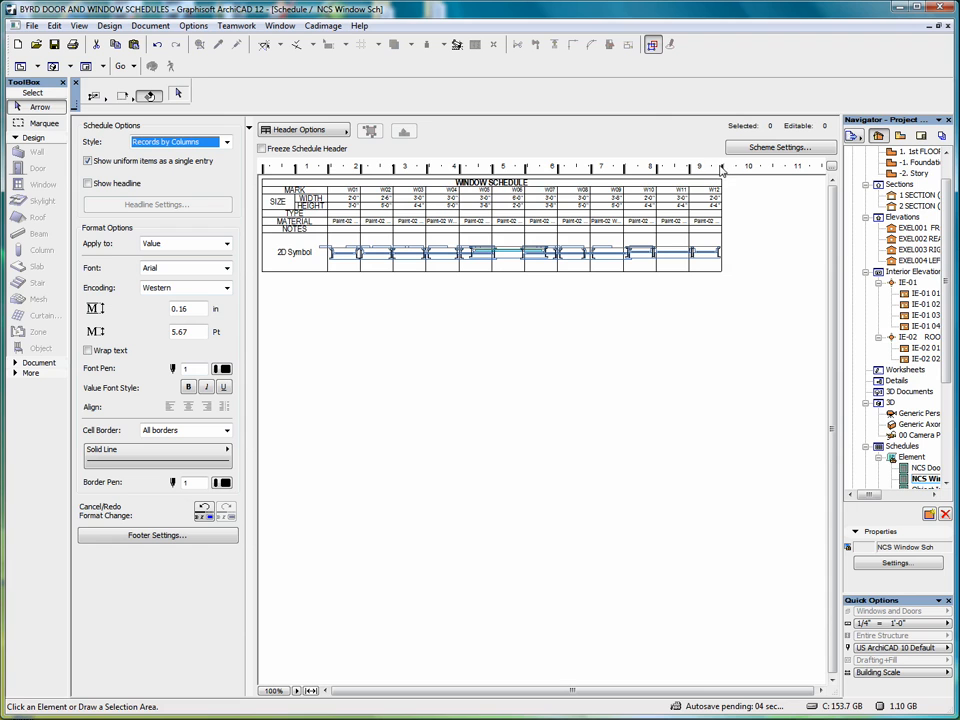
pyautogui.moveTo(720, 167); pyautogui.dragTo(771, 173)
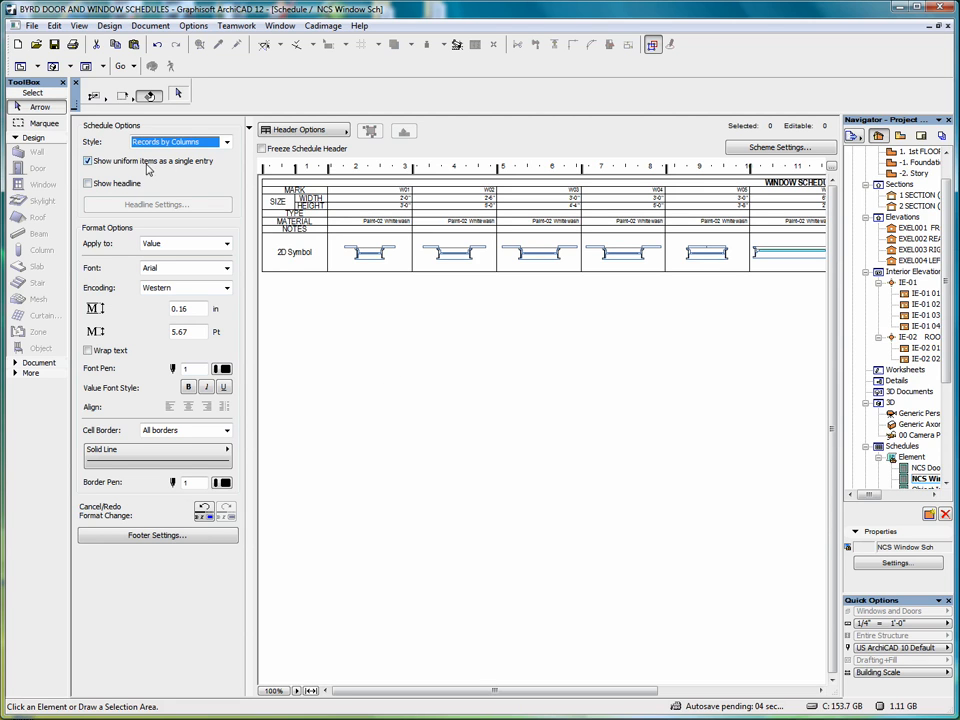
# Turn off showing uniform items as a single entry and look along the individually listed windows.
pyautogui.click(88, 161)
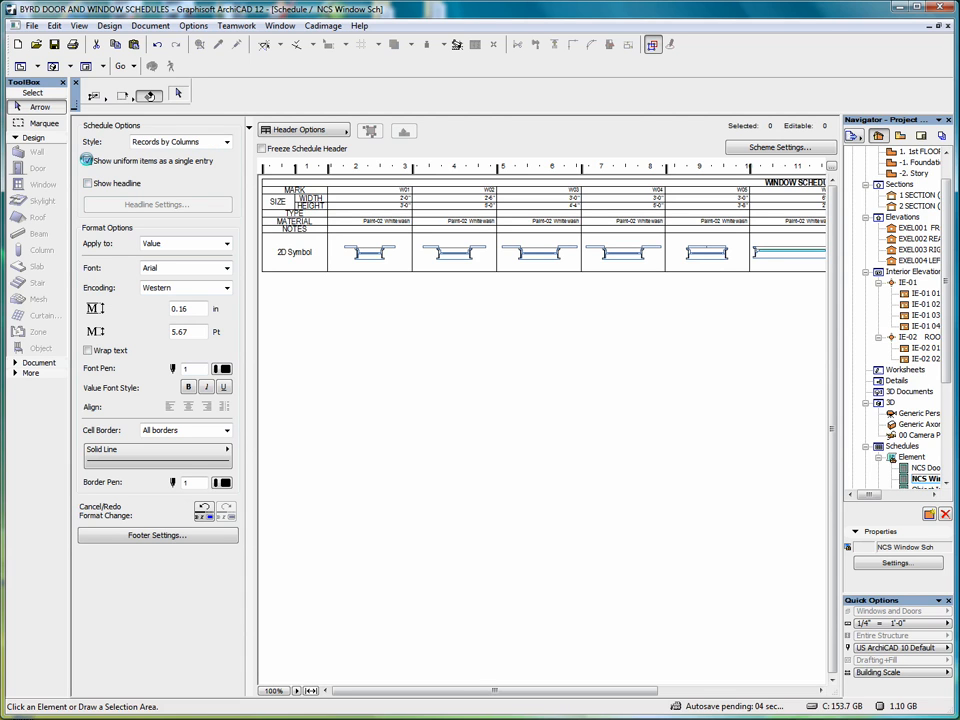
pyautogui.moveTo(571, 690); pyautogui.dragTo(721, 692)
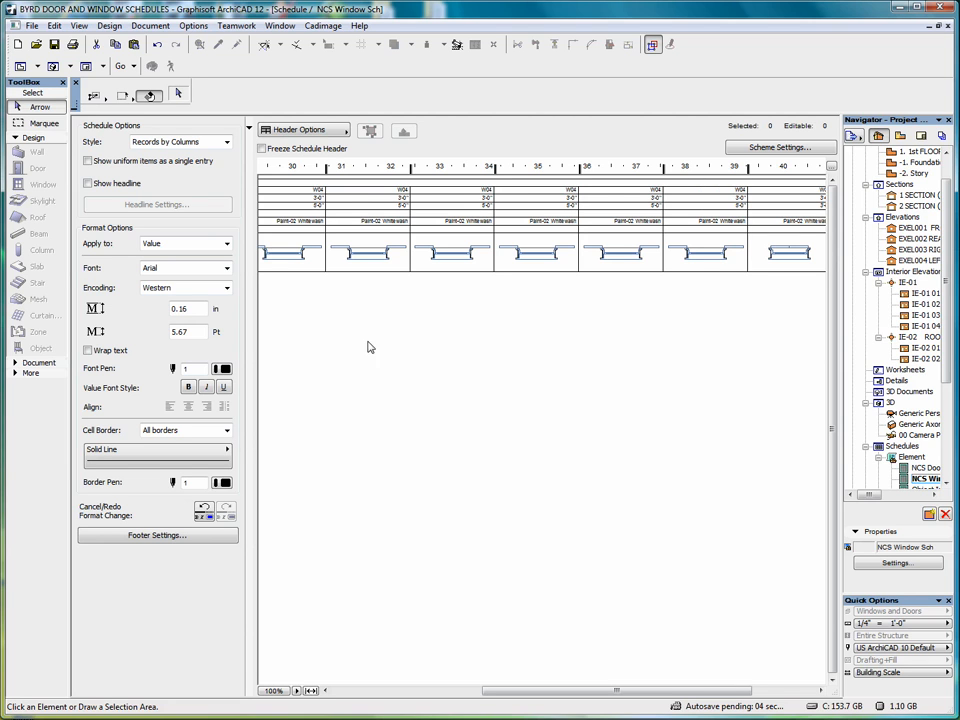
# Show uniform items as a single entry again and look over the schedule parts that formatting can be applied to.
pyautogui.click(88, 161)
pyautogui.click(226, 244)
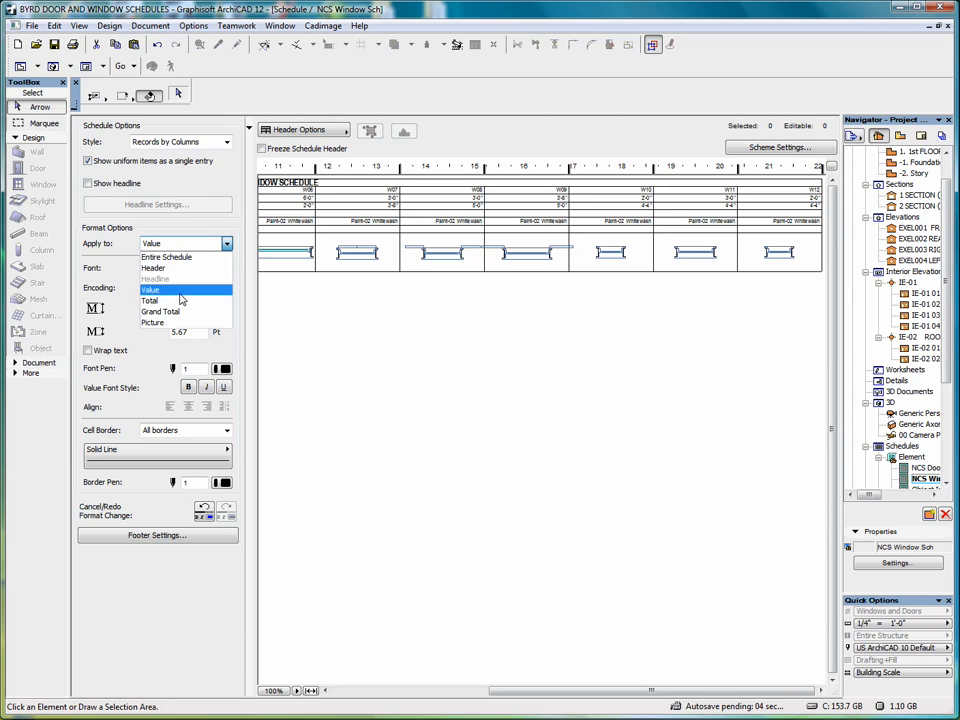
pyautogui.click(228, 246)
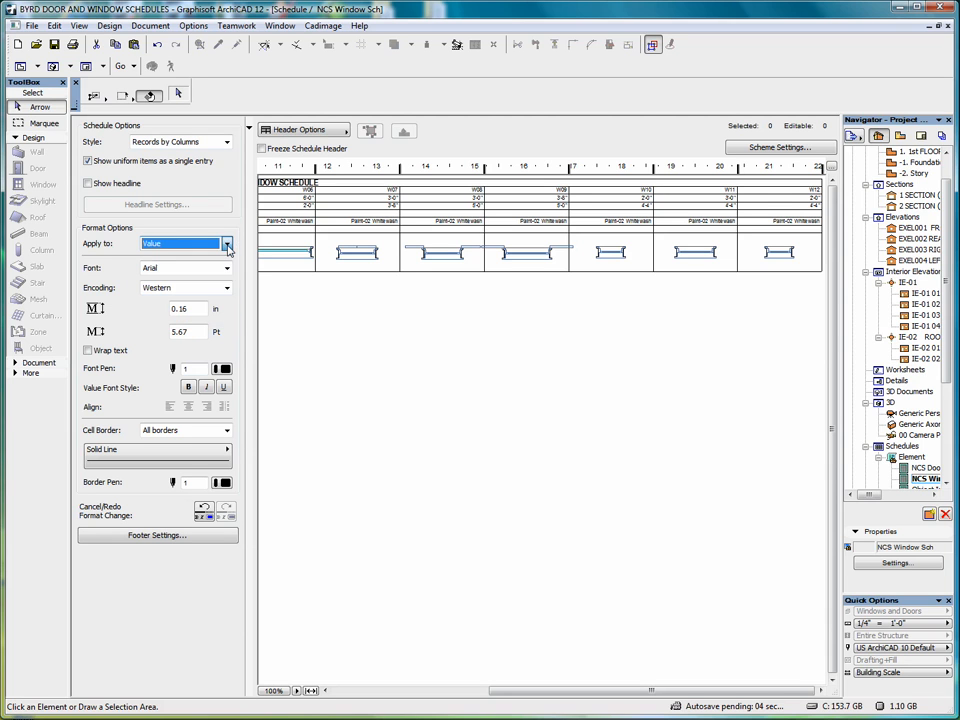
# Try the No border cell setting on the schedule values and restore All borders.
pyautogui.click(228, 431)
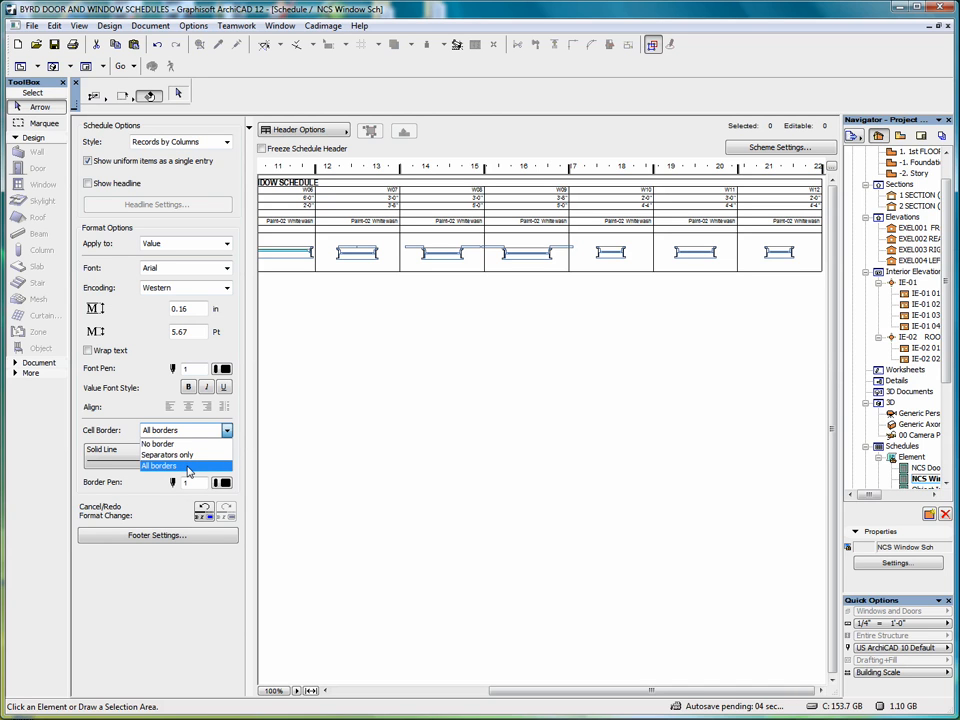
pyautogui.click(188, 444)
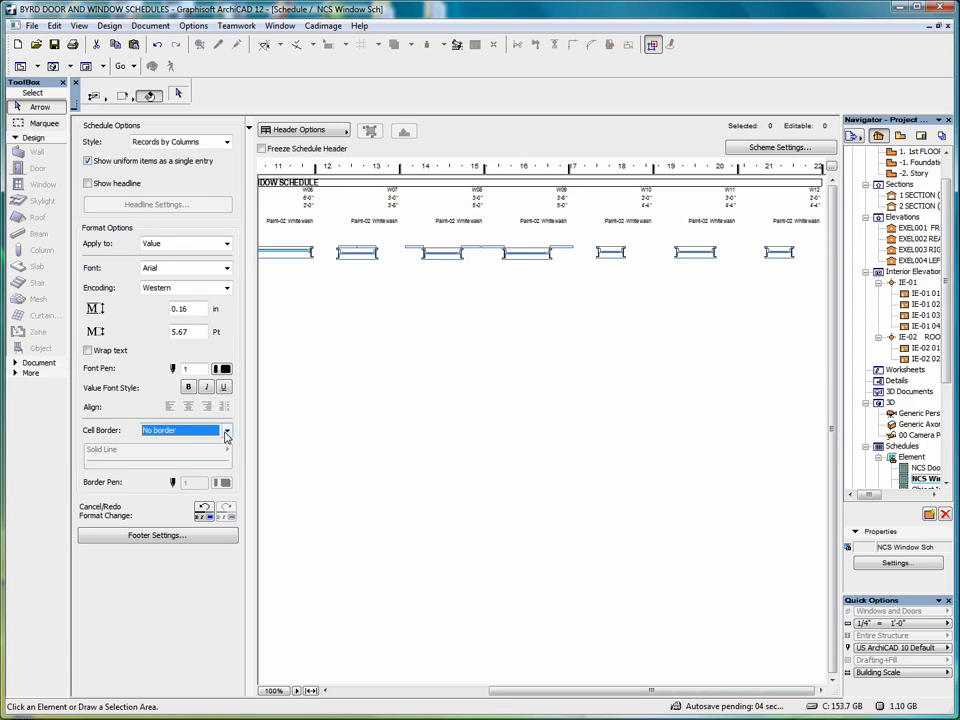
pyautogui.click(227, 430)
pyautogui.click(196, 468)
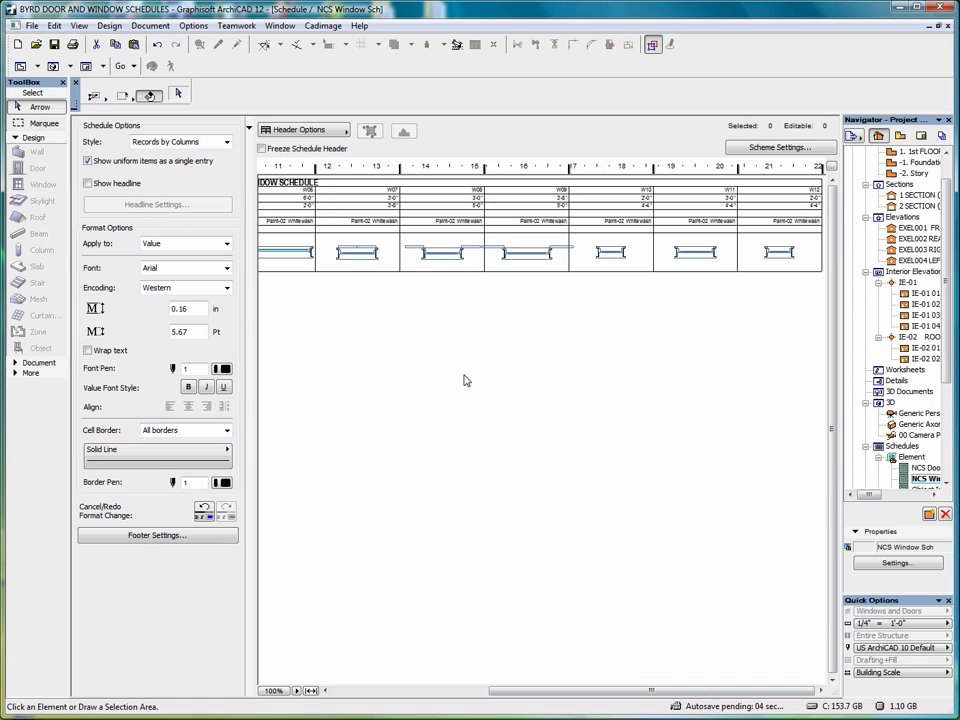
# Review the content choices for the schedule's print footer, down to Project File Name.
pyautogui.click(144, 538)
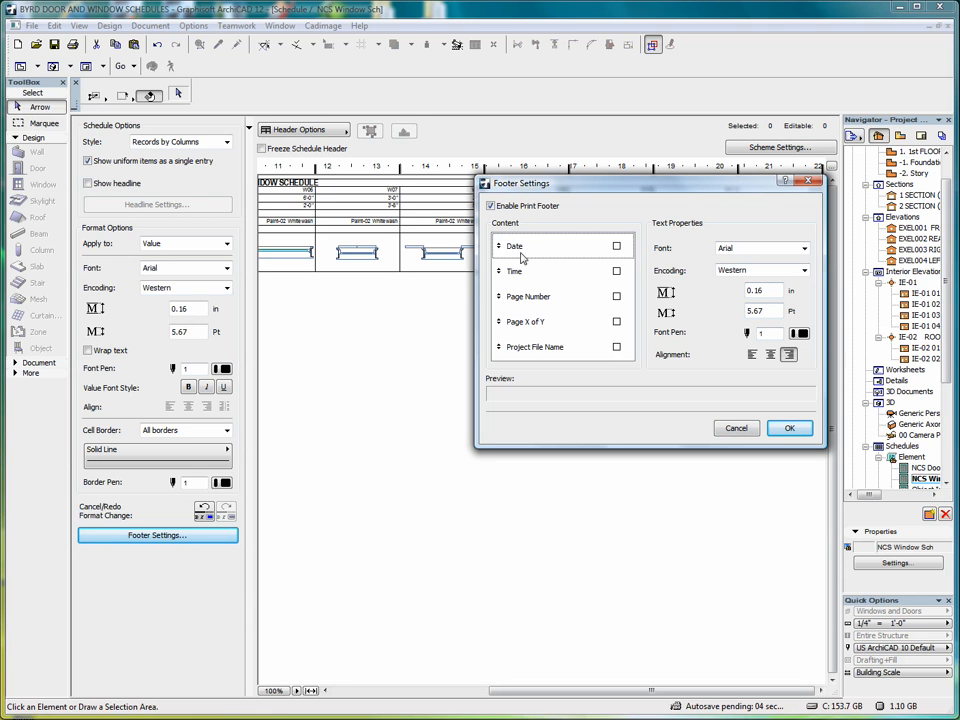
pyautogui.click(527, 348)
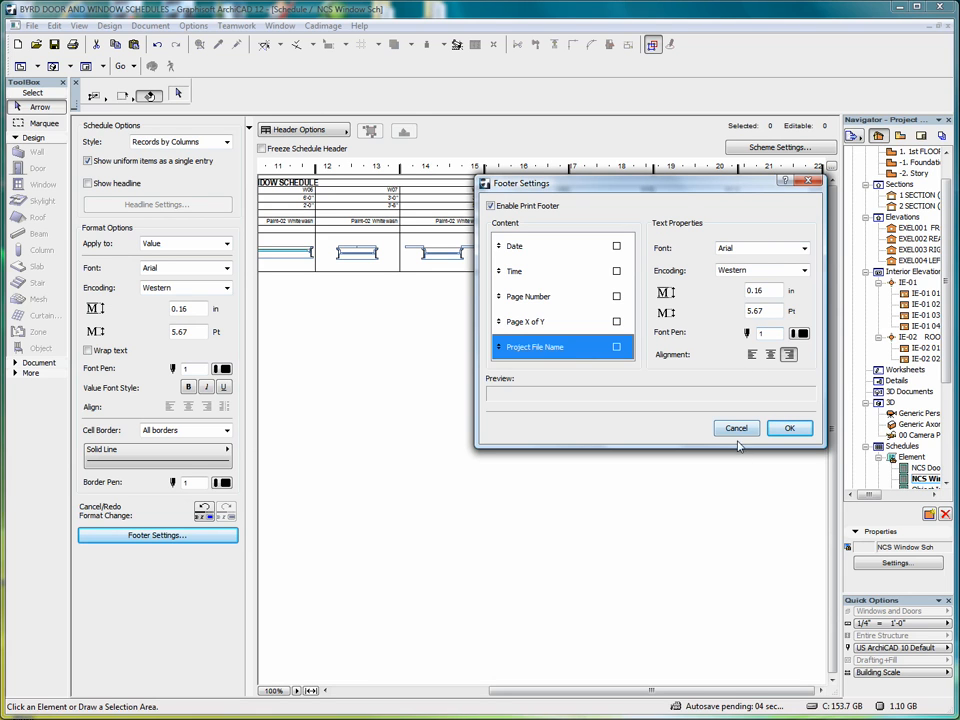
pyautogui.click(789, 430)
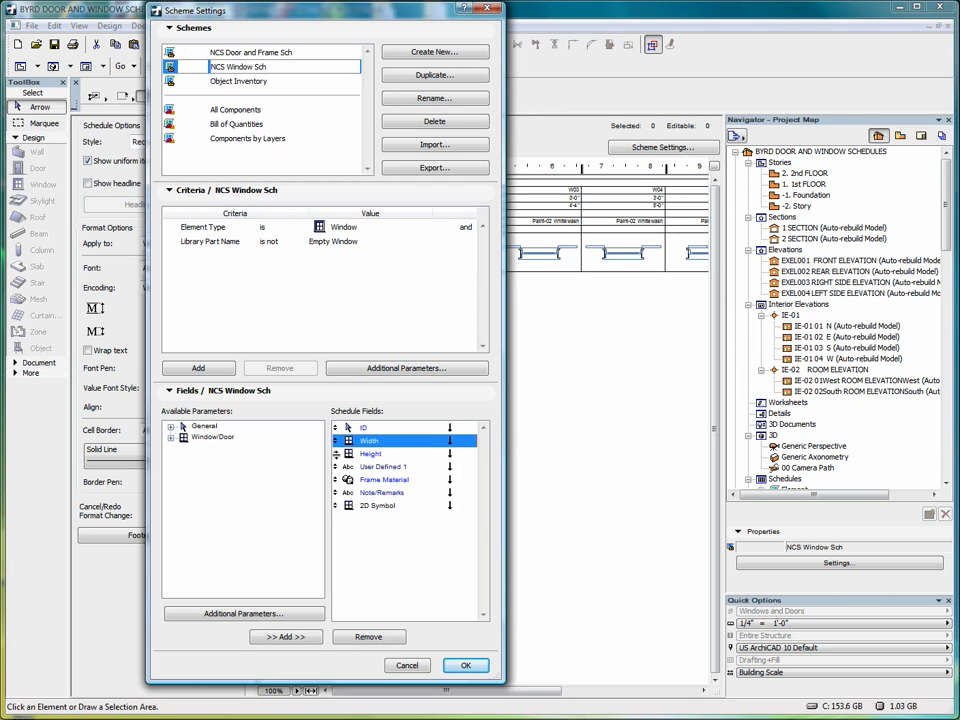
# Move the Height field above Width in the NCS Window Sch schedule fields and apply the scheme.
pyautogui.click(337, 454)
pyautogui.moveTo(337, 454); pyautogui.dragTo(336, 441)
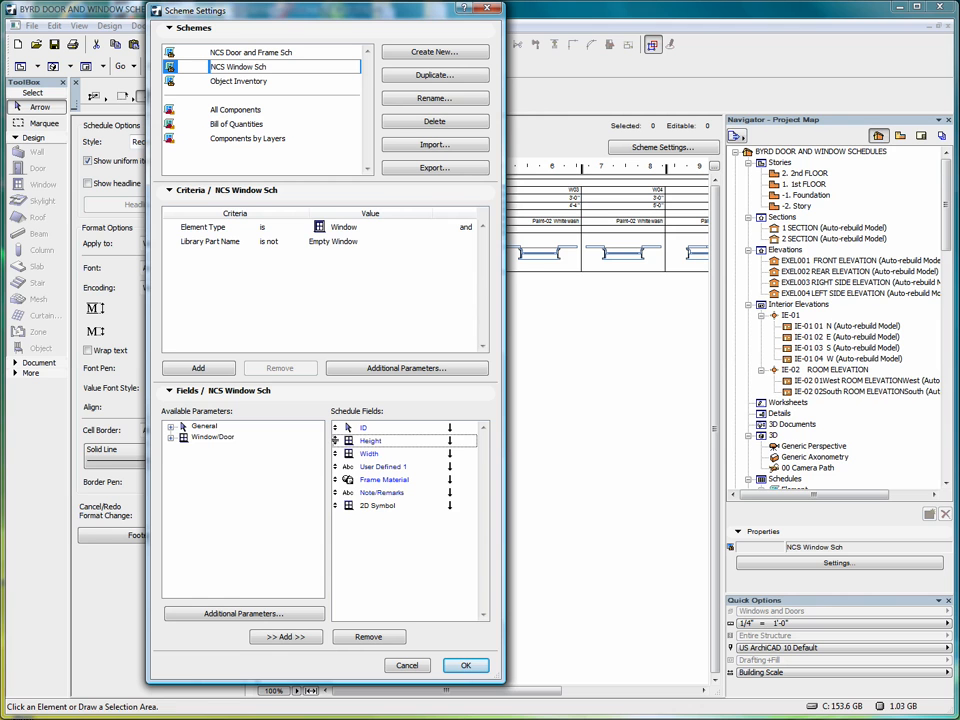
pyautogui.click(336, 441)
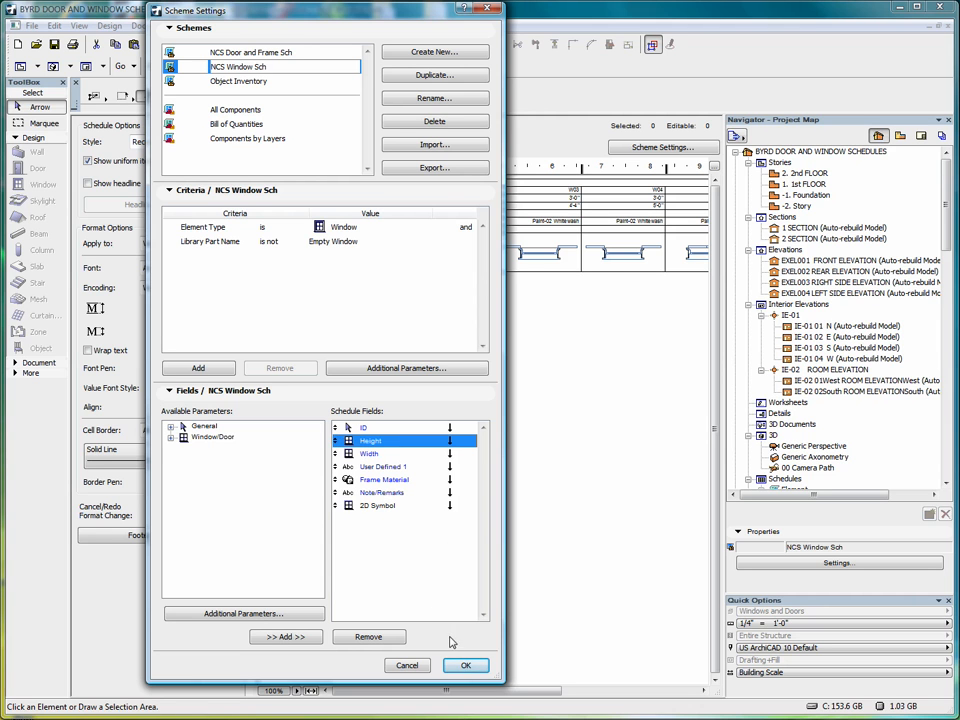
pyautogui.click(466, 667)
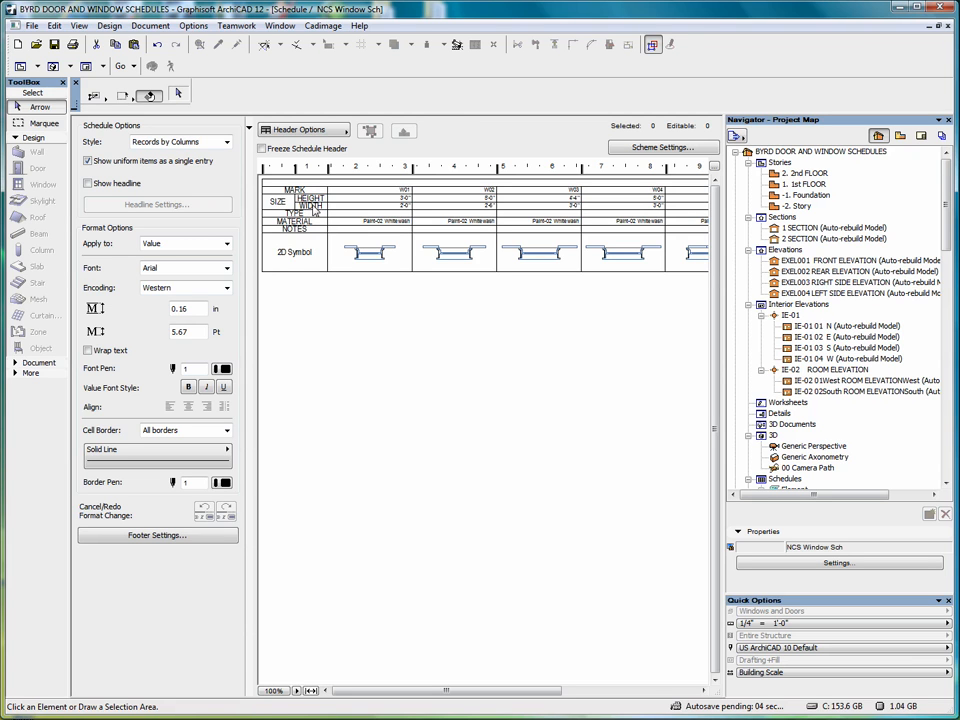
# Add Library Part Name as the last schedule field with its sum and flag options turned on.
pyautogui.click(660, 148)
pyautogui.moveTo(235, 491); pyautogui.dragTo(375, 545)
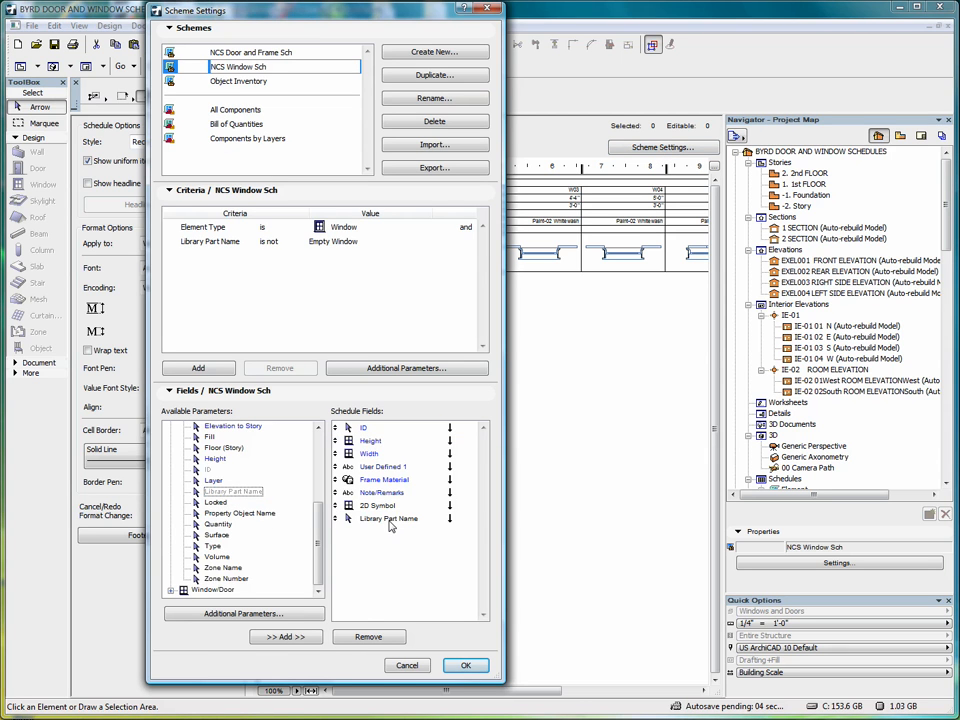
pyautogui.click(391, 525)
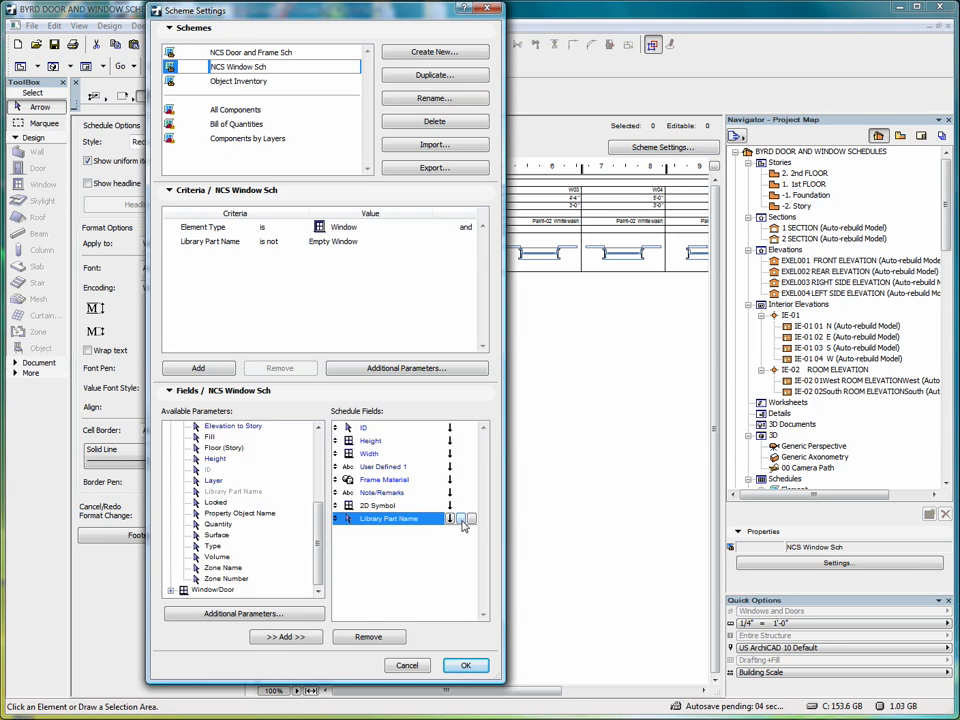
pyautogui.click(462, 519)
pyautogui.click(472, 519)
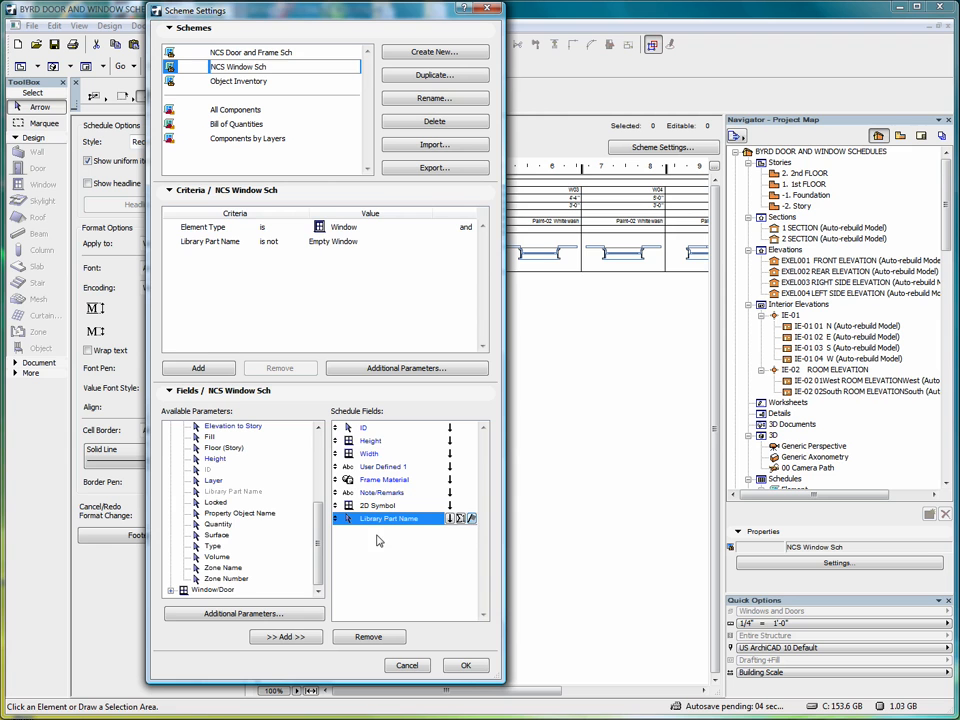
pyautogui.click(465, 667)
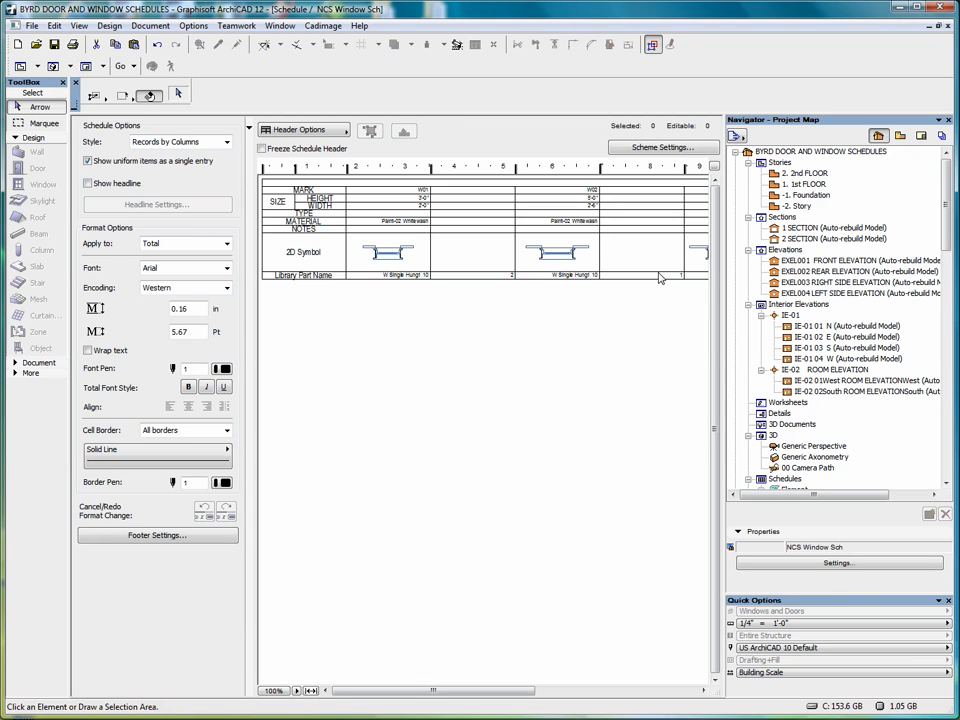
# Switch the schedule style to Records by Rows and set the 2D symbol pictures to Reduce to fit into cell.
pyautogui.moveTo(487, 692); pyautogui.dragTo(532, 696)
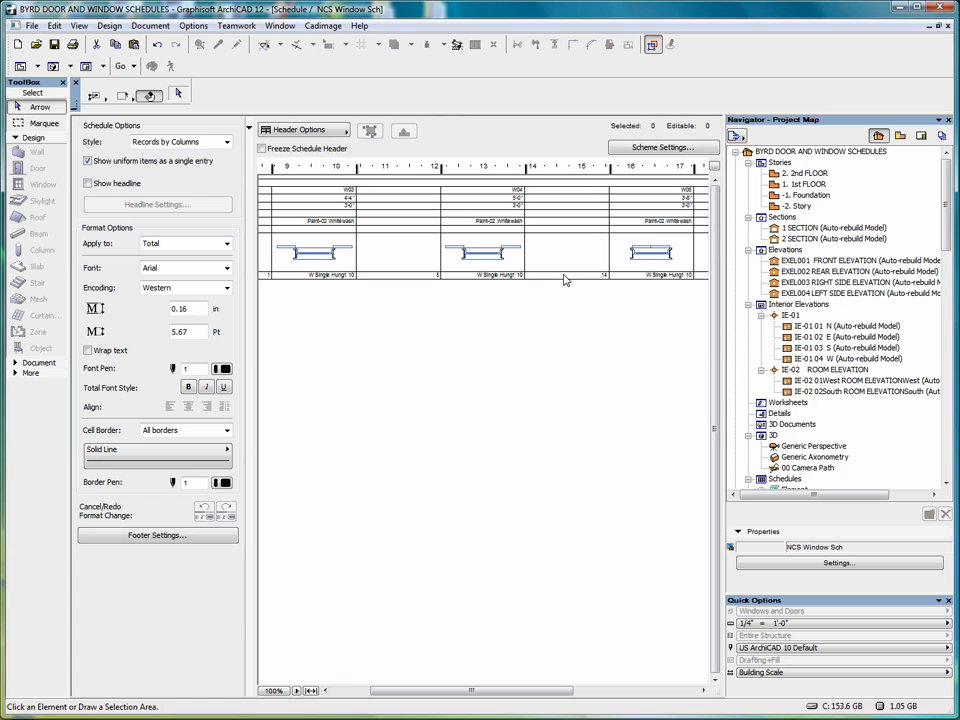
pyautogui.moveTo(532, 694); pyautogui.dragTo(655, 696)
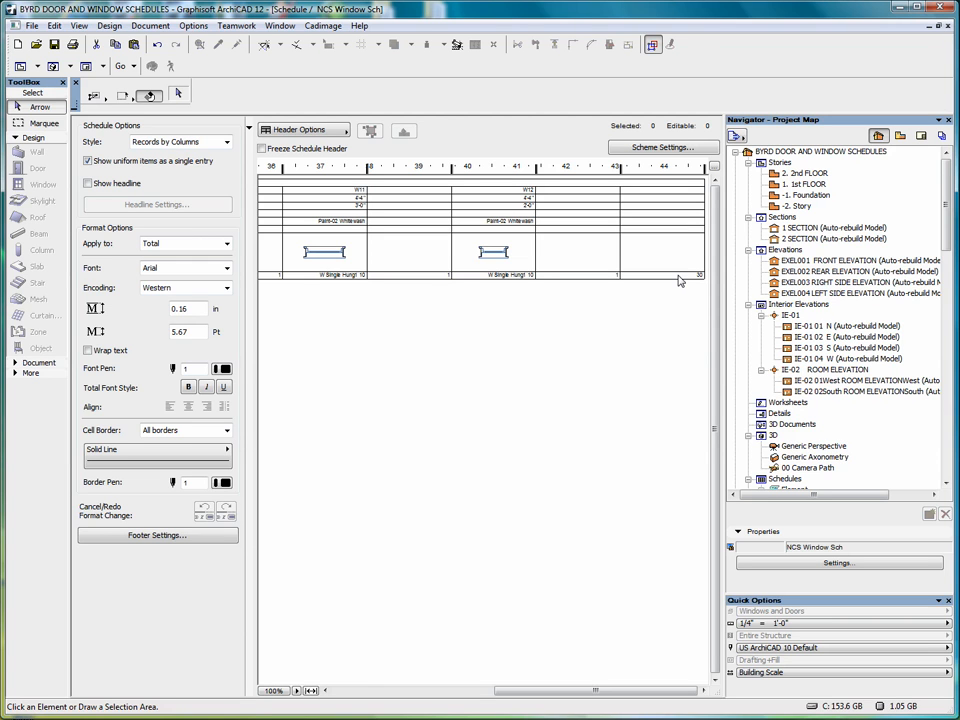
pyautogui.click(210, 142)
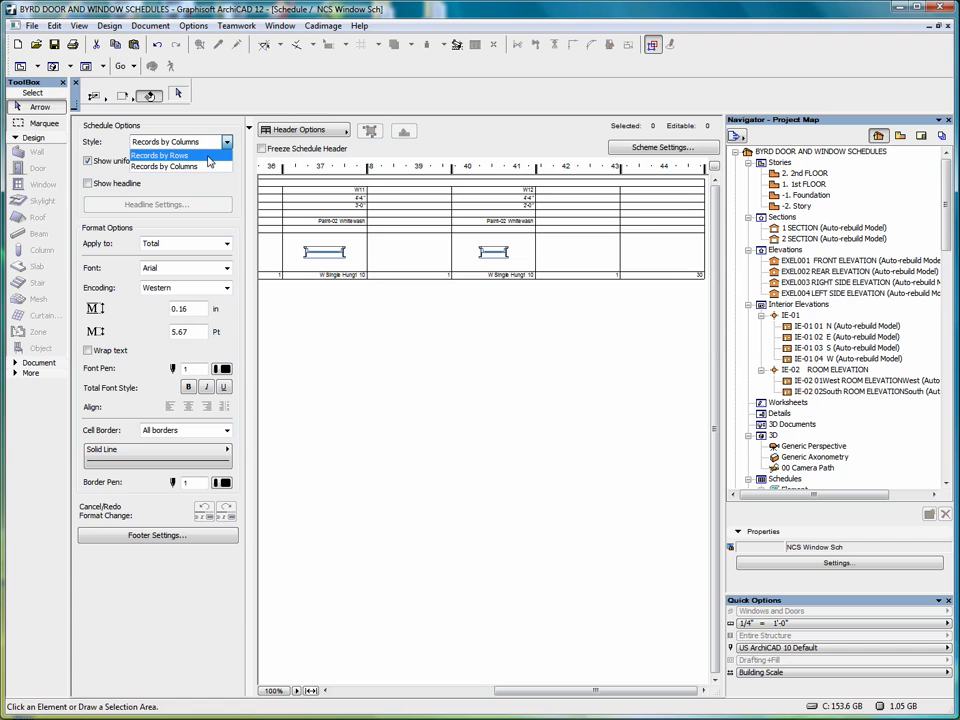
pyautogui.click(200, 156)
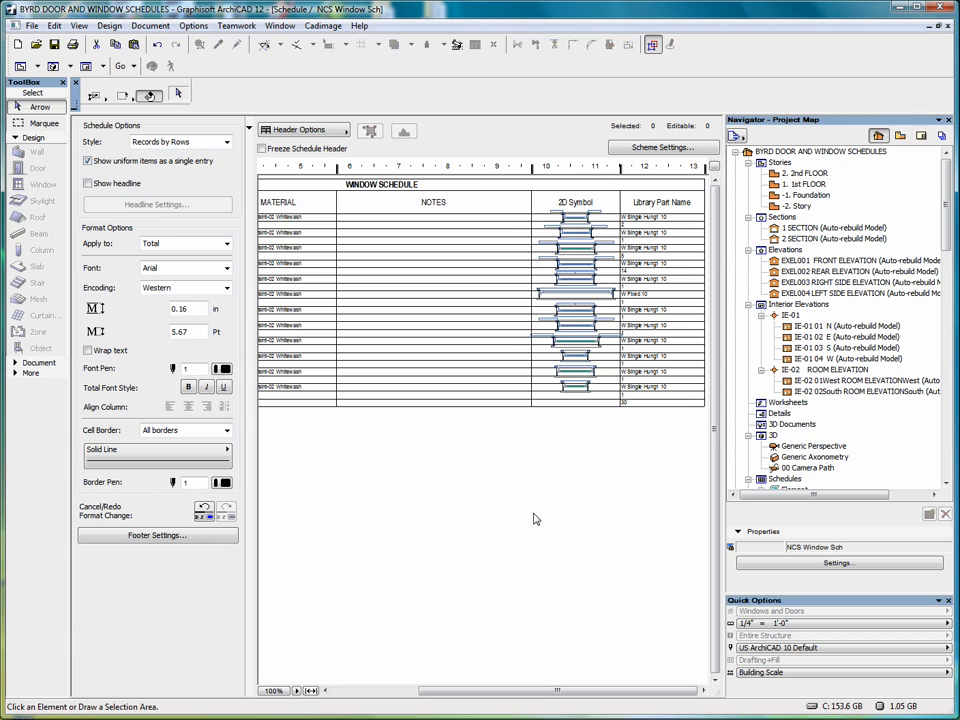
pyautogui.moveTo(442, 690)
pyautogui.mouseDown()
pyautogui.moveTo(348, 692)
pyautogui.moveTo(440, 700)
pyautogui.mouseUp()
pyautogui.click(560, 380)
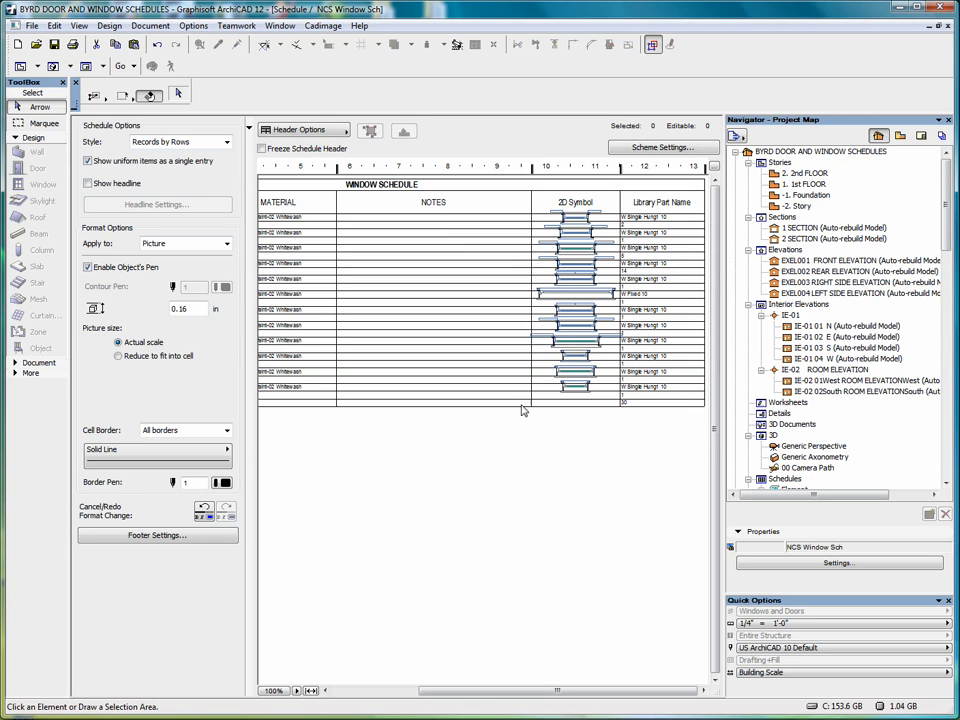
pyautogui.click(118, 357)
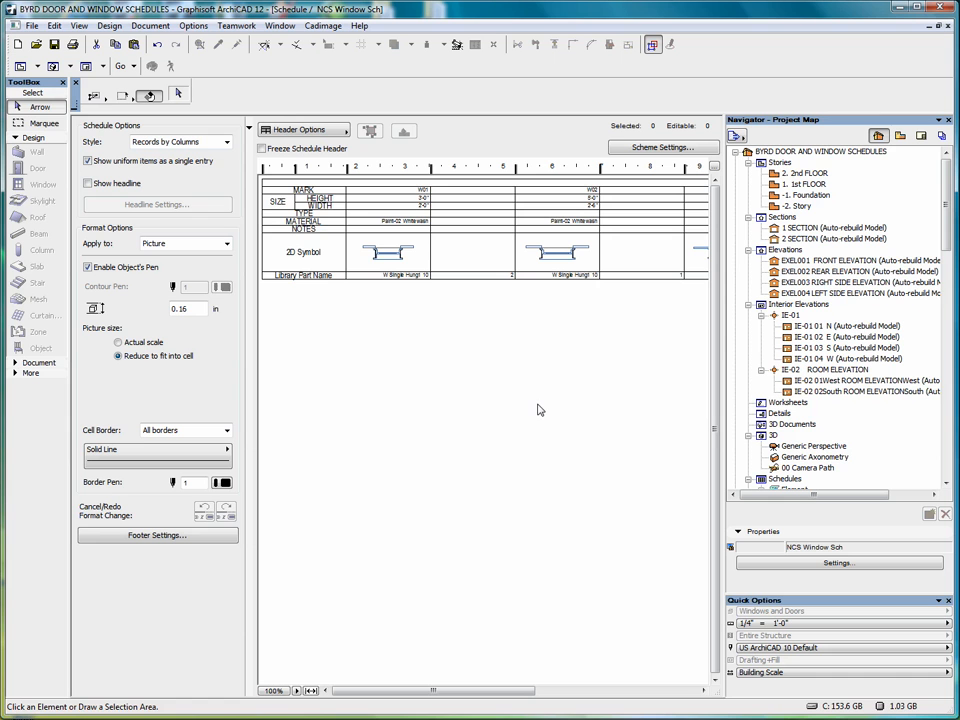
# Remove the User Defined 1 field from the NCS Window Sch scheme.
pyautogui.click(655, 147)
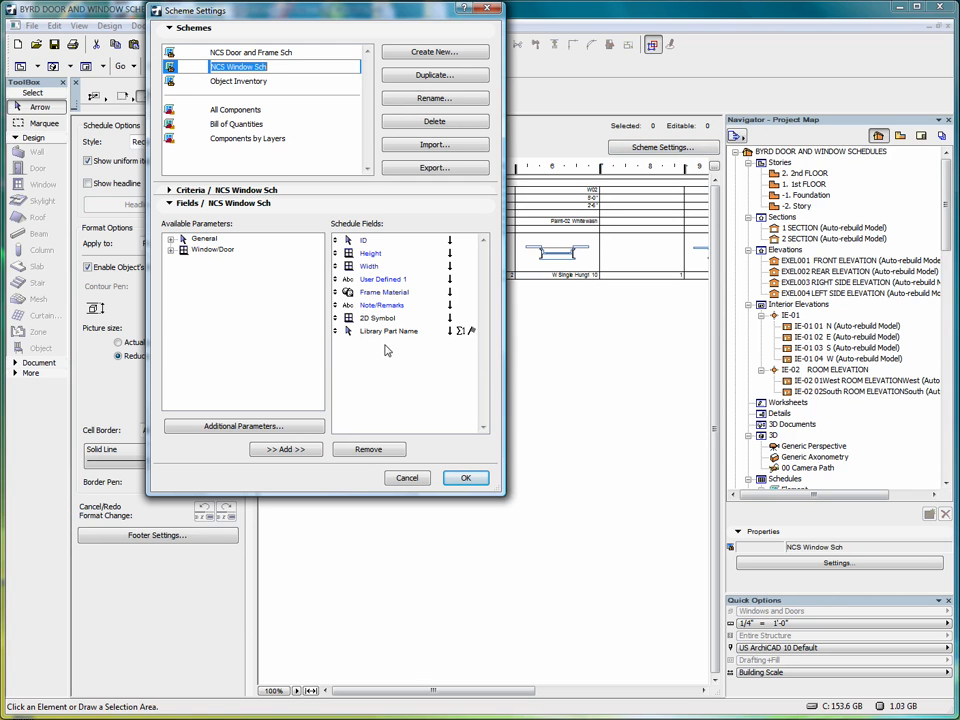
pyautogui.click(383, 279)
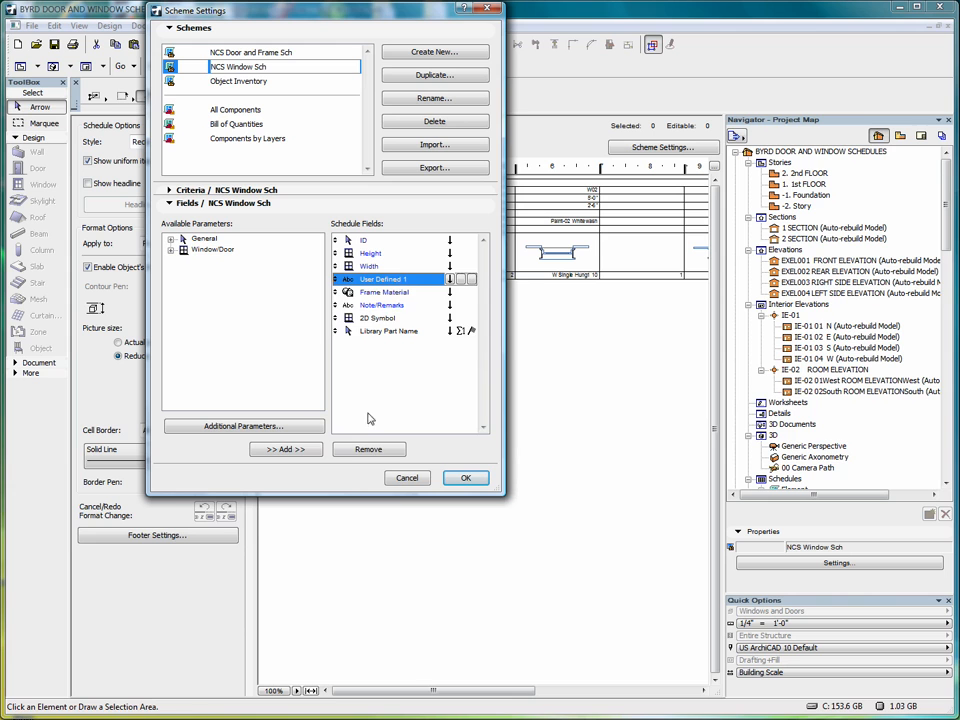
pyautogui.click(366, 448)
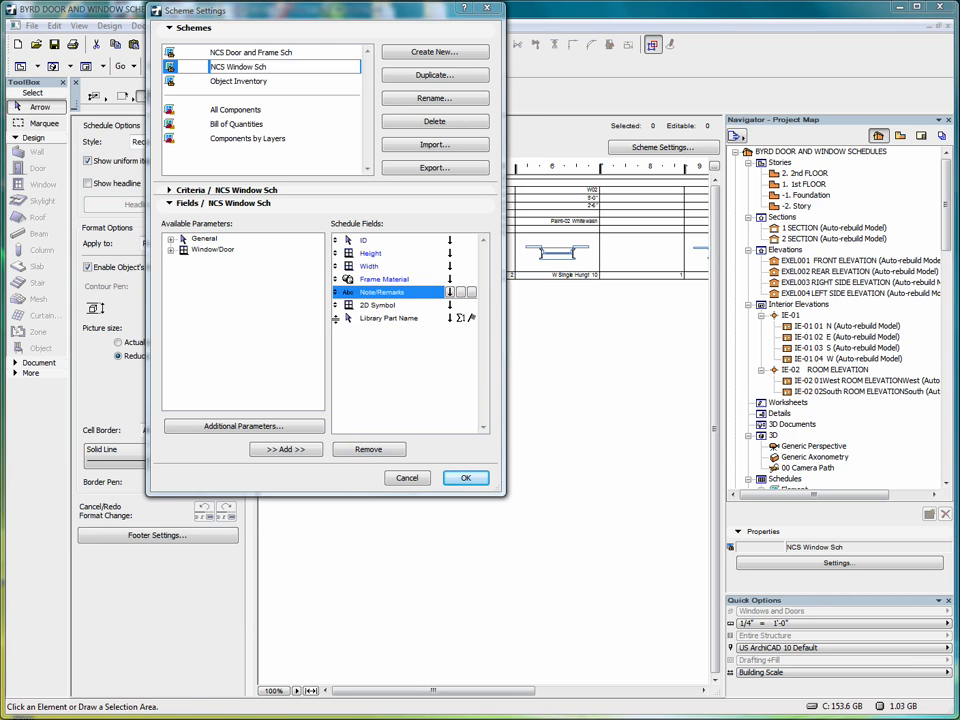
# Move Library Part Name directly below ID and Note/Remarks to the end of the schedule fields, and apply the scheme.
pyautogui.click(338, 318)
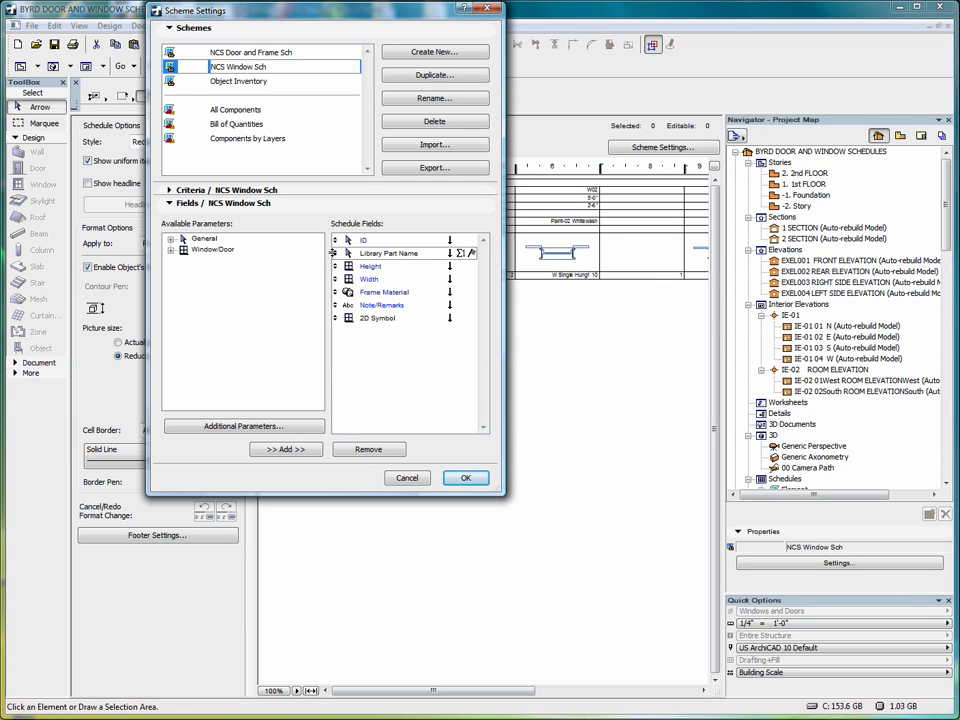
pyautogui.click(334, 253)
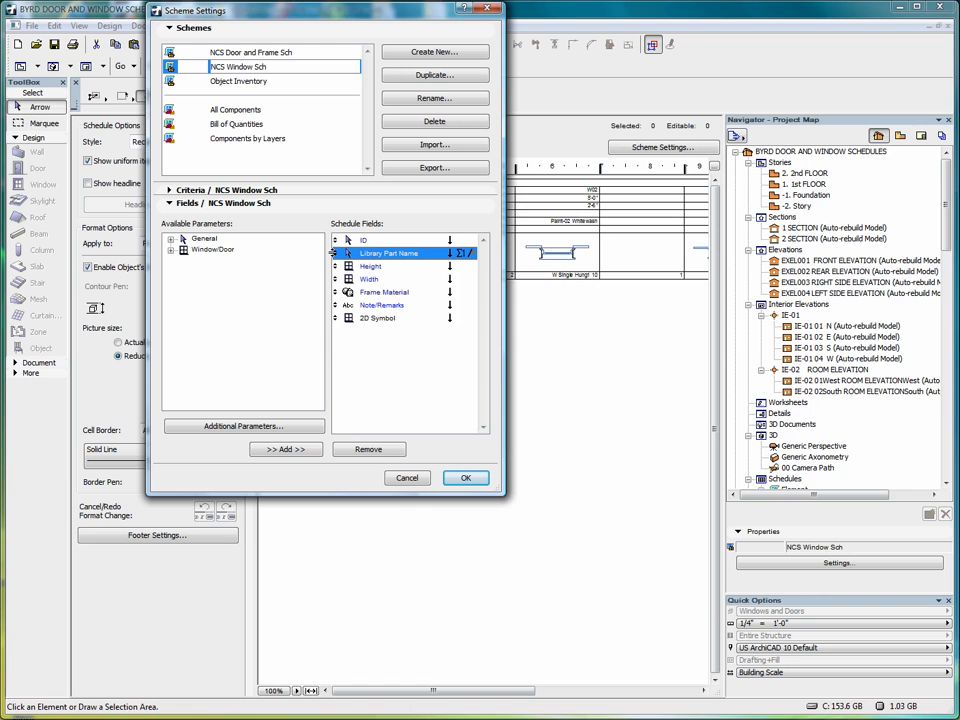
pyautogui.moveTo(334, 305); pyautogui.dragTo(333, 318)
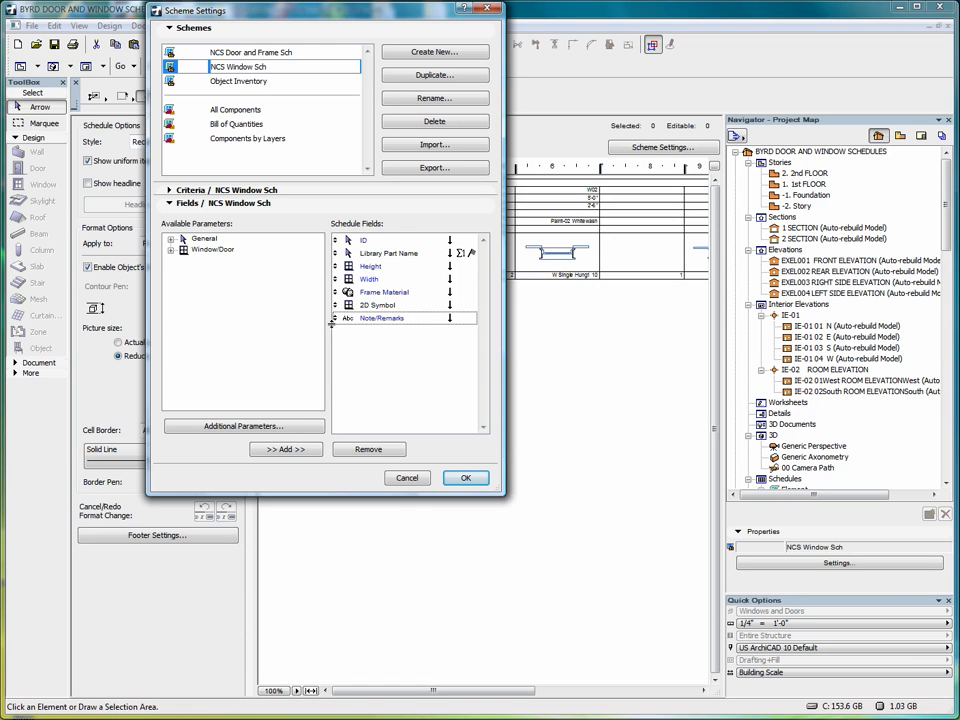
pyautogui.click(333, 319)
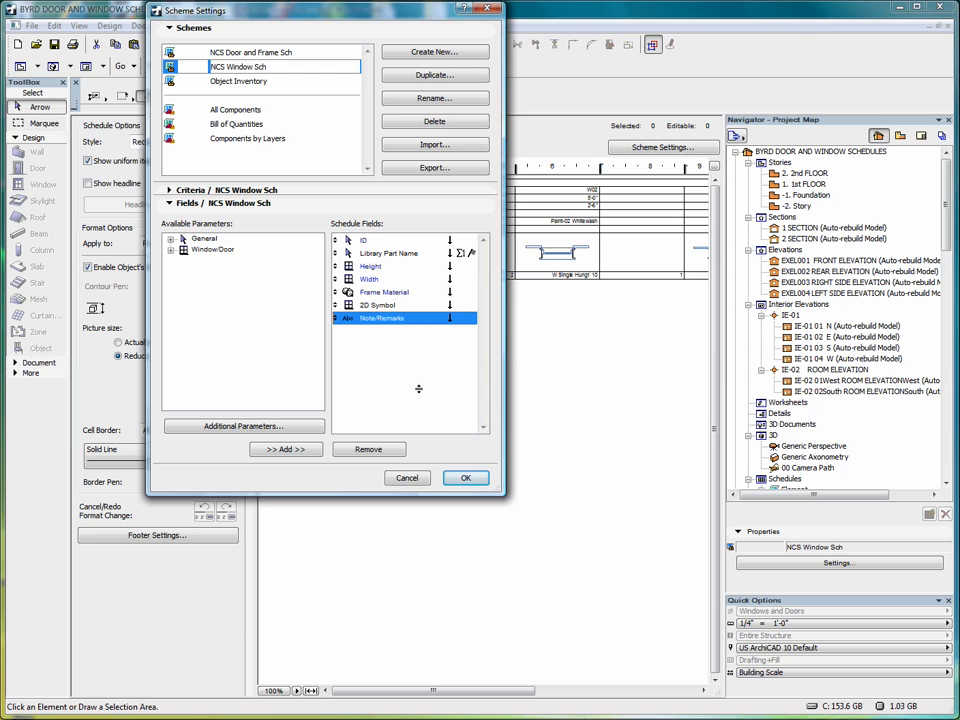
pyautogui.press('Return')
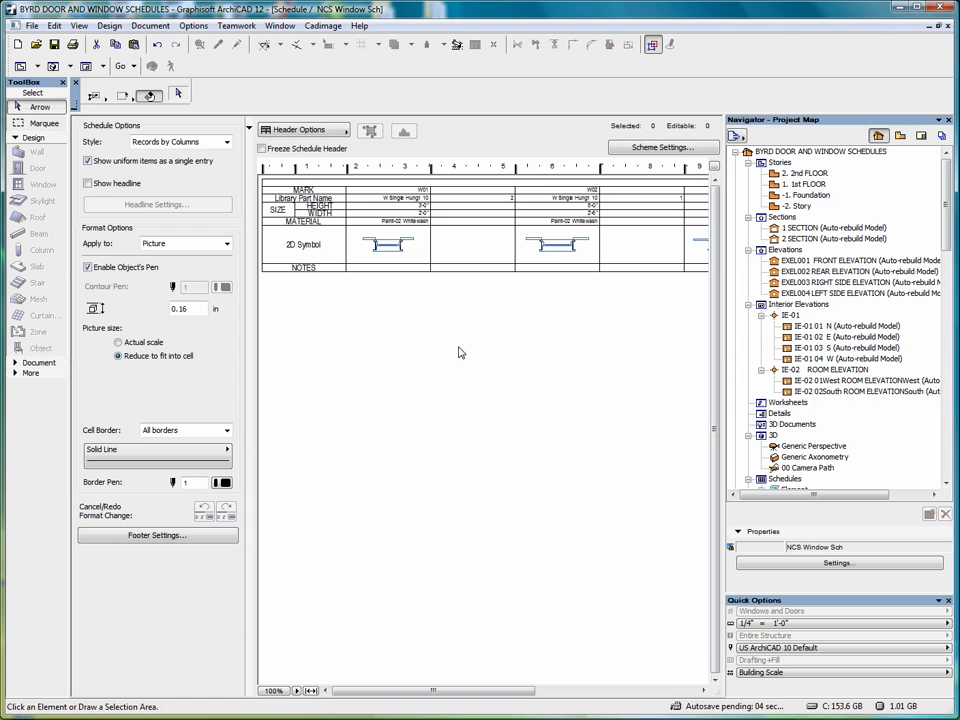
# Set the reordered window schedule's style to Records by Rows.
pyautogui.click(180, 141)
pyautogui.click(160, 153)
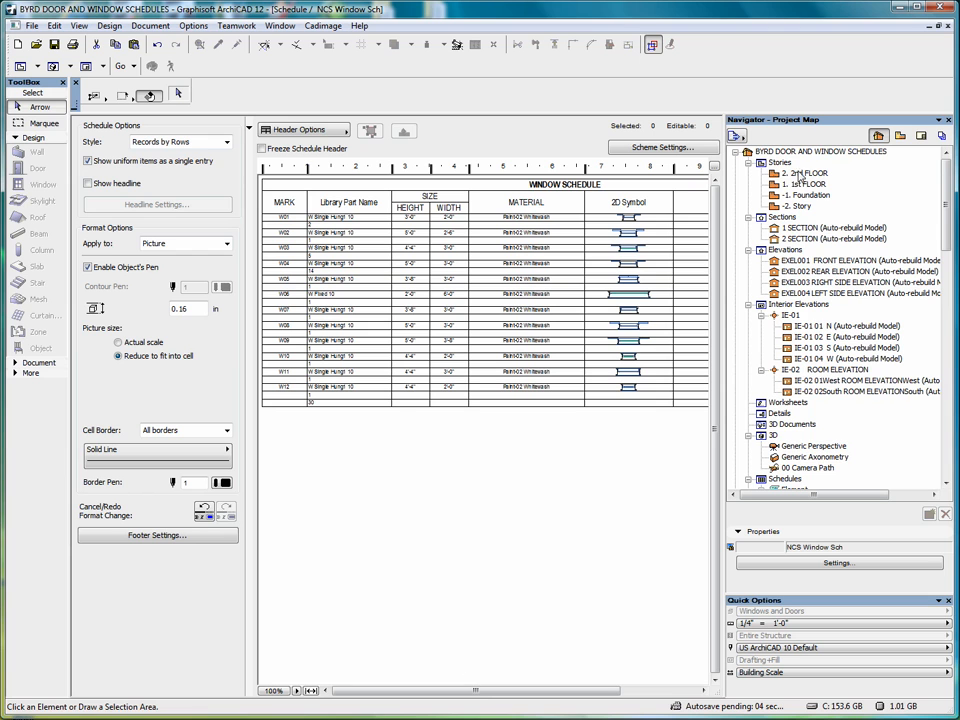
# Create a layout named WINDOW AND DOOR SCHEDULE in the A-1 PLANS subset, using the Arch-D master layout.
pyautogui.click(921, 136)
pyautogui.click(748, 180)
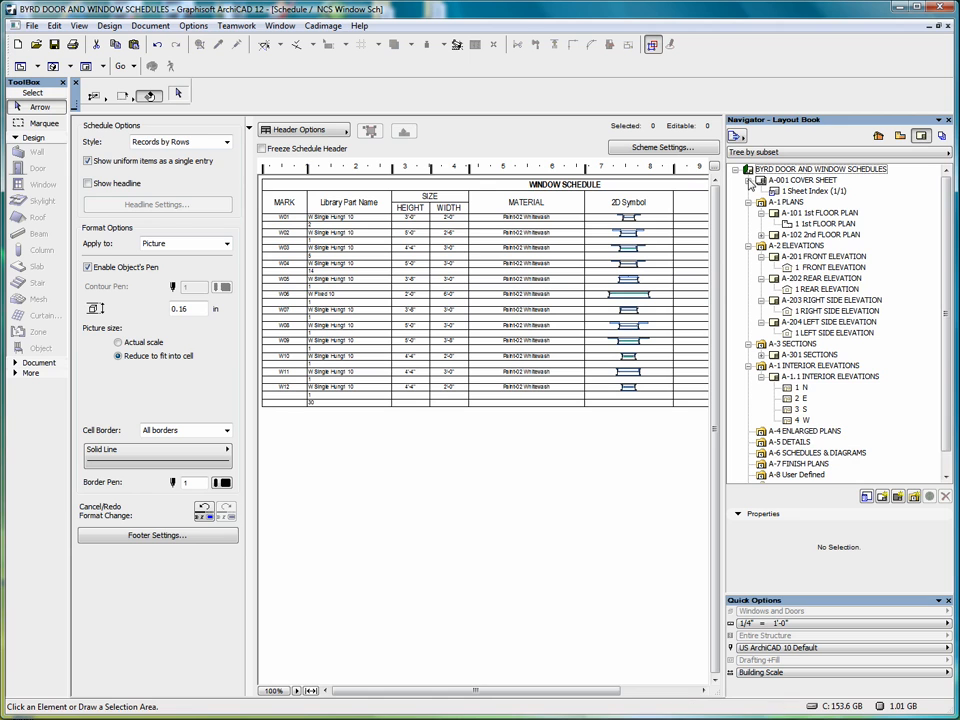
pyautogui.click(749, 181)
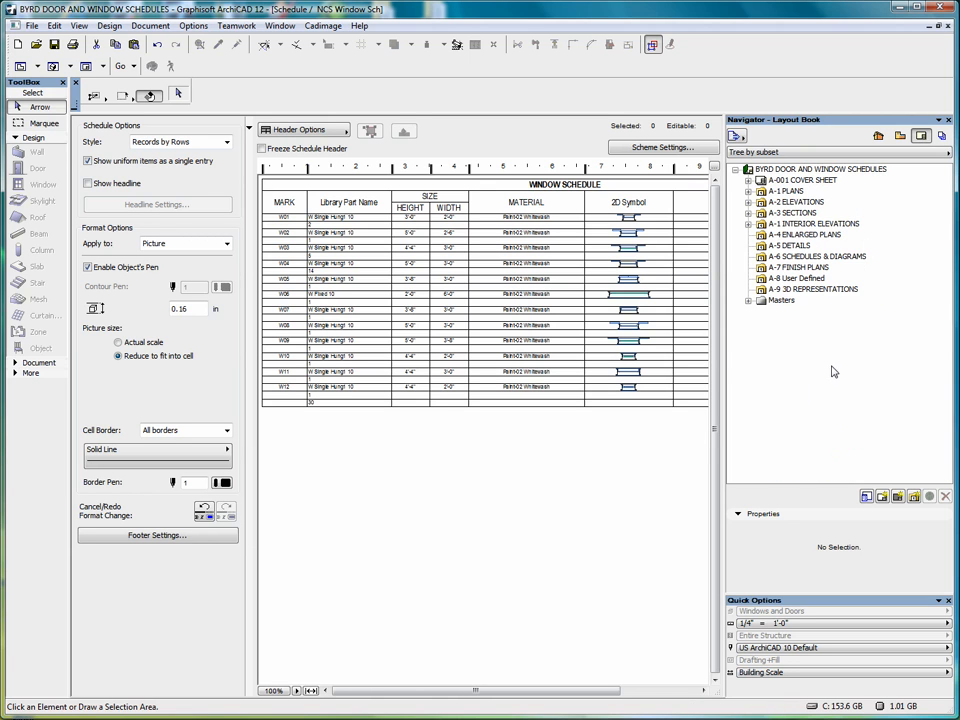
pyautogui.doubleClick(789, 192)
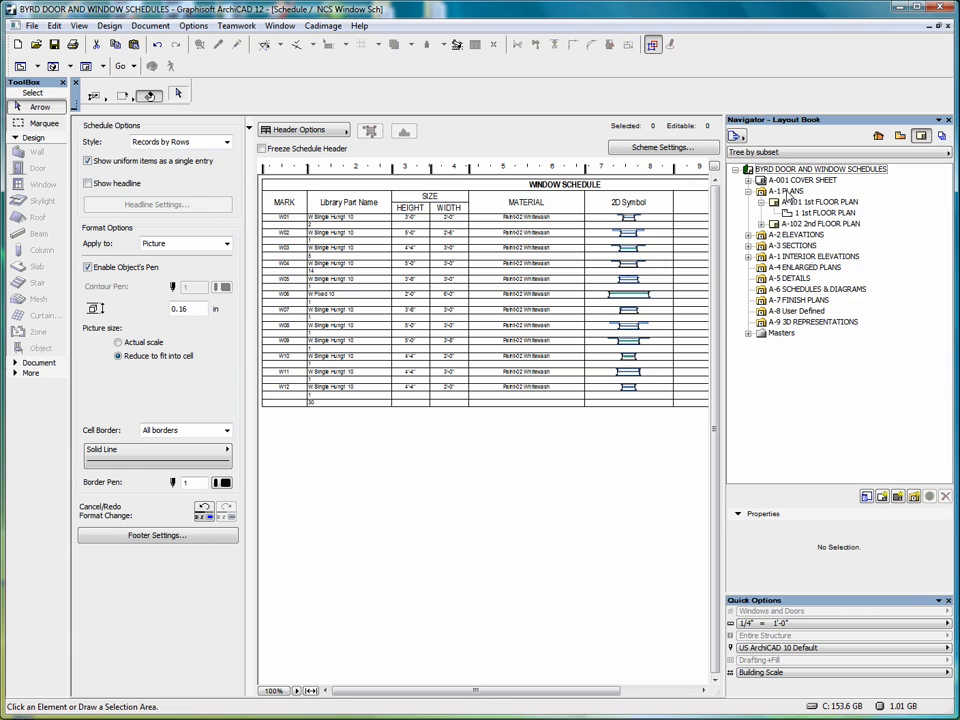
pyautogui.rightClick(789, 192)
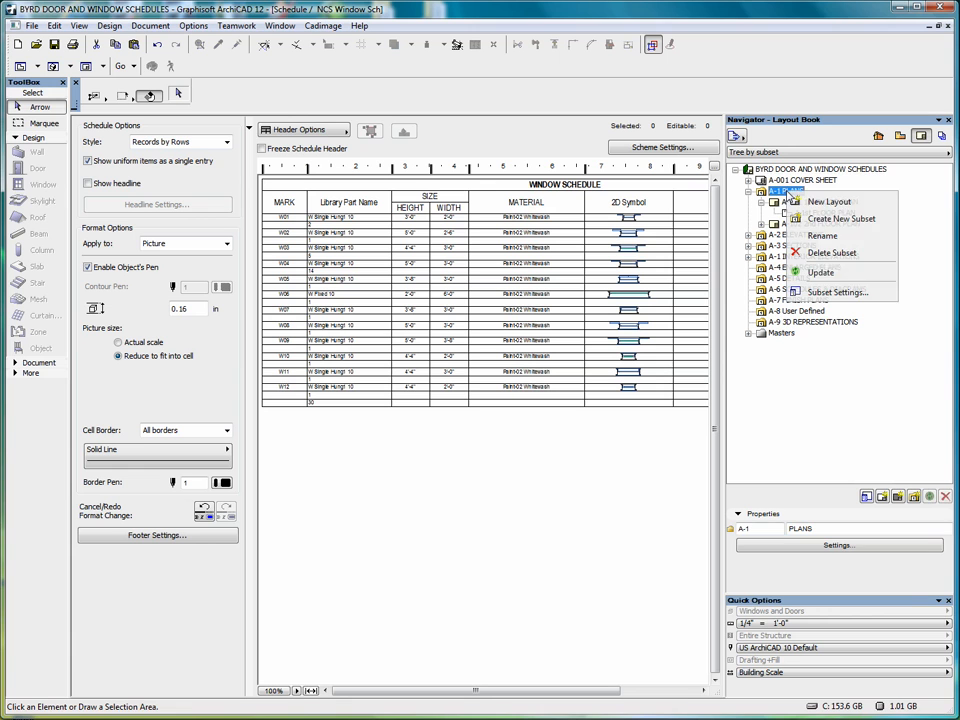
pyautogui.click(840, 204)
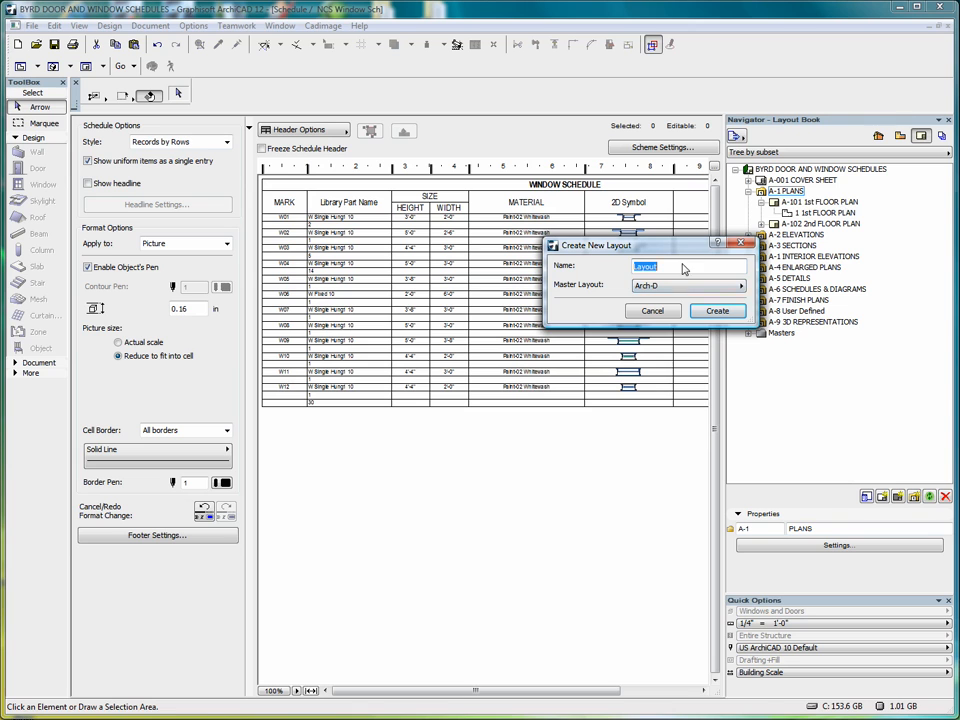
pyautogui.write('wi')
pyautogui.write('WI')
pyautogui.write('NDOW AND DOOR SC')
pyautogui.write('HED')
pyautogui.write('ULE')
pyautogui.click(716, 311)
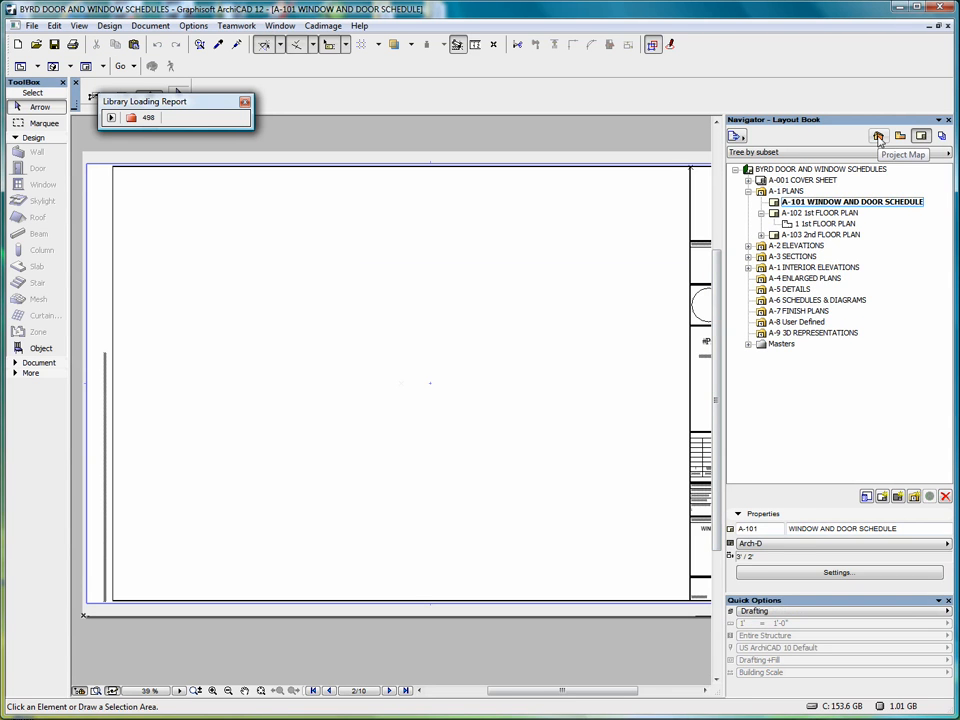
# Save the NCS Window Sch view and place it in the upper-left area of the WINDOW AND DOOR SCHEDULE layout.
pyautogui.click(878, 137)
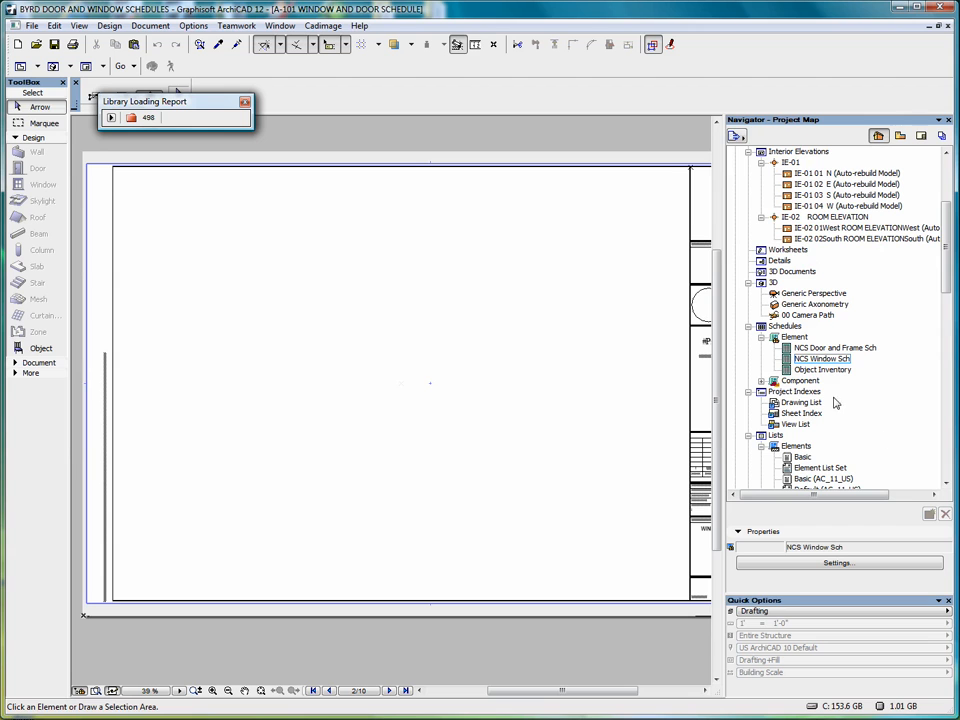
pyautogui.rightClick(812, 365)
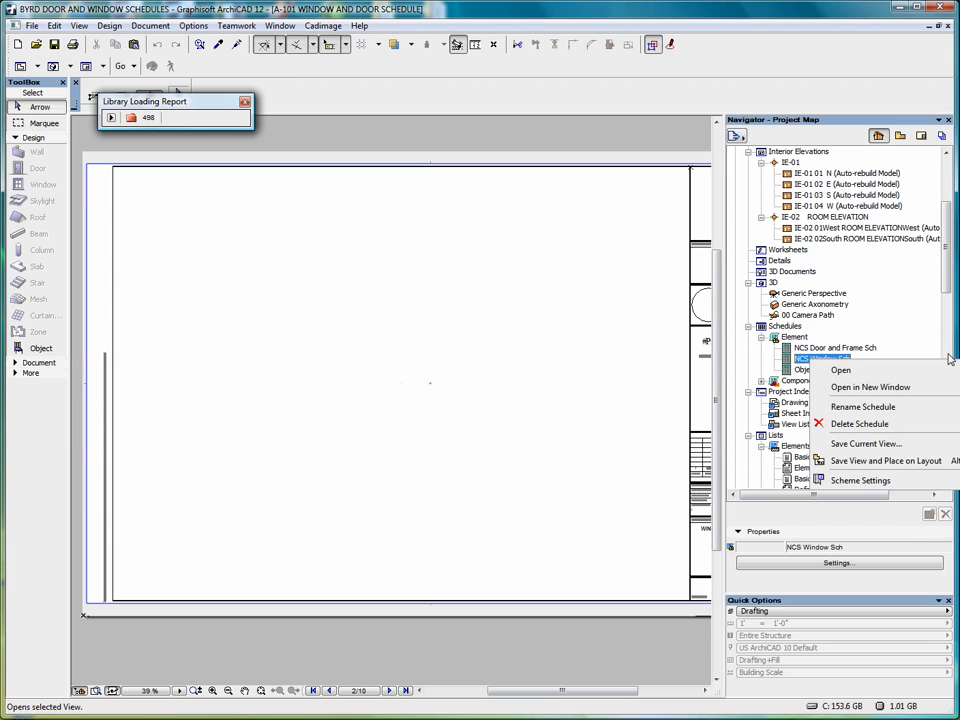
pyautogui.click(870, 462)
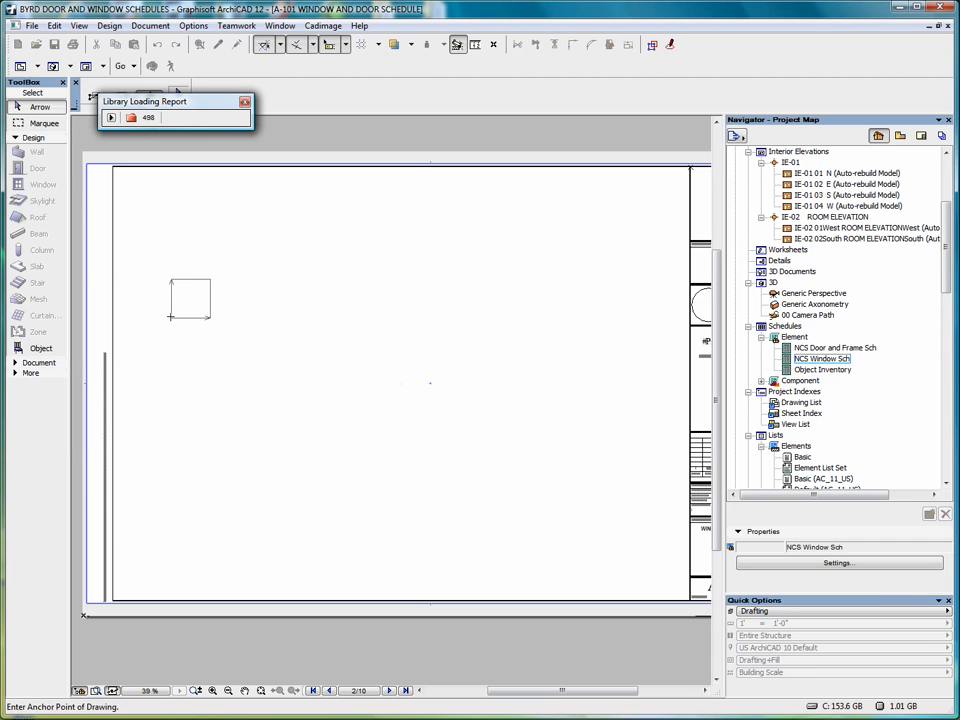
pyautogui.click(154, 235)
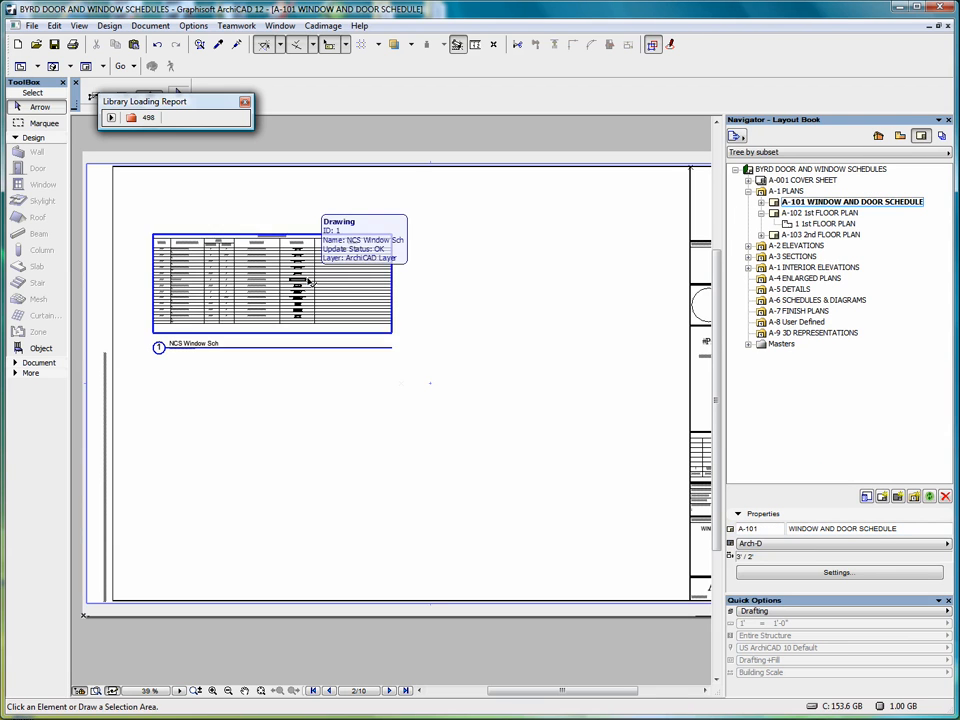
# Create a separate layout from NCS Window Sch at the end of the layout book with the Organizer, and open it.
pyautogui.click(736, 136)
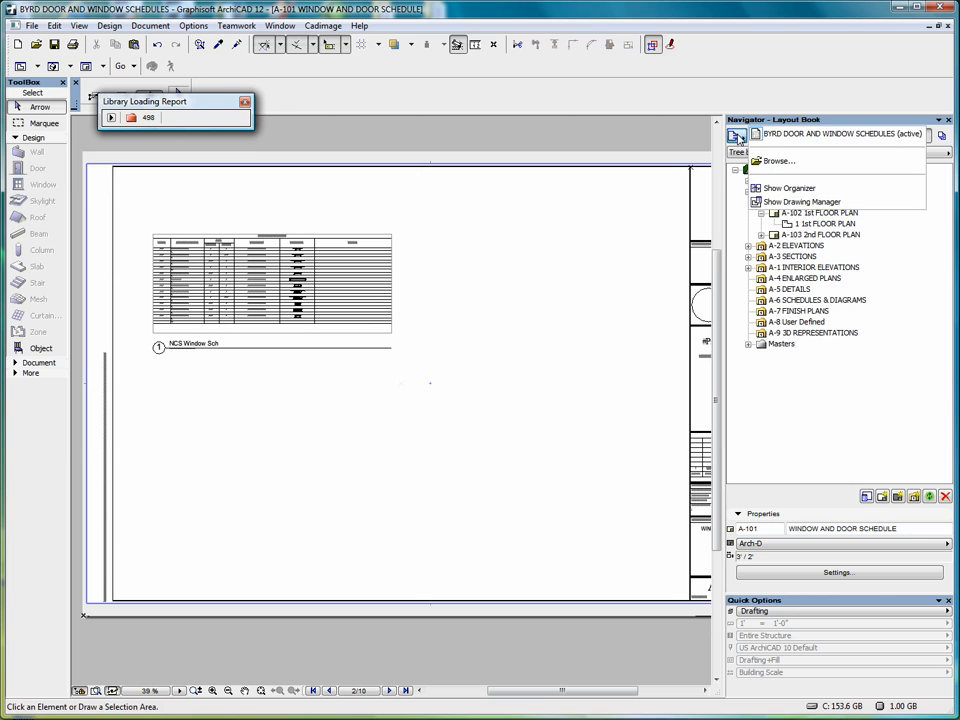
pyautogui.click(791, 188)
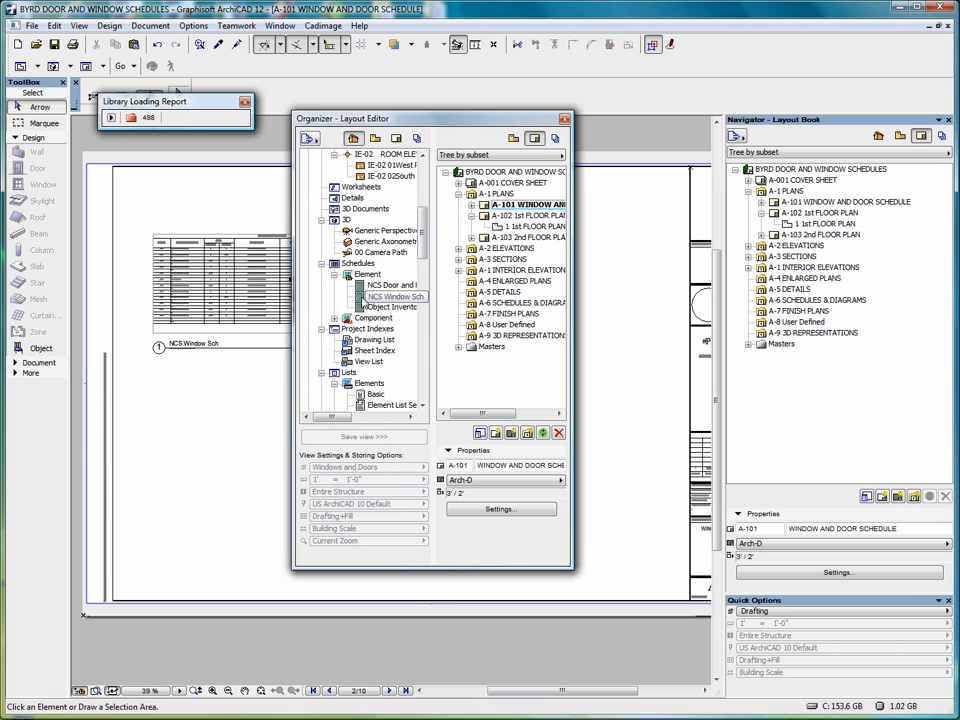
pyautogui.click(360, 297)
pyautogui.moveTo(360, 297); pyautogui.dragTo(499, 356)
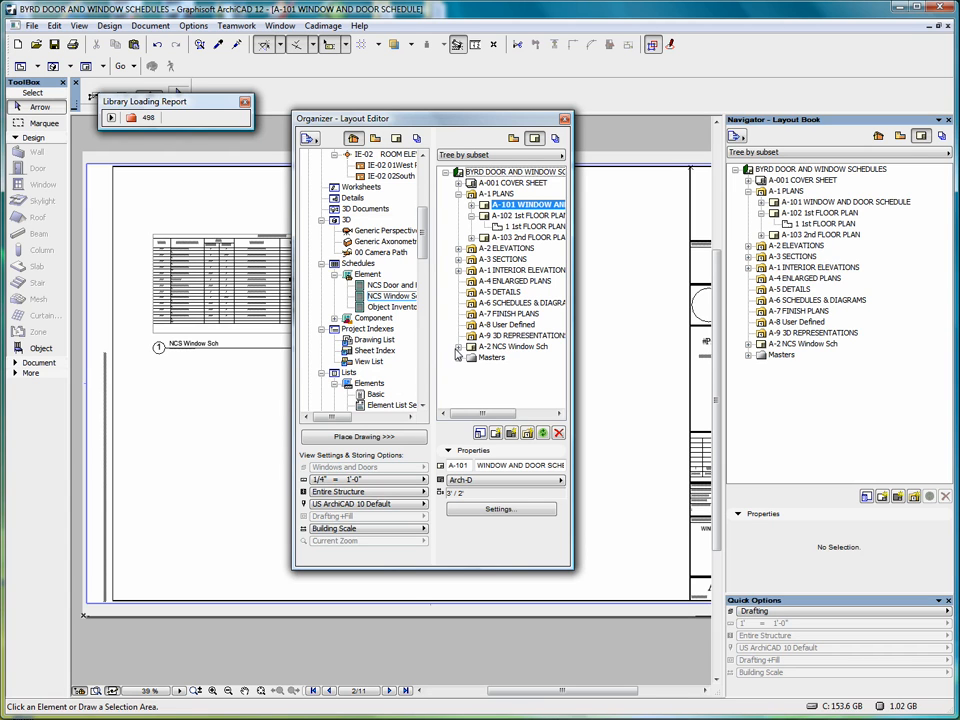
pyautogui.click(458, 347)
pyautogui.click(512, 356)
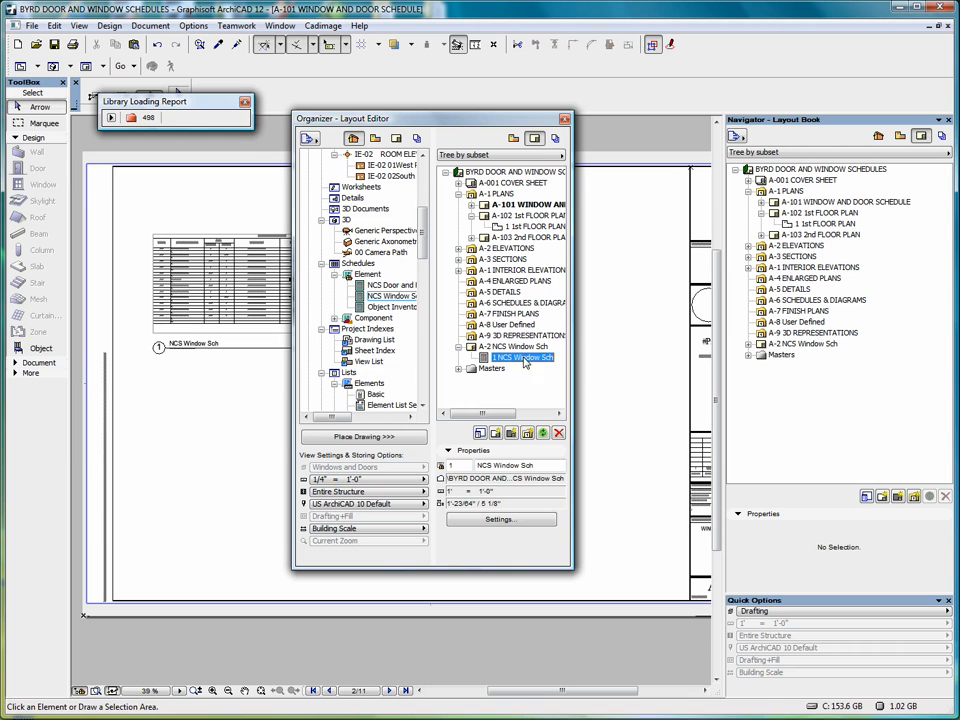
pyautogui.doubleClick(515, 346)
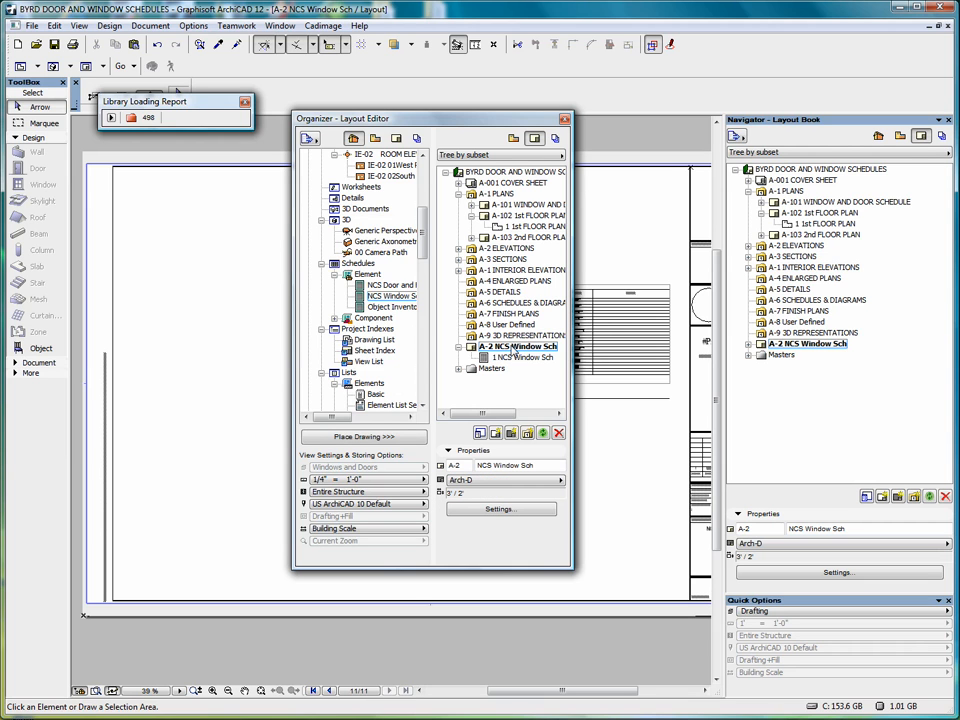
pyautogui.moveTo(517, 117)
pyautogui.mouseDown()
pyautogui.moveTo(326, 276)
pyautogui.moveTo(362, 274)
pyautogui.moveTo(424, 230)
pyautogui.mouseUp()
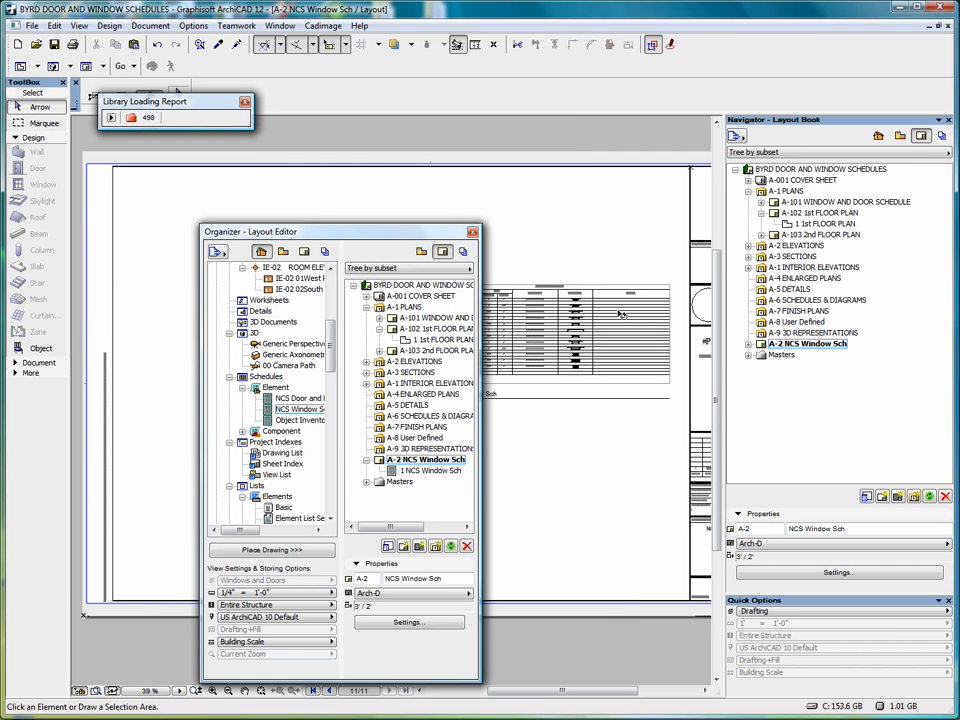
pyautogui.click(473, 236)
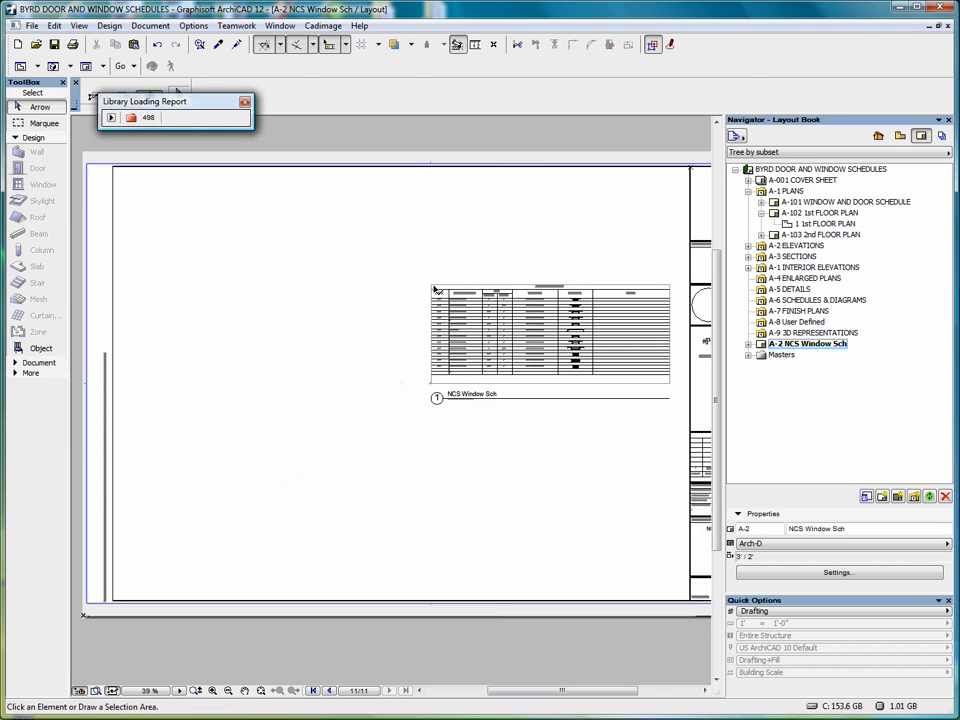
# Move the window schedule drawing to the upper-left corner of the A-2 layout sheet.
pyautogui.click(441, 317)
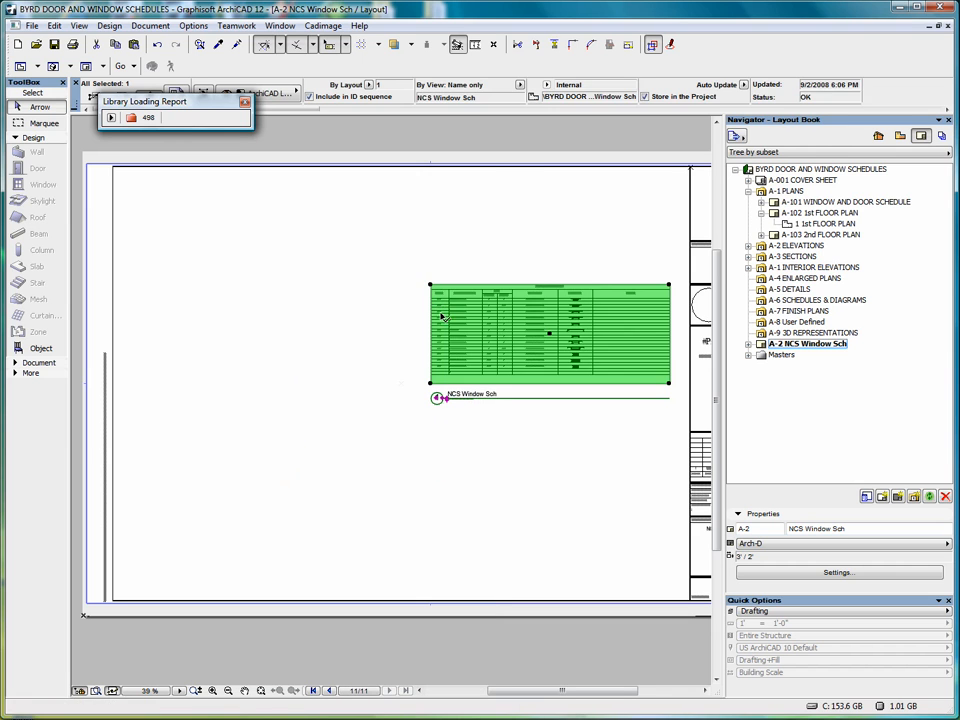
pyautogui.click(549, 334)
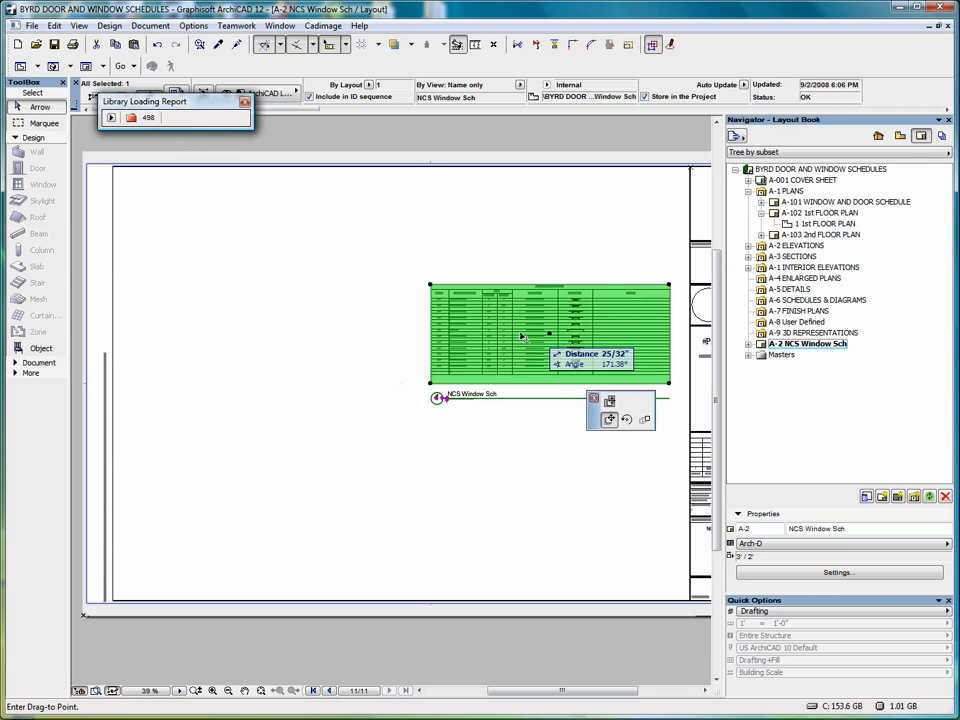
pyautogui.click(252, 253)
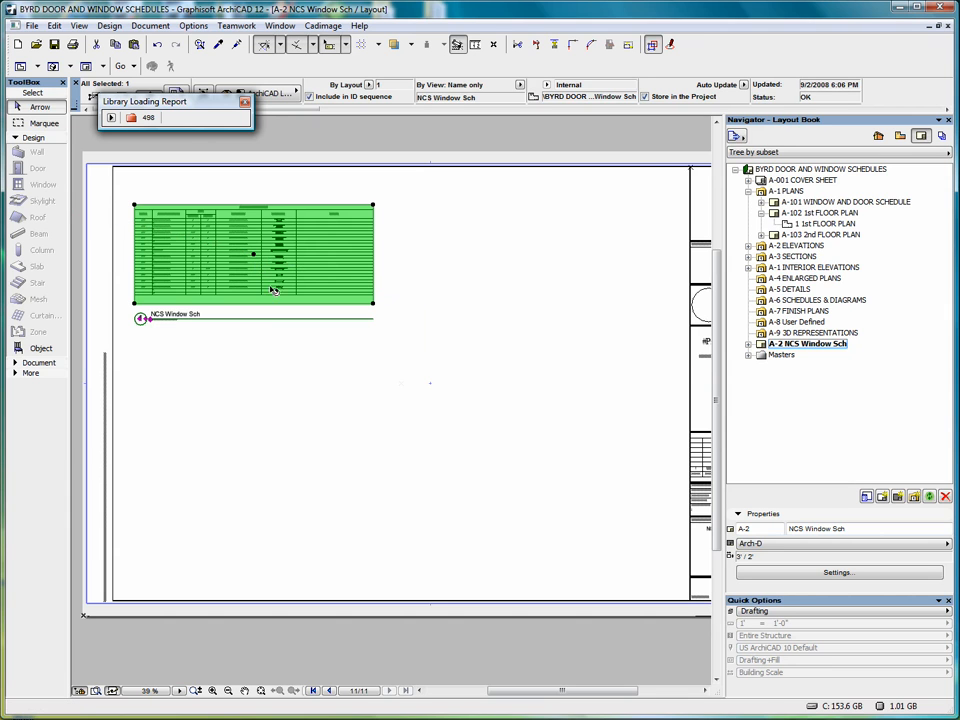
# Try to restructure the placed window schedule table into a wider, shorter frame.
pyautogui.click(374, 305)
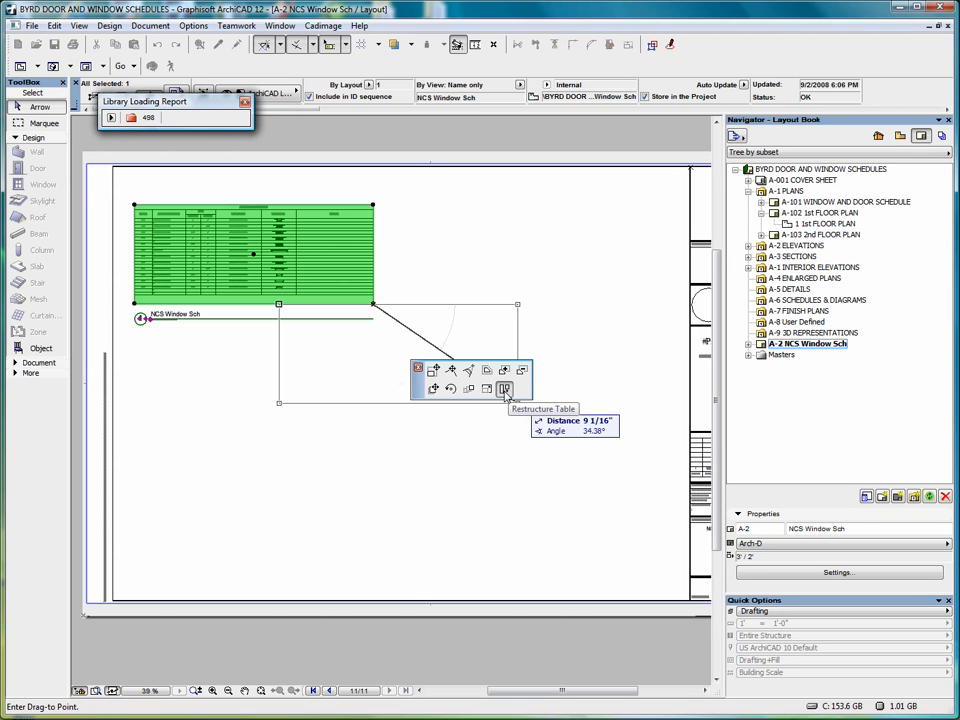
pyautogui.click(505, 390)
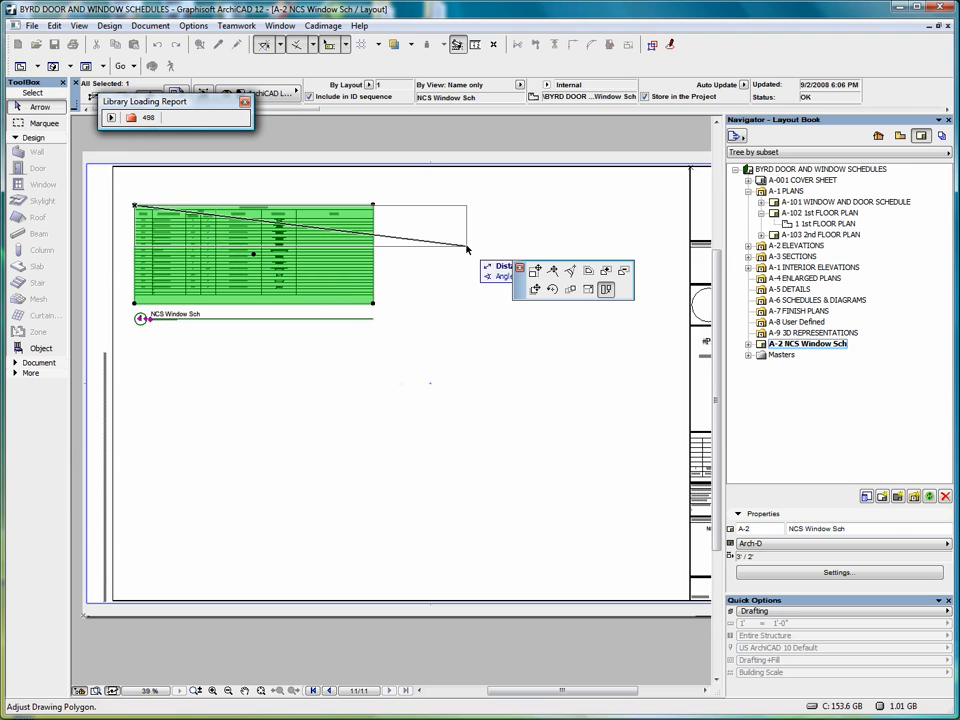
pyautogui.click(678, 257)
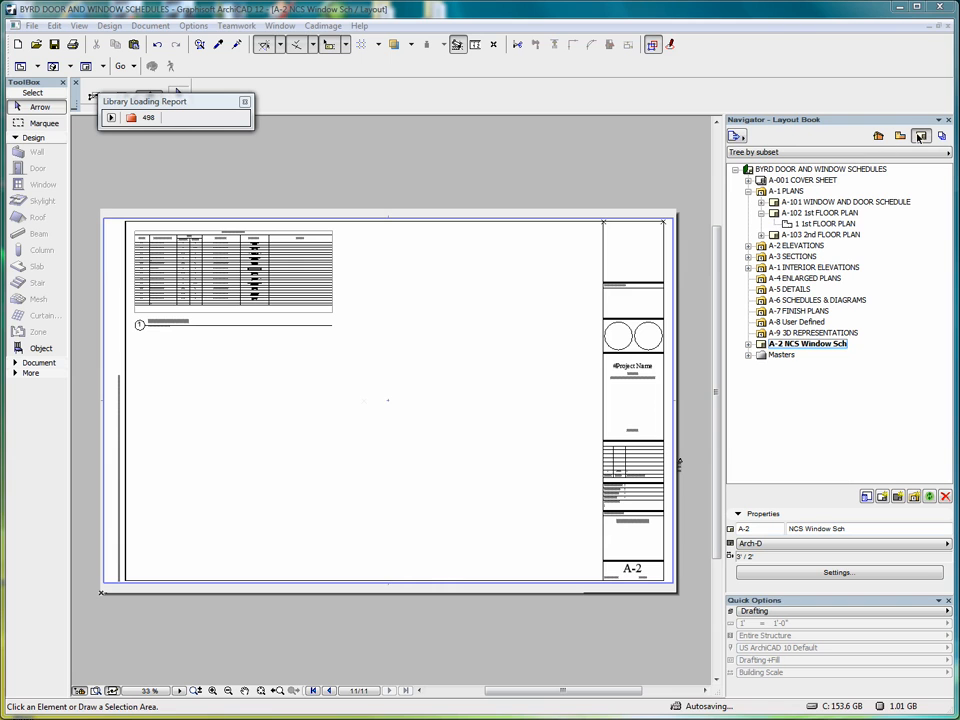
# Place the NCS Door and Frame Sch on the A-2 NCS Window Sch layout with the Organizer.
pyautogui.click(748, 344)
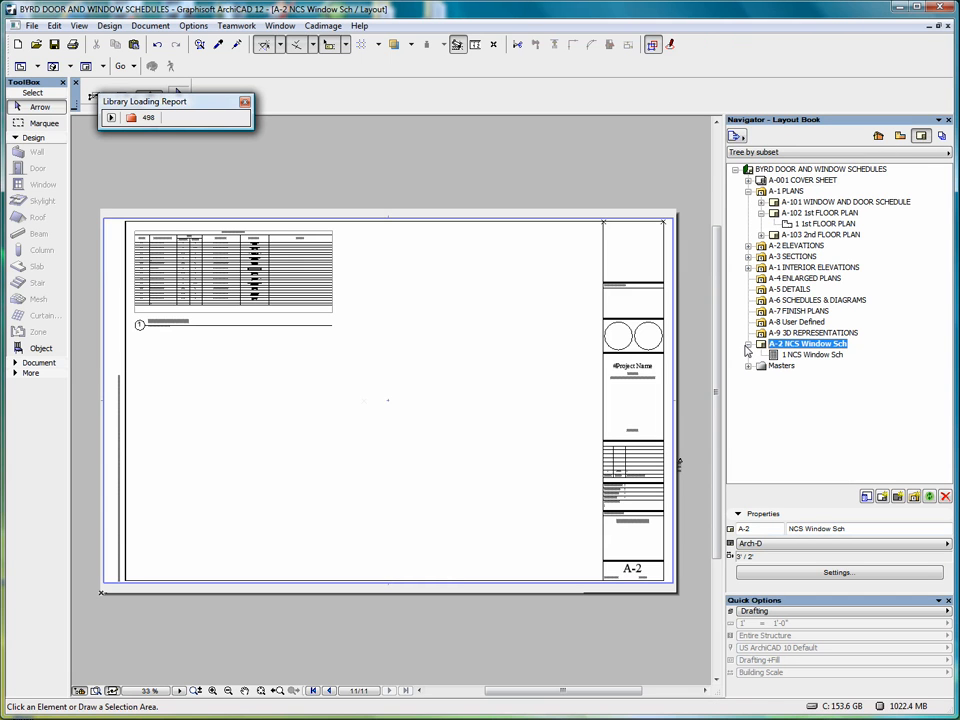
pyautogui.click(736, 135)
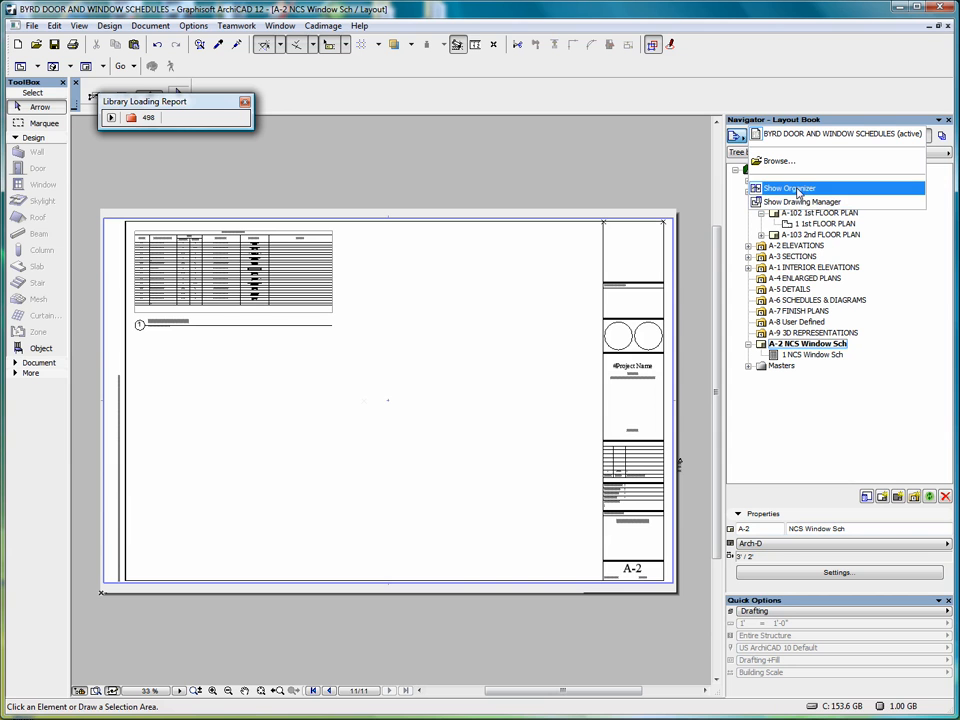
pyautogui.click(797, 190)
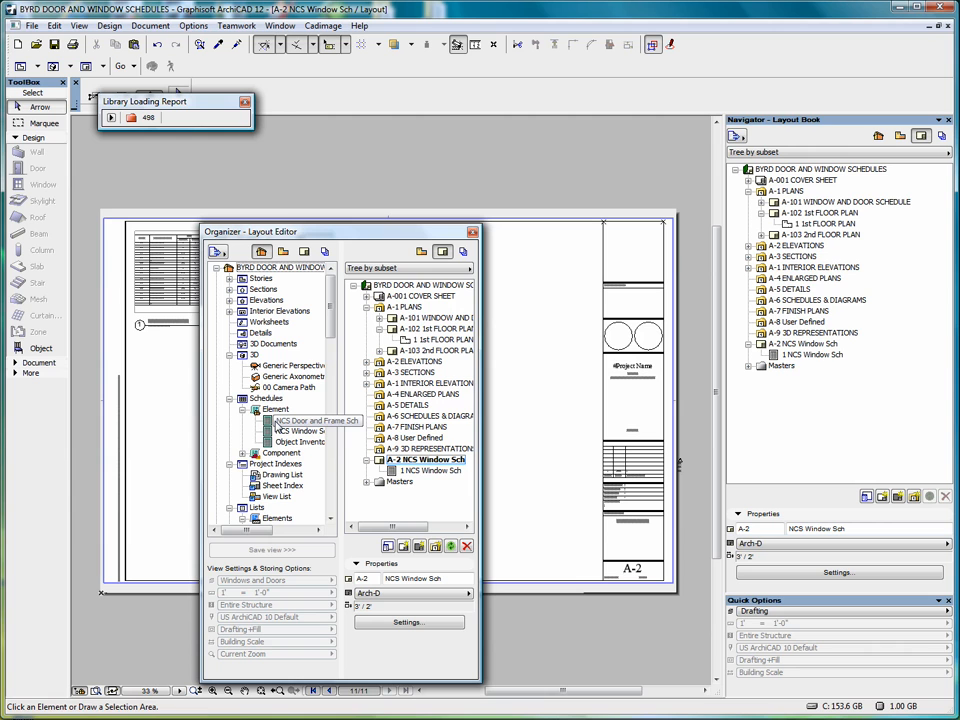
pyautogui.moveTo(278, 428); pyautogui.dragTo(423, 459)
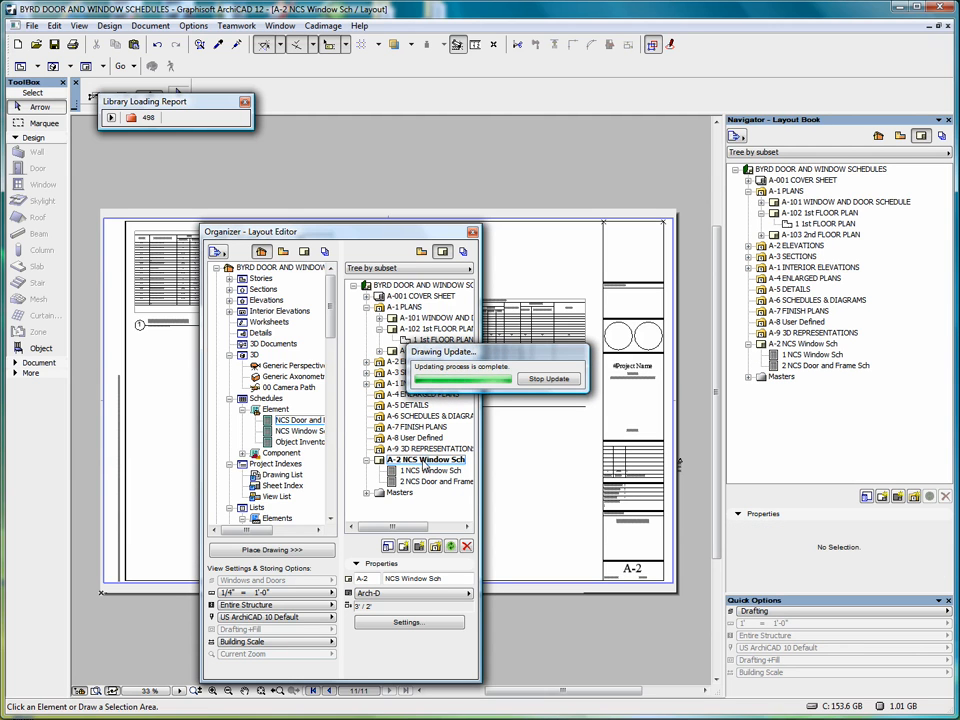
pyautogui.click(473, 235)
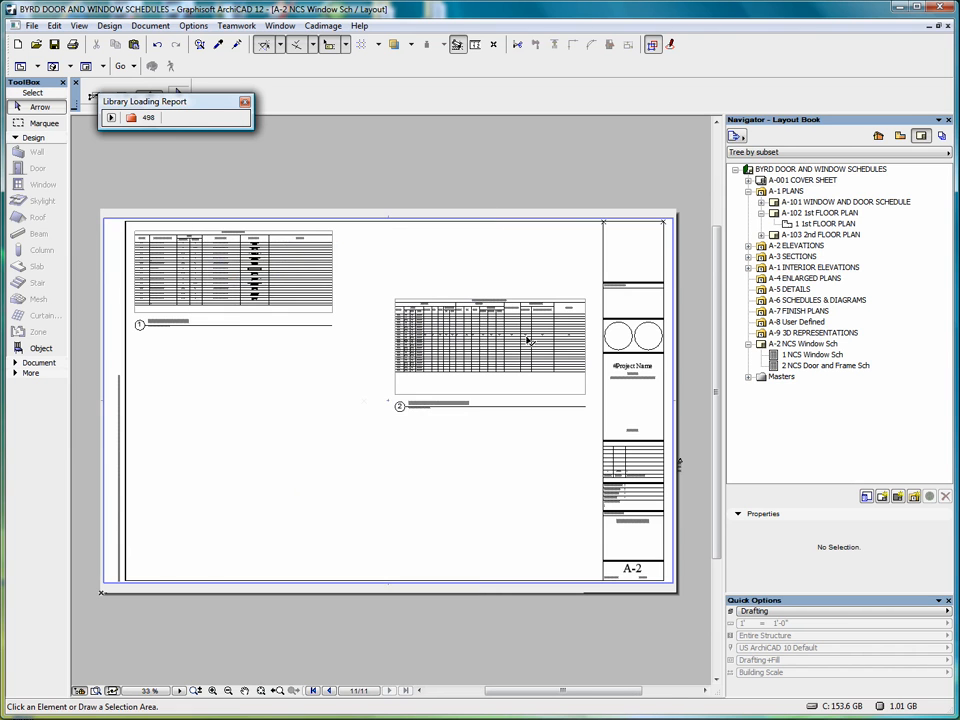
# Check the door sizes in the placed door and frame schedule, and open the NCS Door and Frame Sch for editing.
pyautogui.scroll(8, 245, 280)
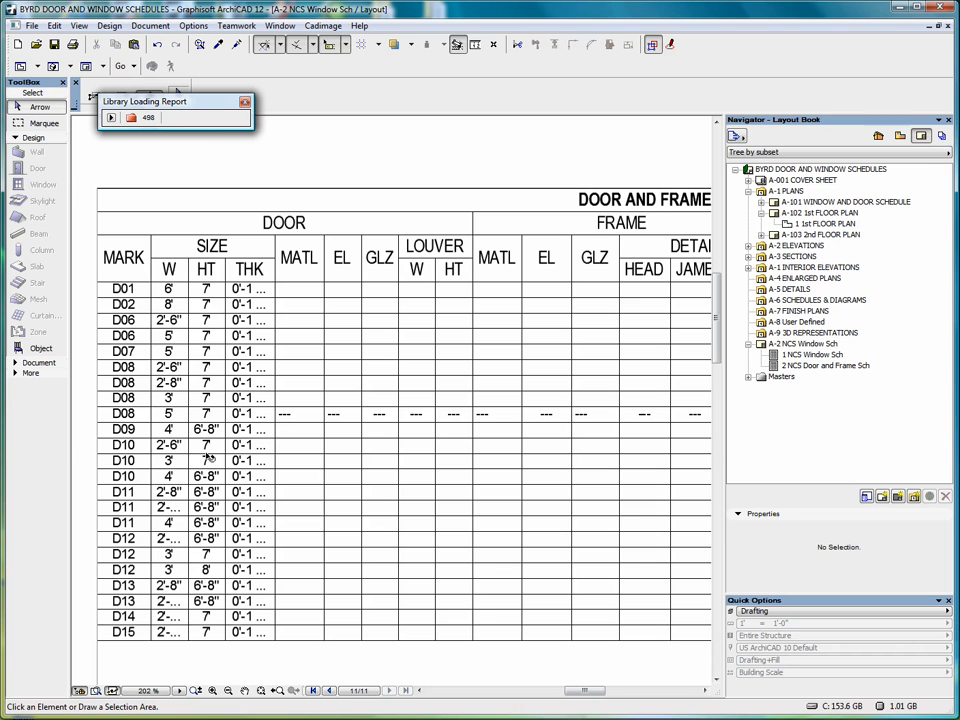
pyautogui.click(213, 640)
pyautogui.press('Escape')
pyautogui.click(150, 25)
pyautogui.moveTo(230, 256)
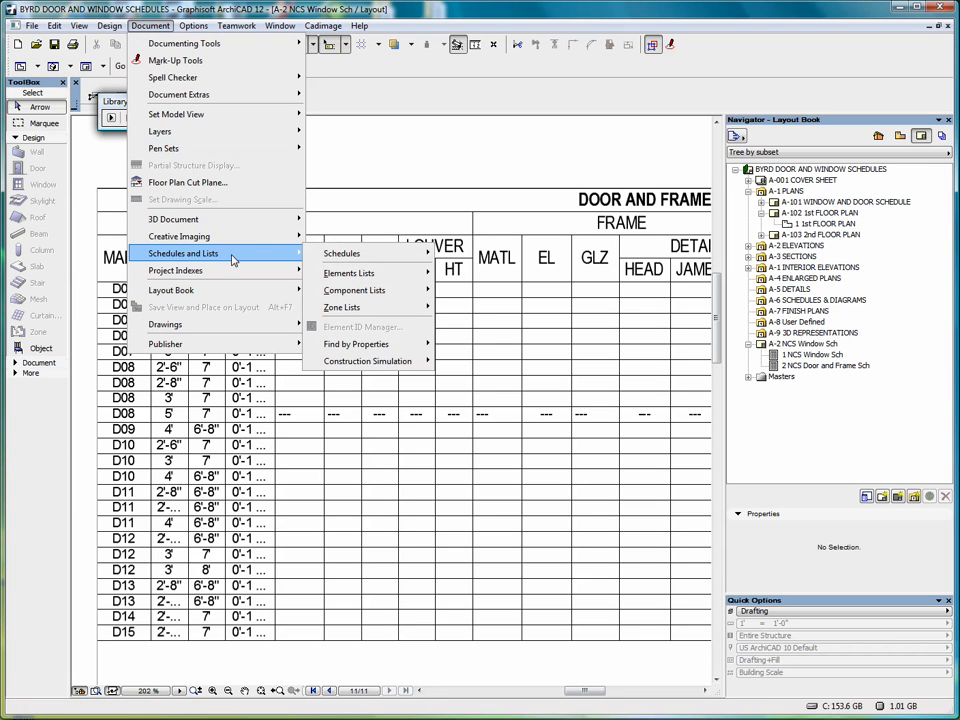
pyautogui.moveTo(396, 255)
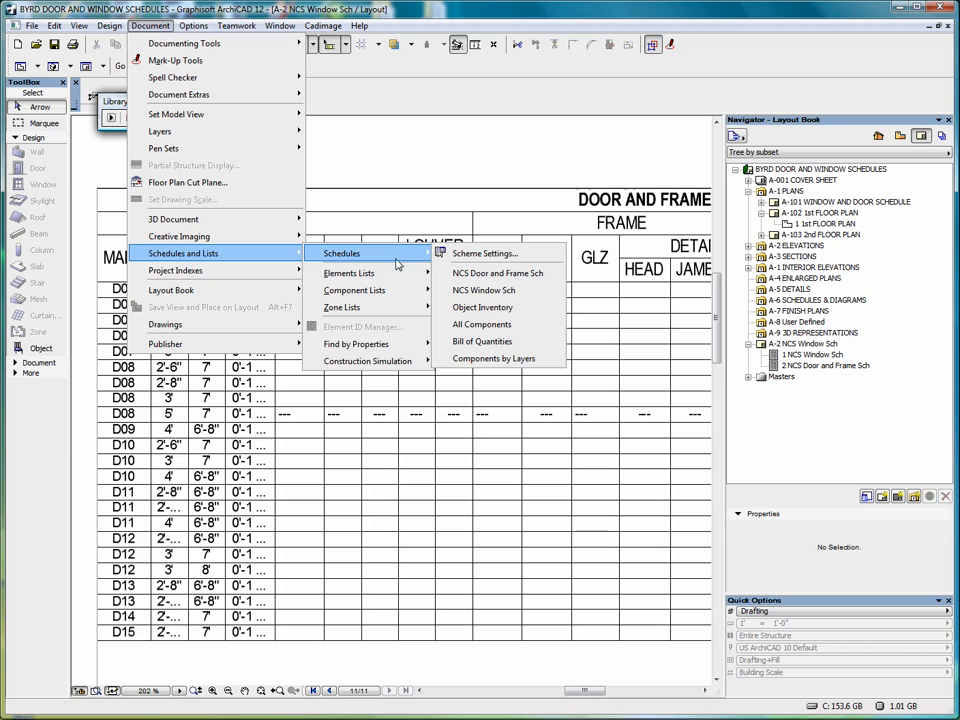
pyautogui.click(492, 276)
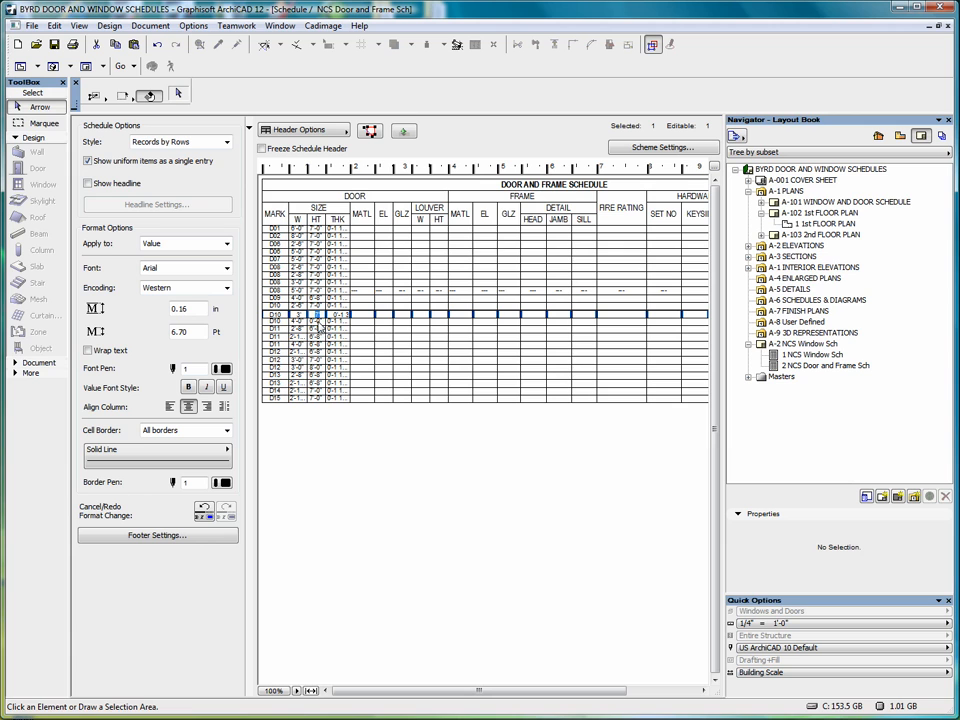
# Set the height of the 4'-0" wide D10 door to 7' in the door and frame schedule.
pyautogui.click(316, 322)
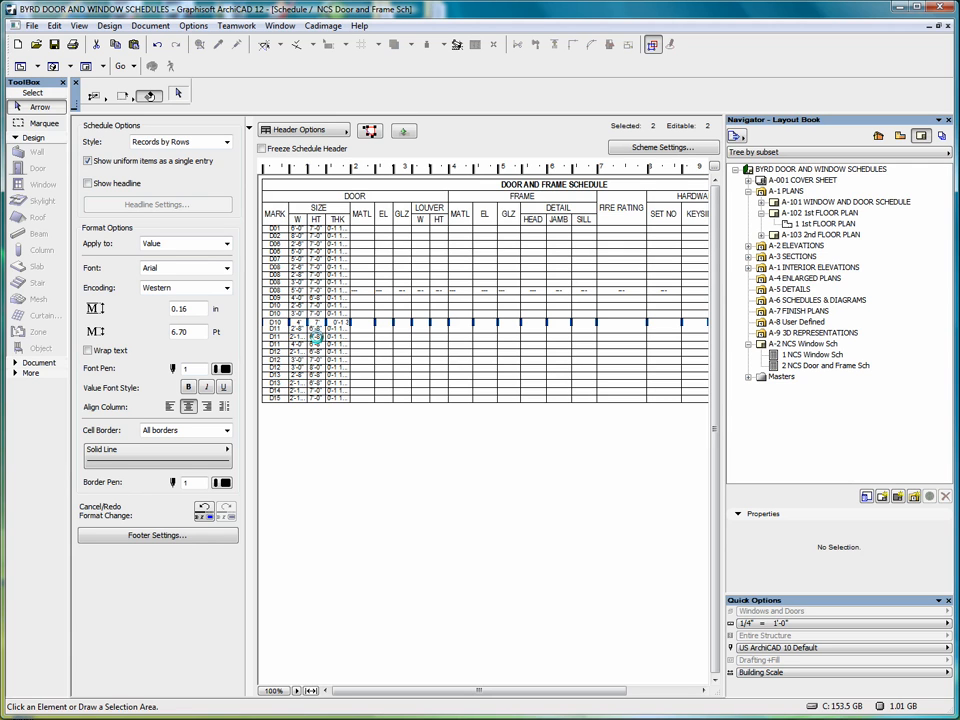
pyautogui.click(331, 338)
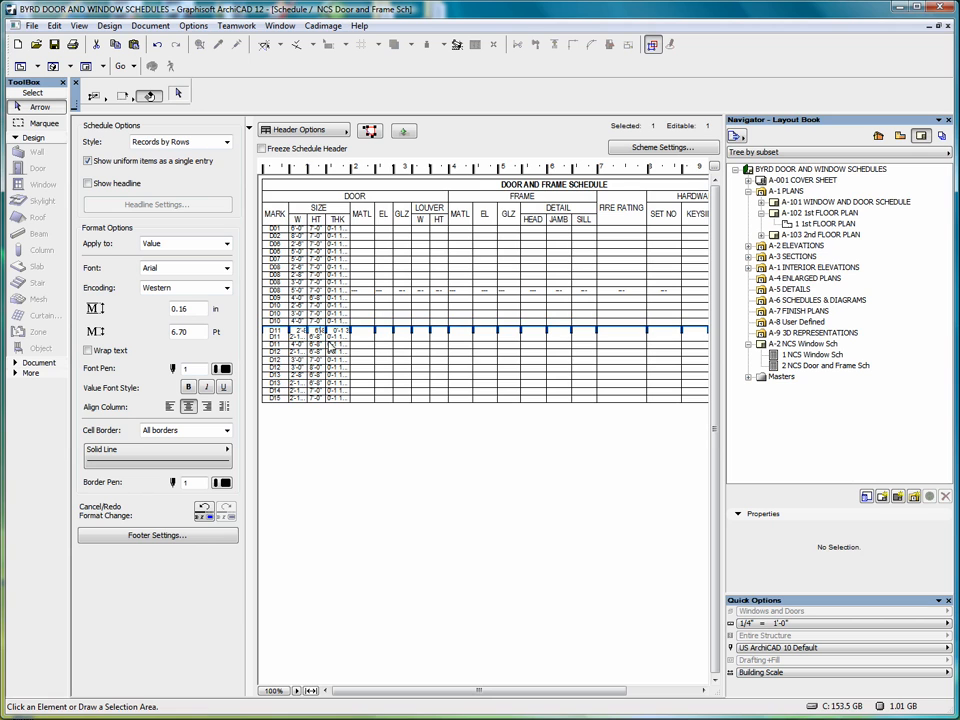
pyautogui.click(311, 326)
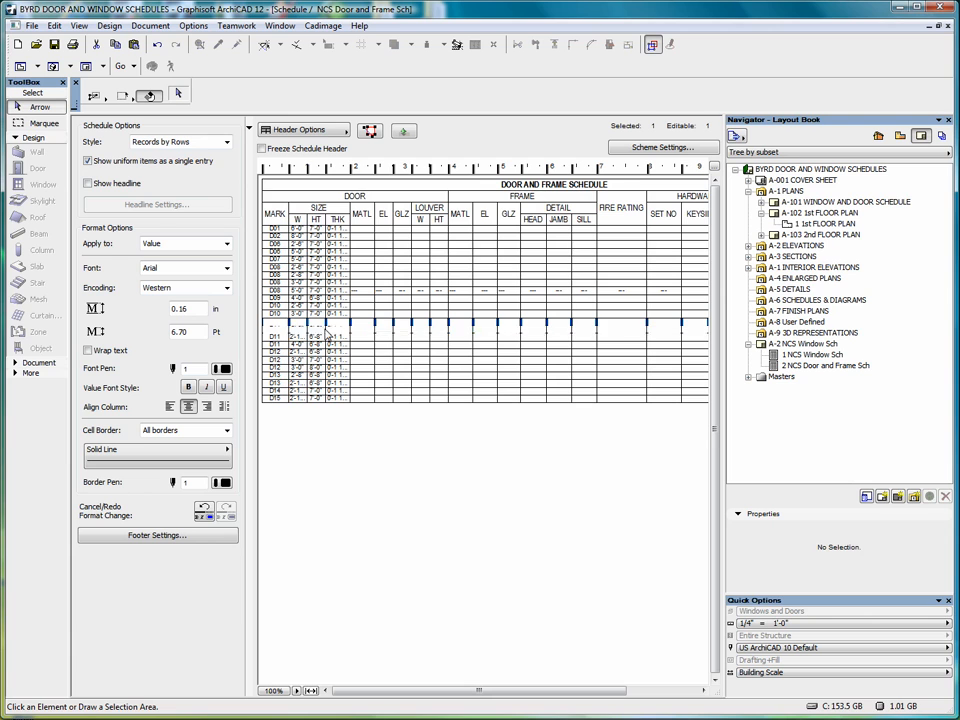
# Set the heights of the remaining 6'-8" doors to 7' in the door and frame schedule.
pyautogui.click(322, 331)
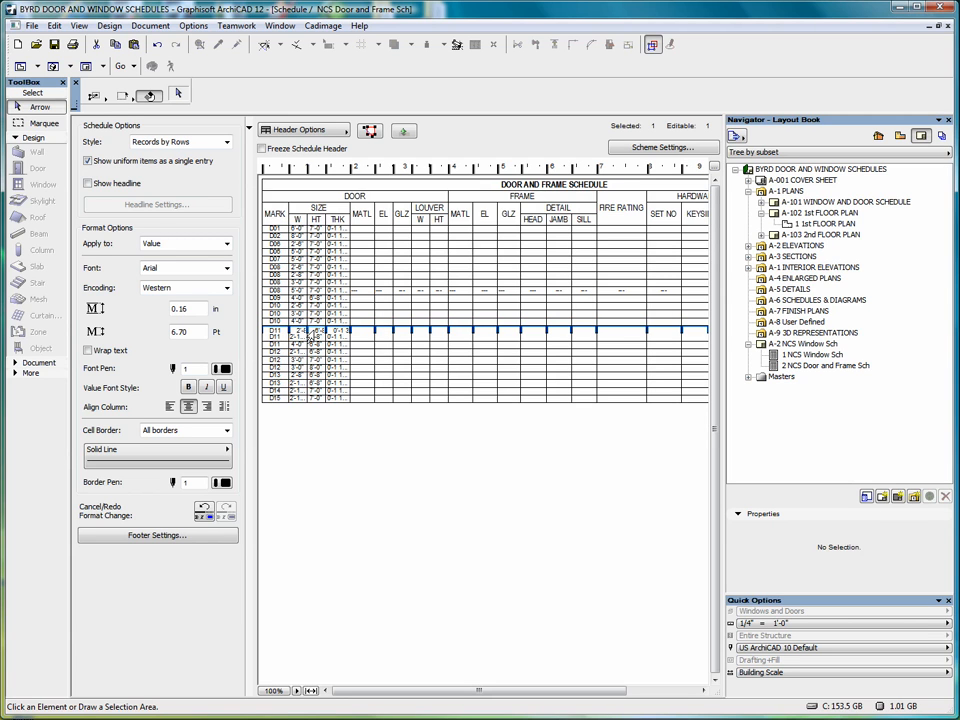
pyautogui.rightClick(320, 333)
pyautogui.click(345, 409)
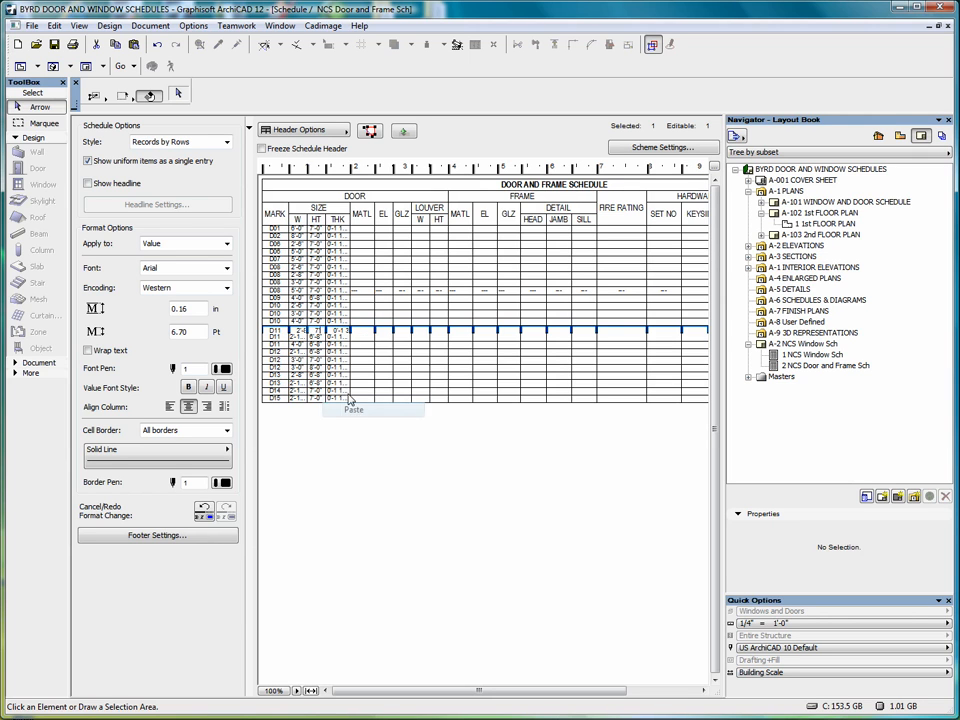
pyautogui.click(316, 341)
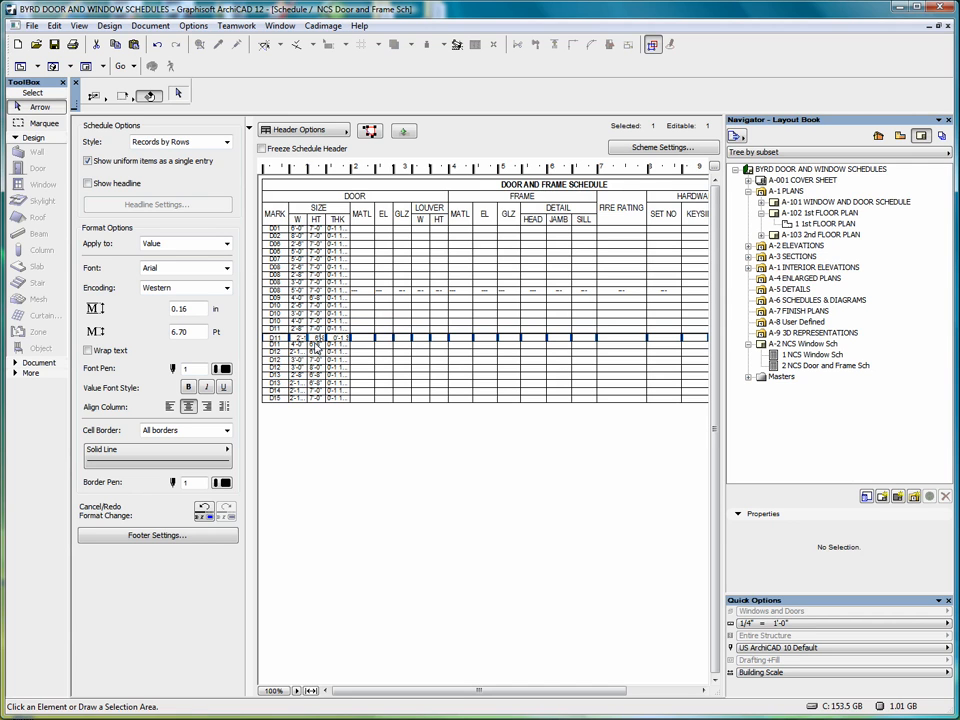
pyautogui.click(330, 409)
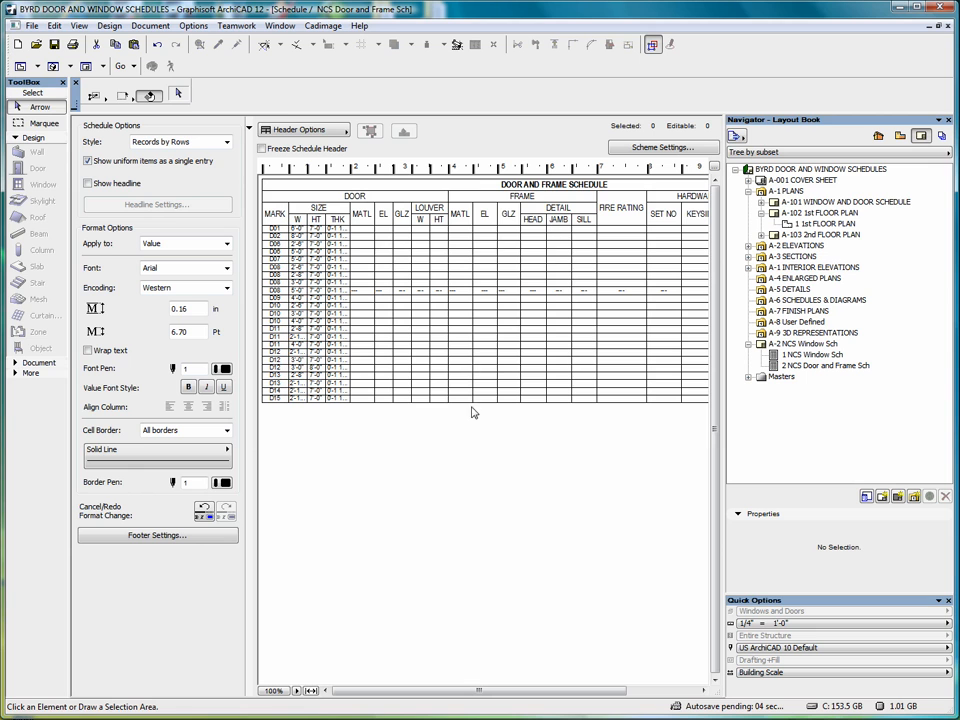
# Add the Preview Picture parameter to the NCS Door and Frame Sch scheme as the last schedule field.
pyautogui.click(662, 150)
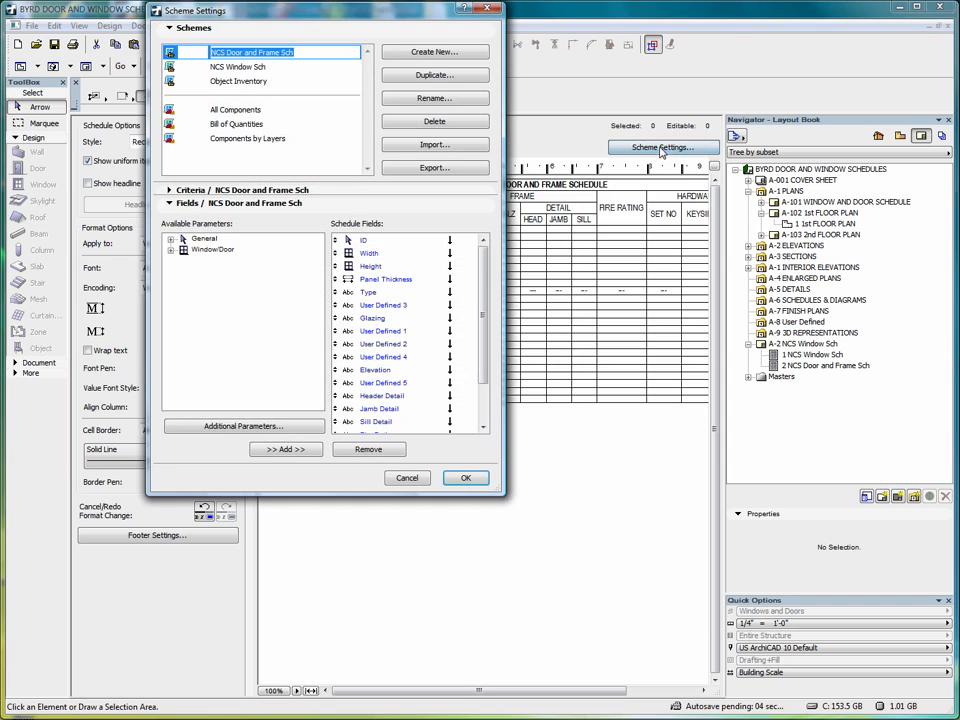
pyautogui.click(171, 250)
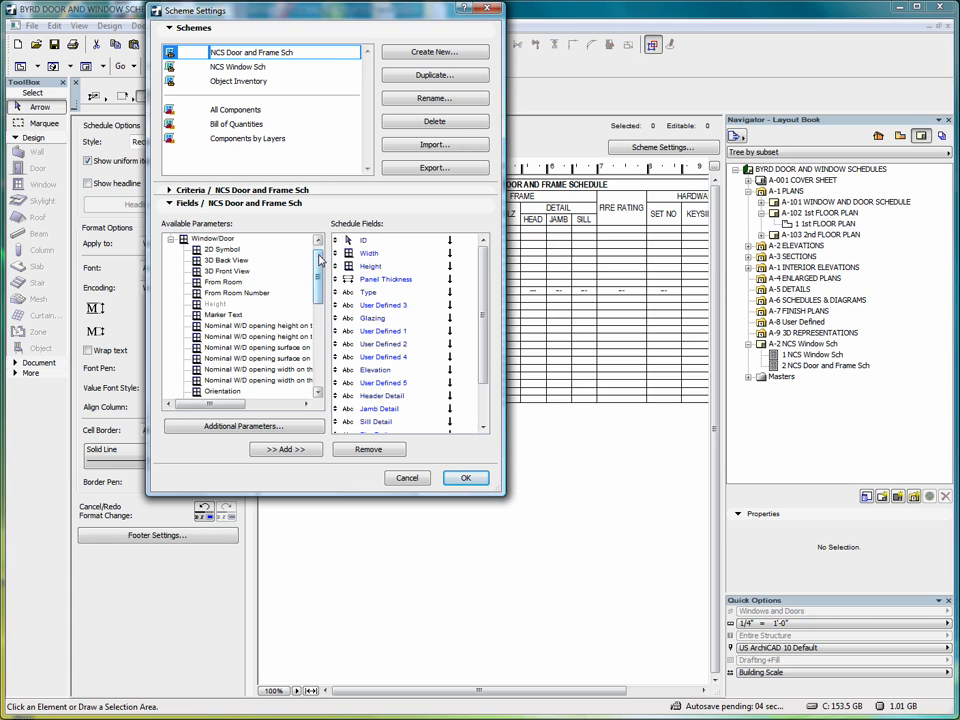
pyautogui.scroll(-1, 321, 265)
pyautogui.moveTo(321, 265); pyautogui.dragTo(321, 295)
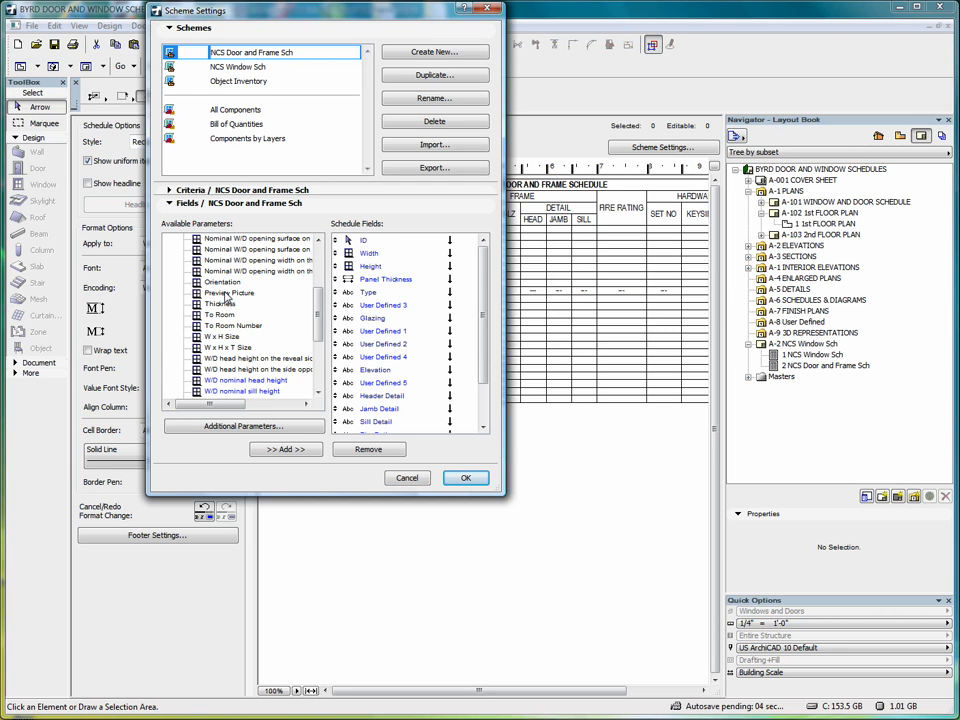
pyautogui.moveTo(483, 270); pyautogui.dragTo(490, 345)
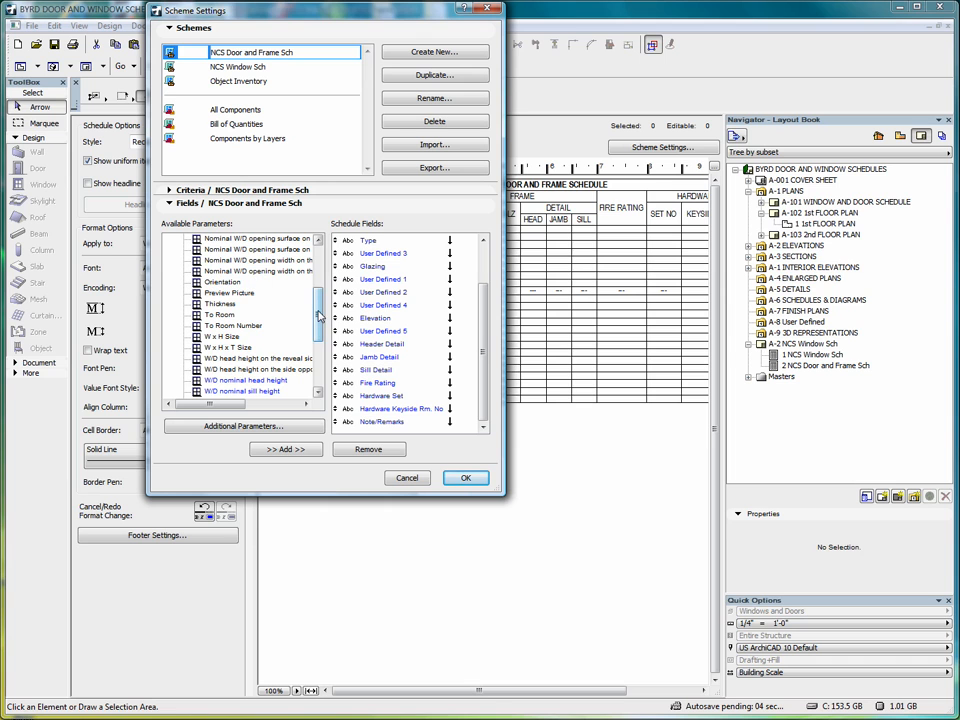
pyautogui.moveTo(318, 316); pyautogui.dragTo(320, 303)
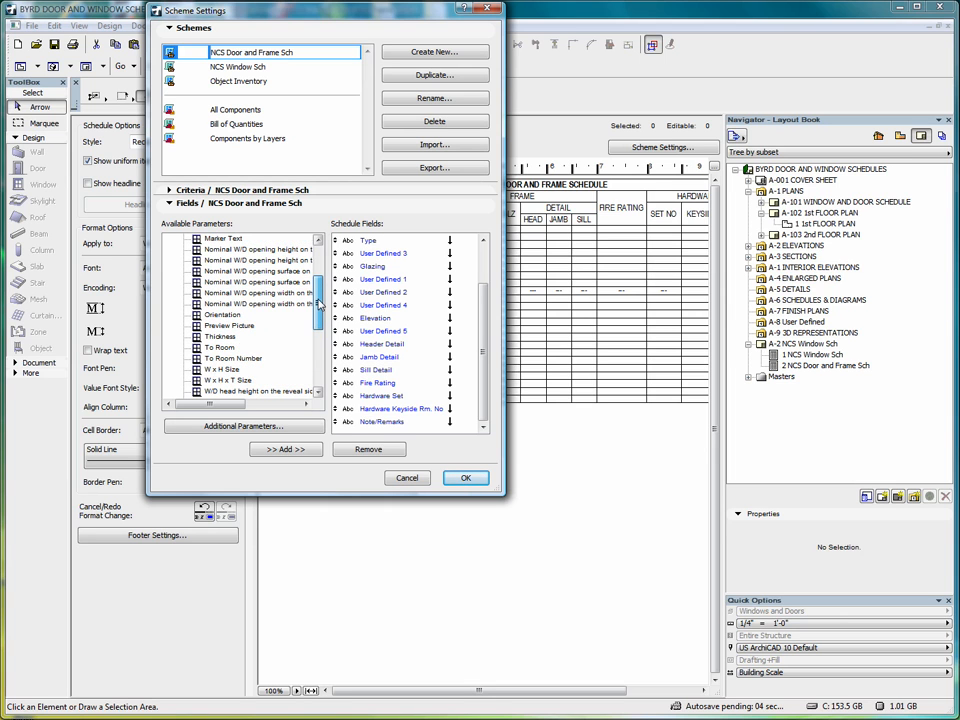
pyautogui.moveTo(218, 330); pyautogui.dragTo(403, 434)
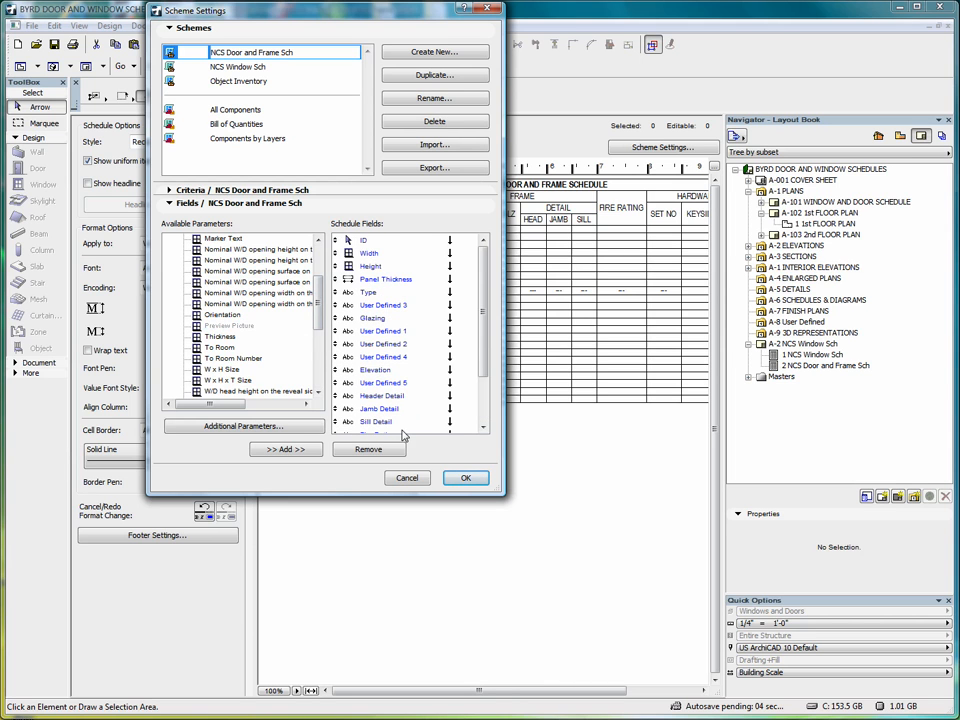
pyautogui.click(463, 477)
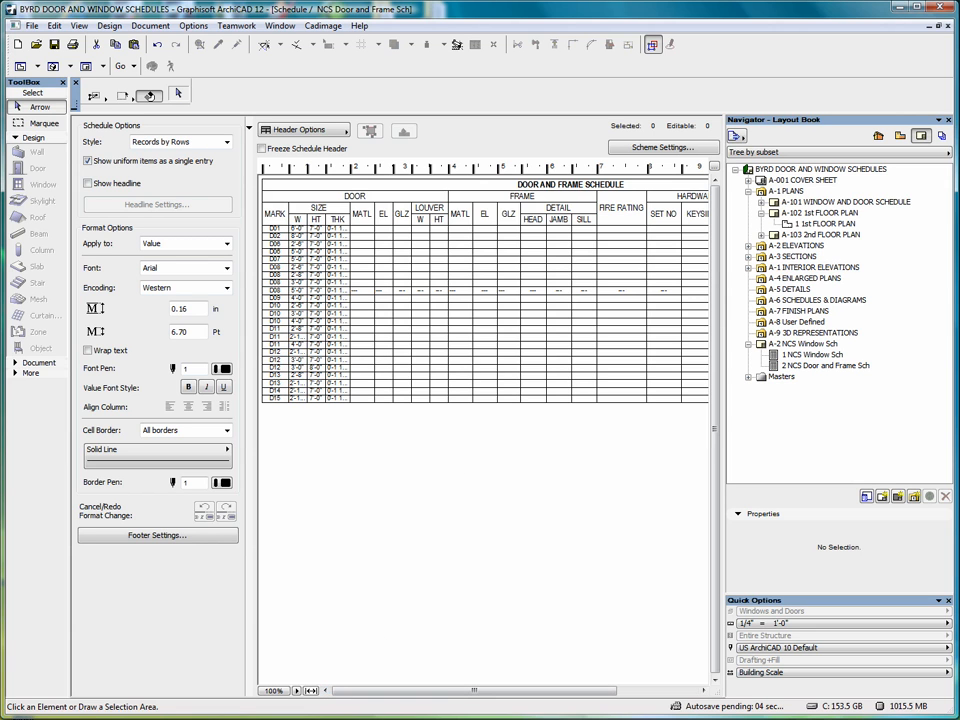
pyautogui.moveTo(402, 694); pyautogui.dragTo(605, 697)
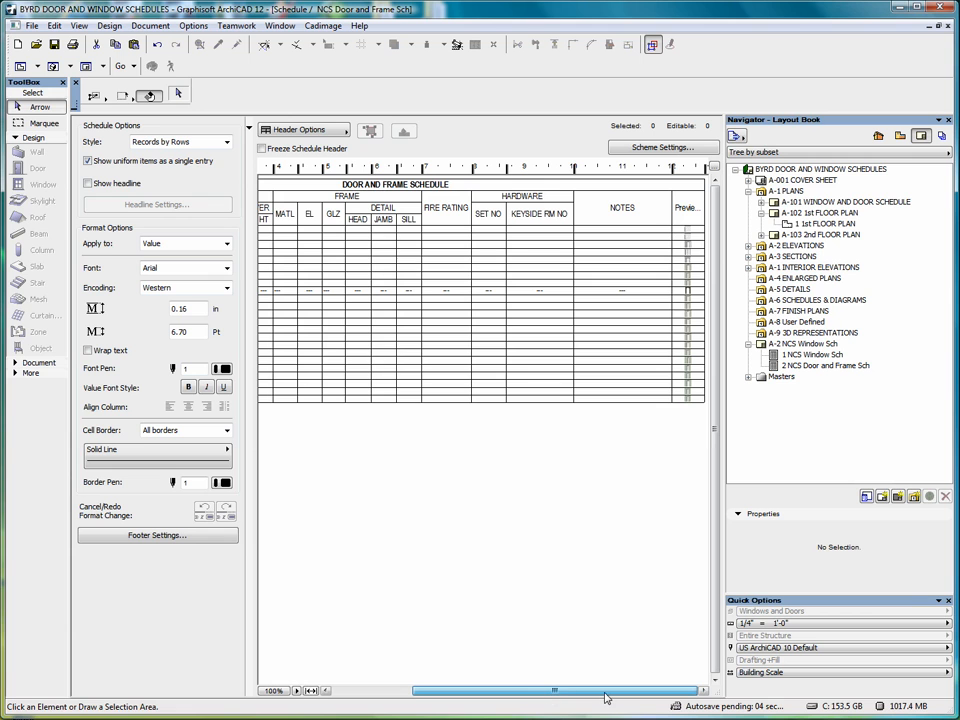
# Switch the door and frame schedule's style to Records by Columns.
pyautogui.click(205, 142)
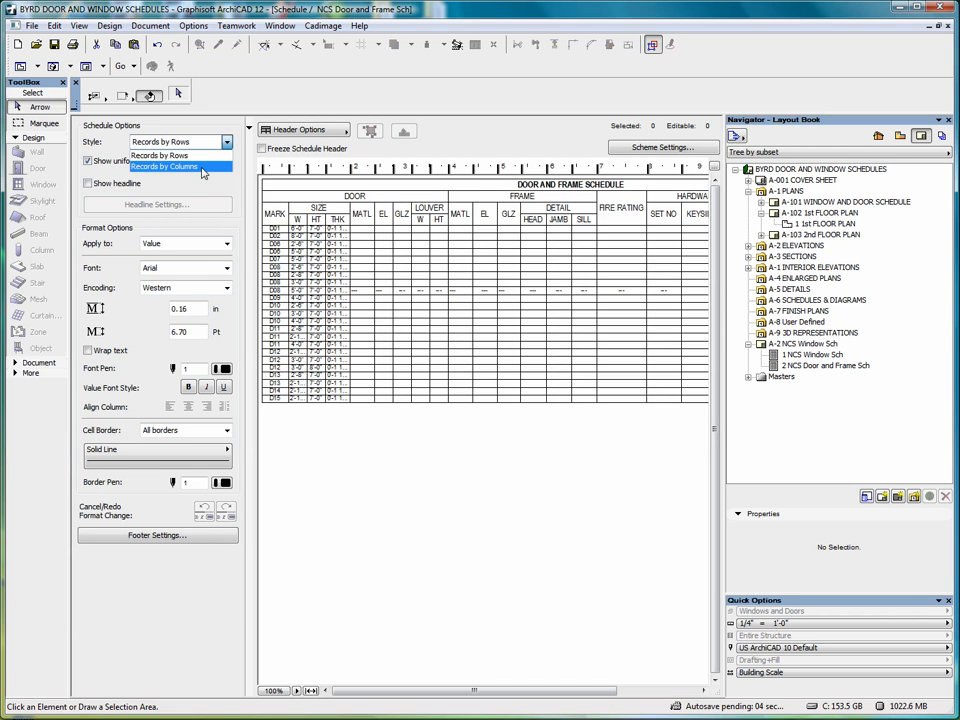
pyautogui.click(203, 168)
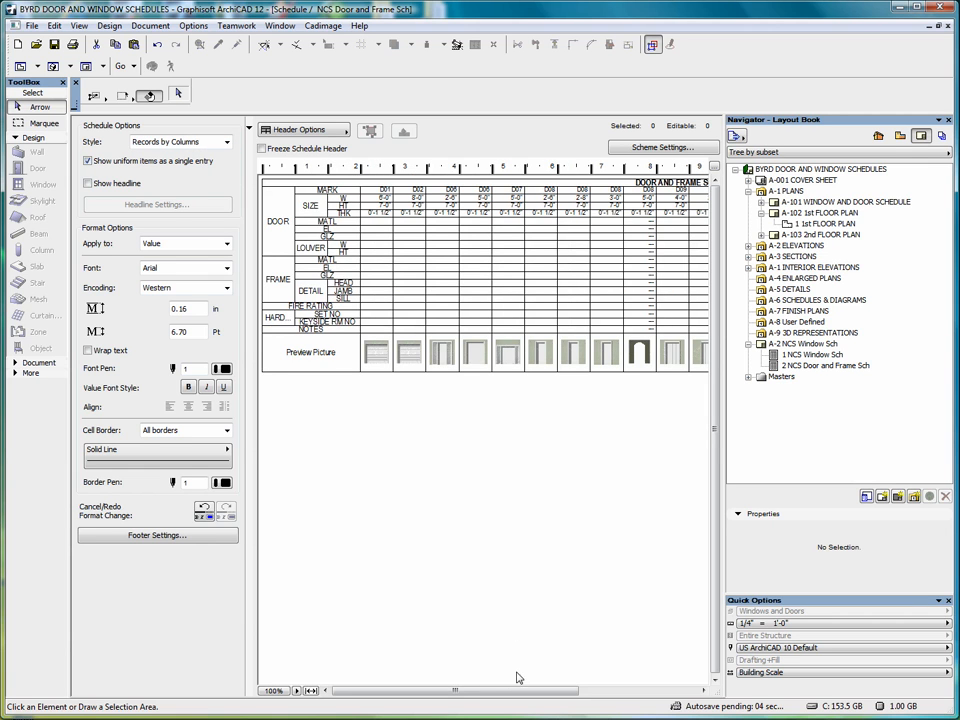
pyautogui.moveTo(484, 694); pyautogui.dragTo(460, 693)
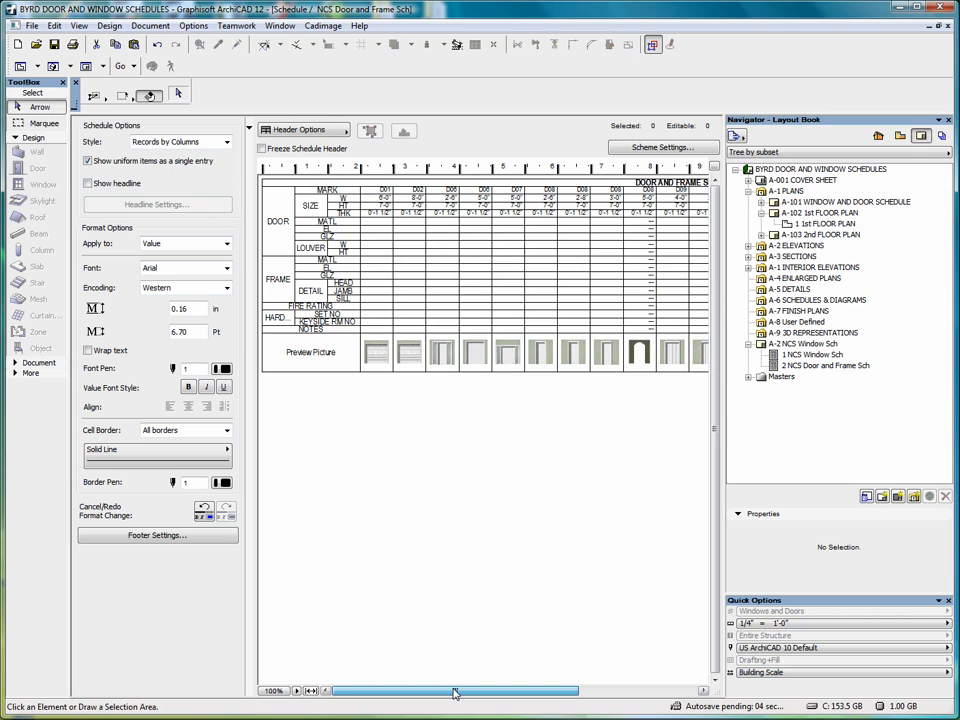
pyautogui.moveTo(455, 693); pyautogui.dragTo(388, 683)
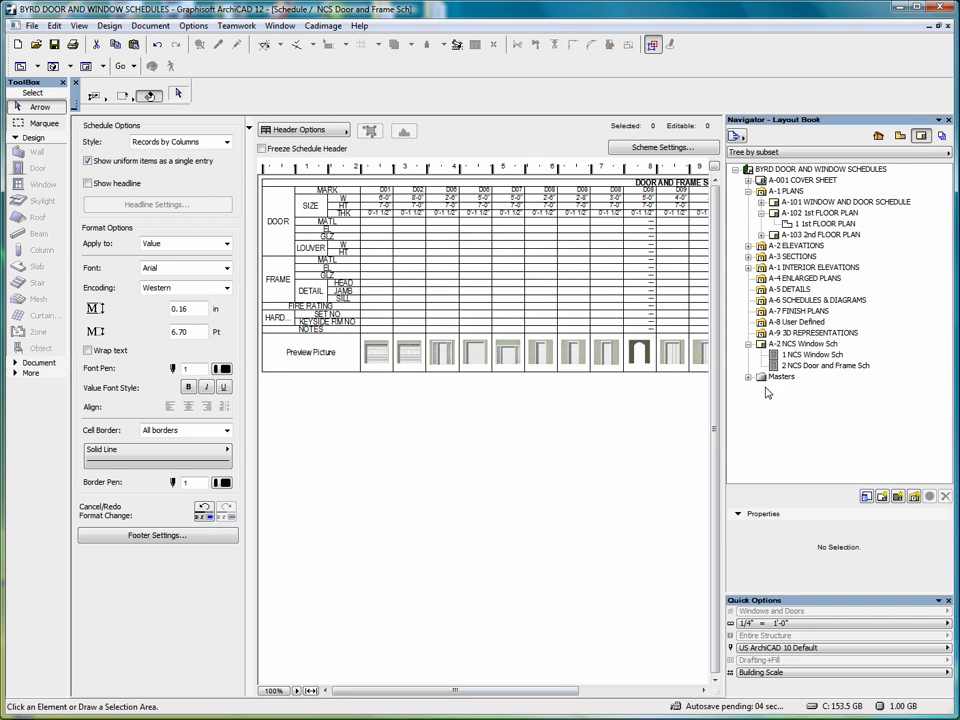
# Open the A-2 NCS Window Sch layout and move the door and frame schedule below the window schedule, aligned near the sheet's left edge.
pyautogui.click(813, 345)
pyautogui.doubleClick(813, 345)
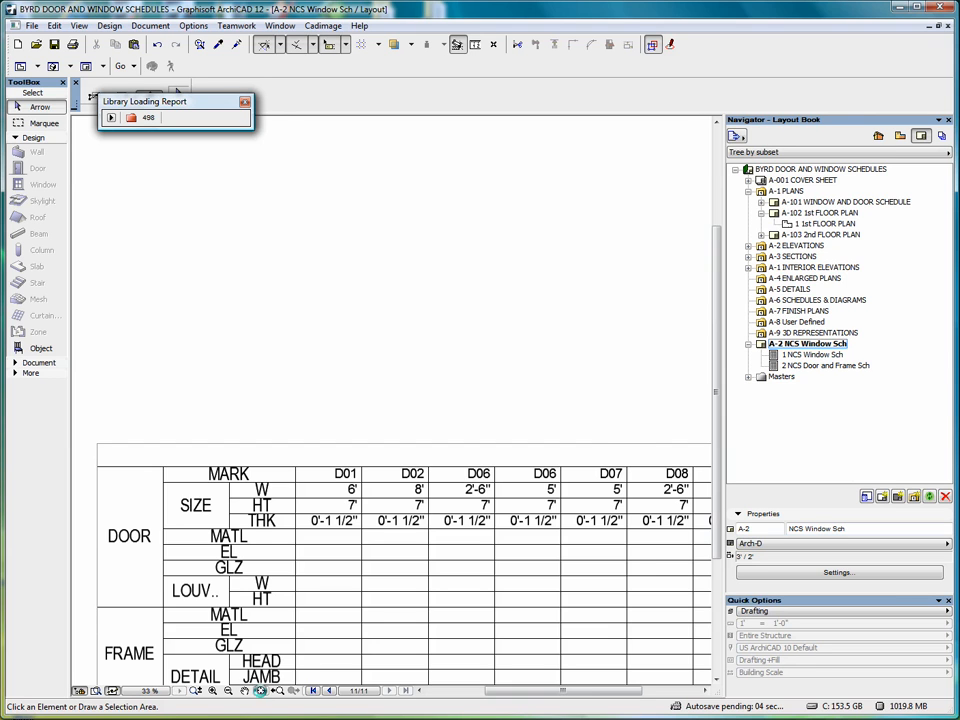
pyautogui.click(260, 691)
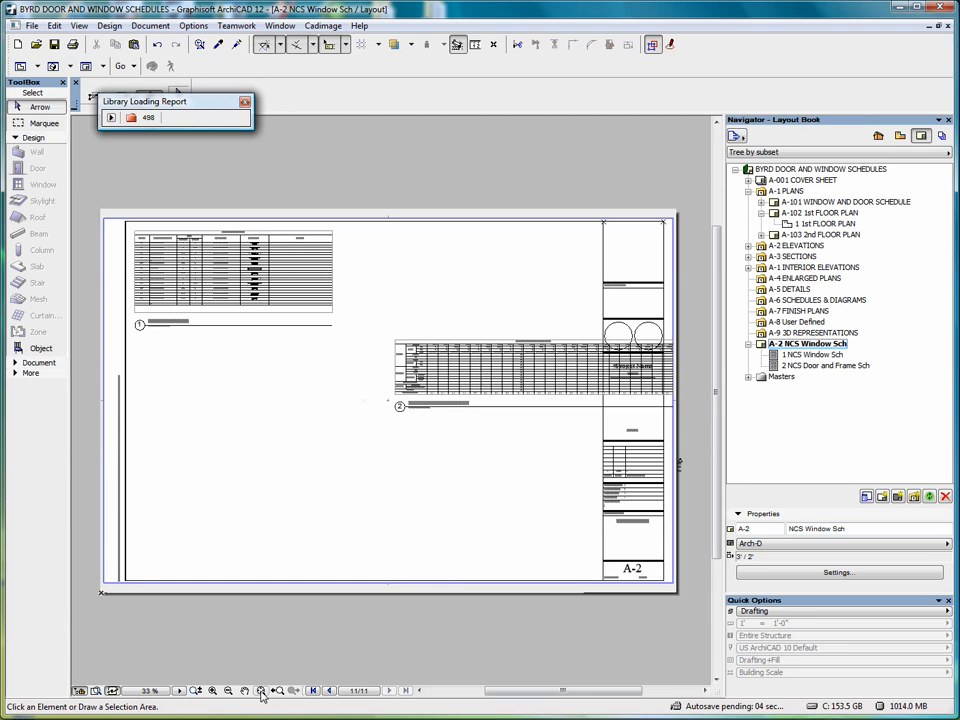
pyautogui.click(418, 362)
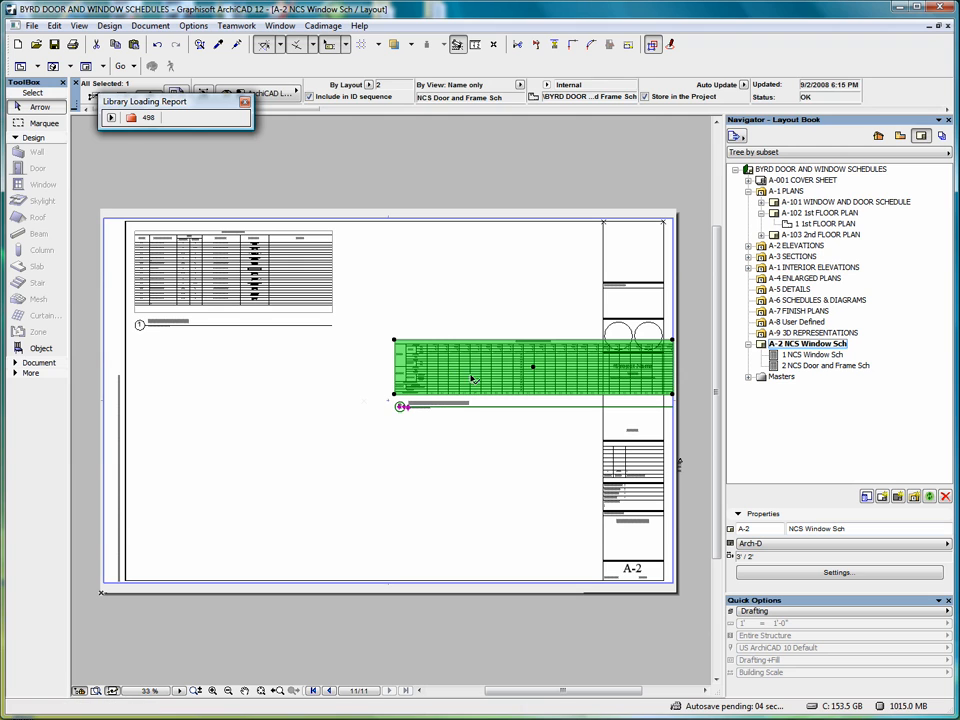
pyautogui.click(535, 370)
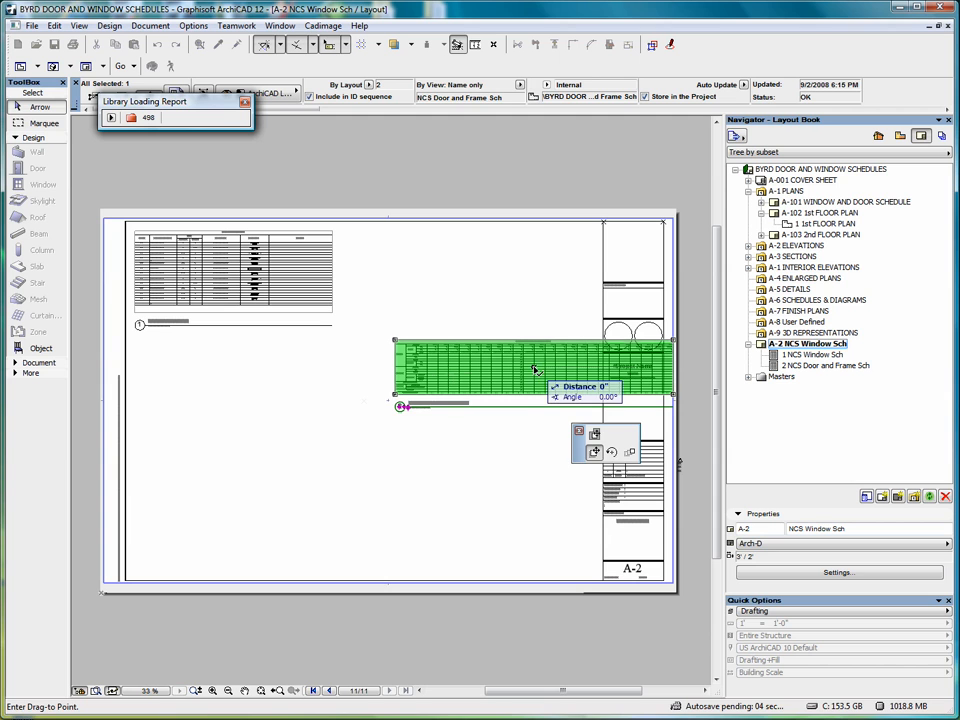
pyautogui.click(277, 395)
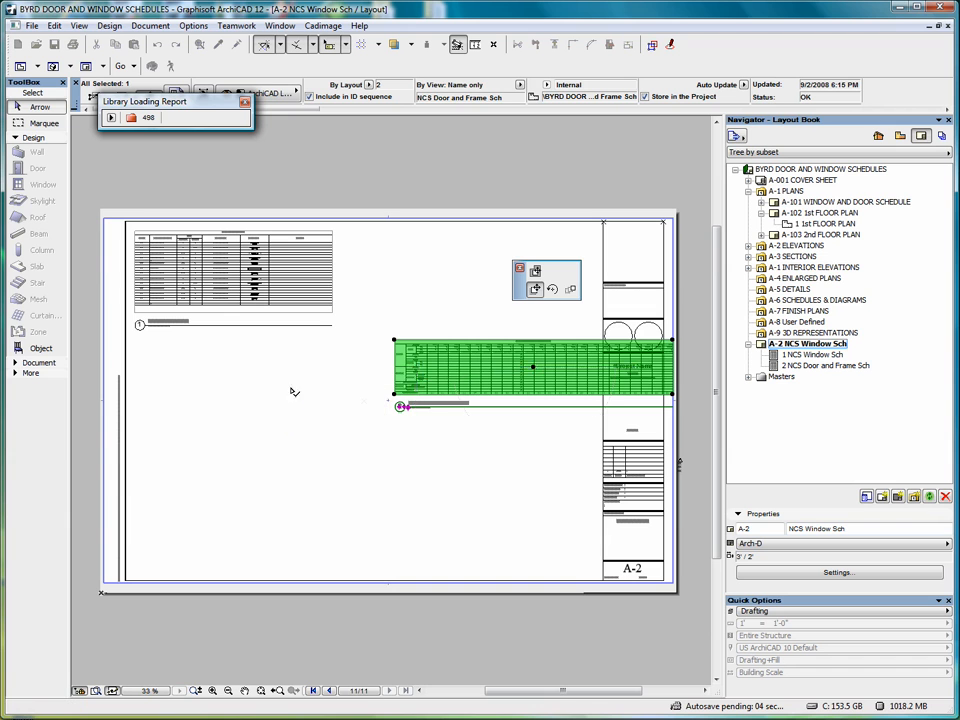
# Open the placed door and frame schedule's drawing settings, and enlarge the drawing proportionally to a diagonal of about 3'-7".
pyautogui.rightClick(393, 312)
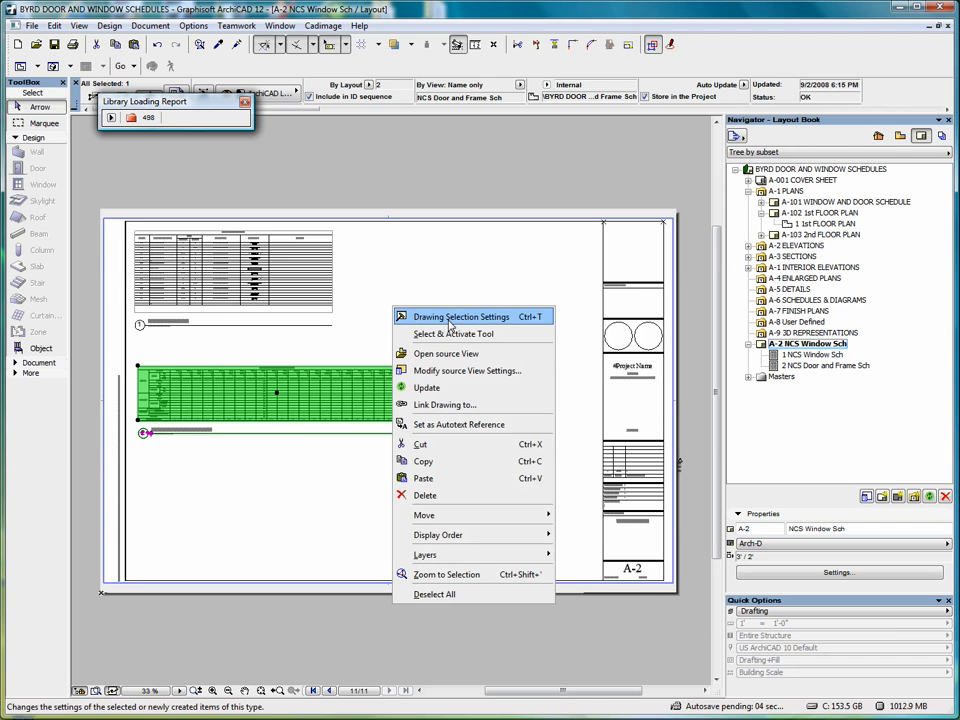
pyautogui.click(448, 318)
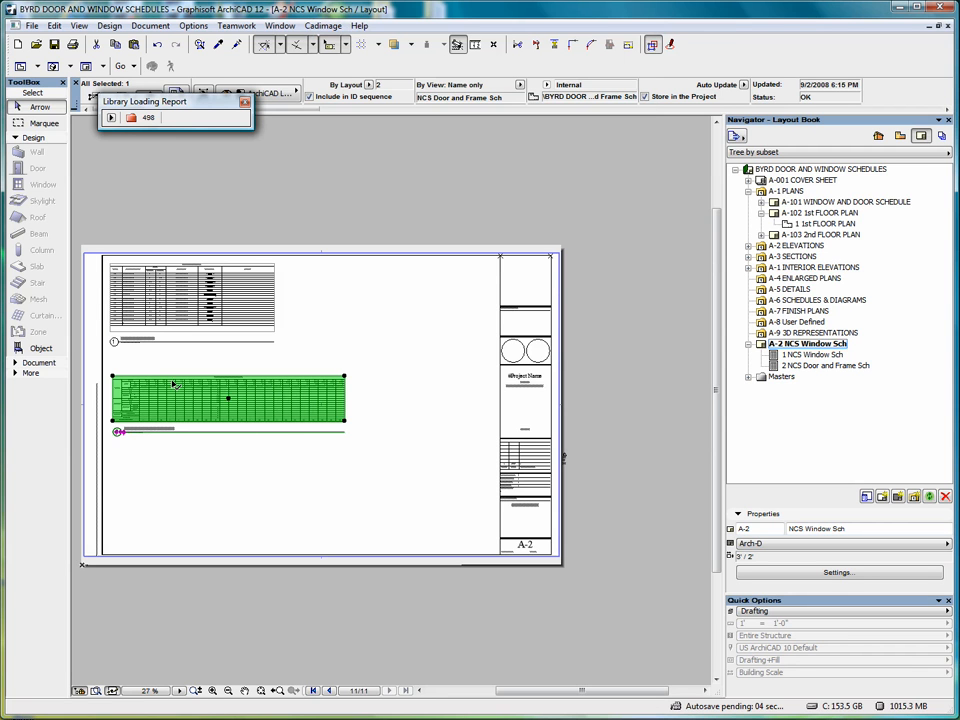
pyautogui.click(345, 422)
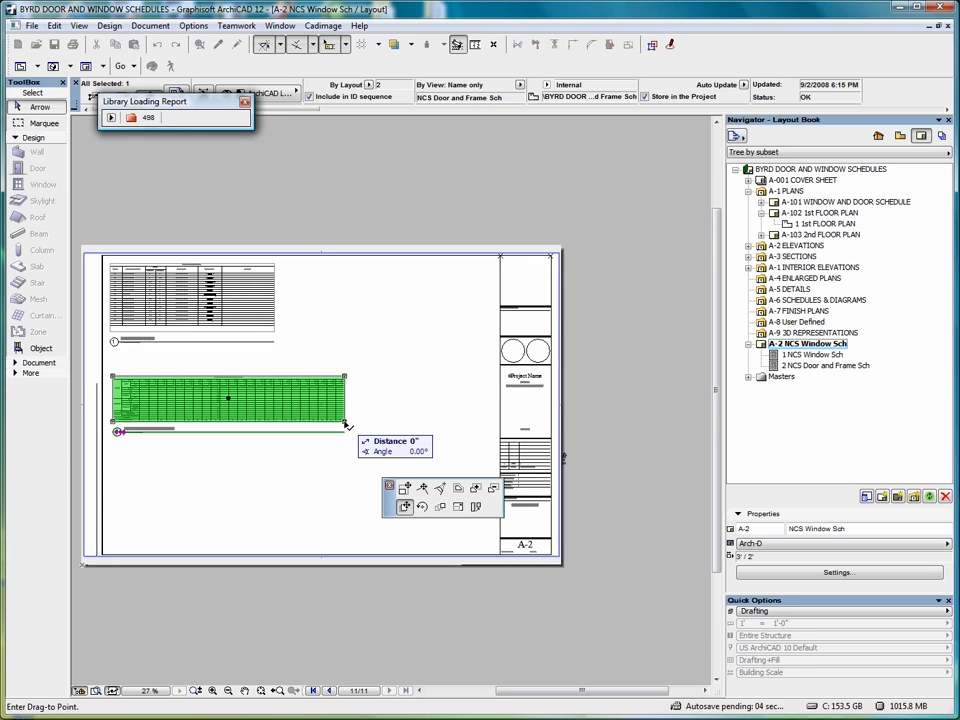
pyautogui.click(459, 508)
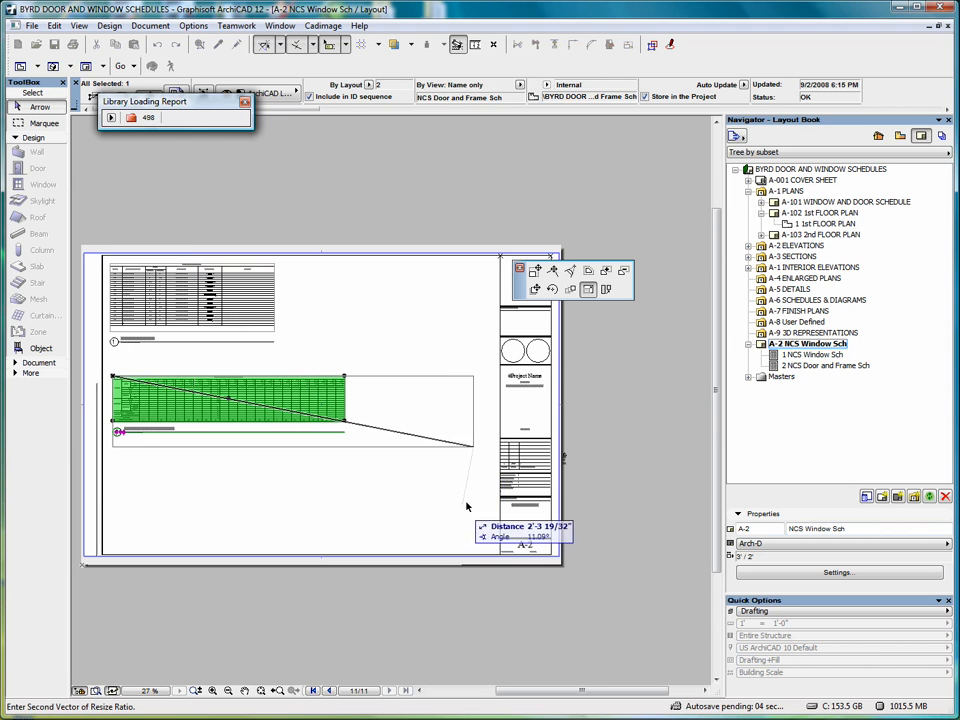
pyautogui.click(677, 501)
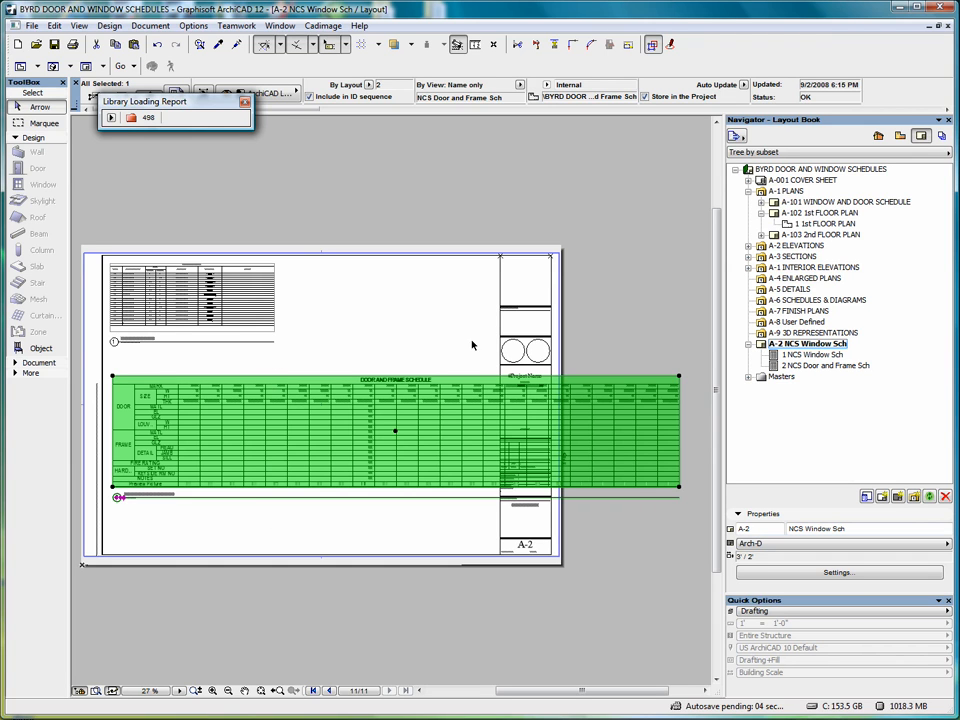
# Restructure the door and frame schedule's table into two stacked sections by narrowing its frame to fit beside the title block.
pyautogui.click(680, 378)
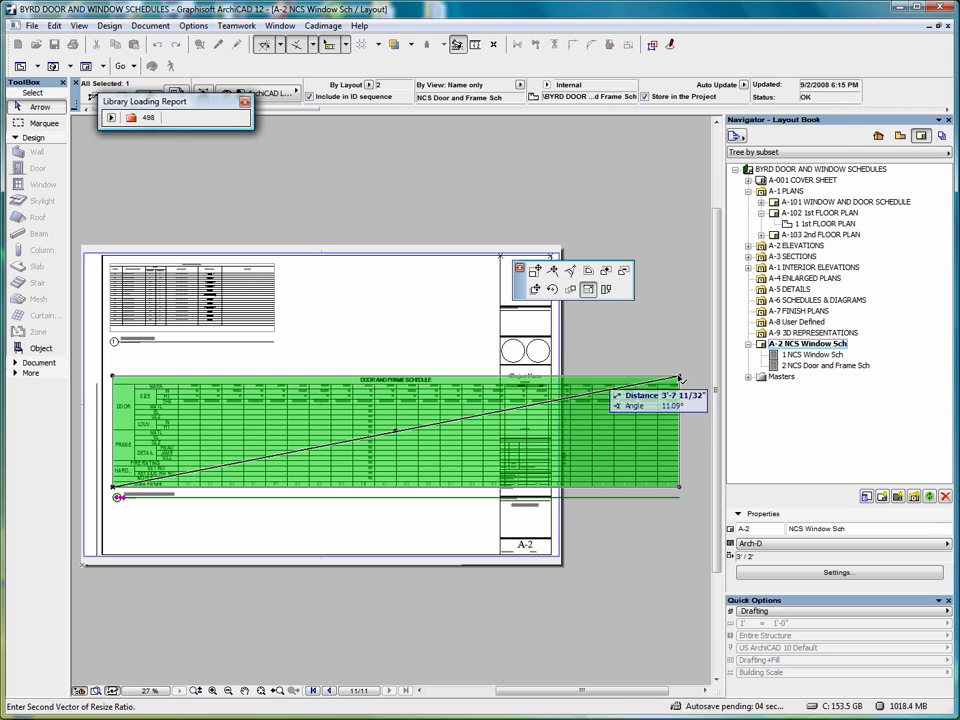
pyautogui.click(606, 289)
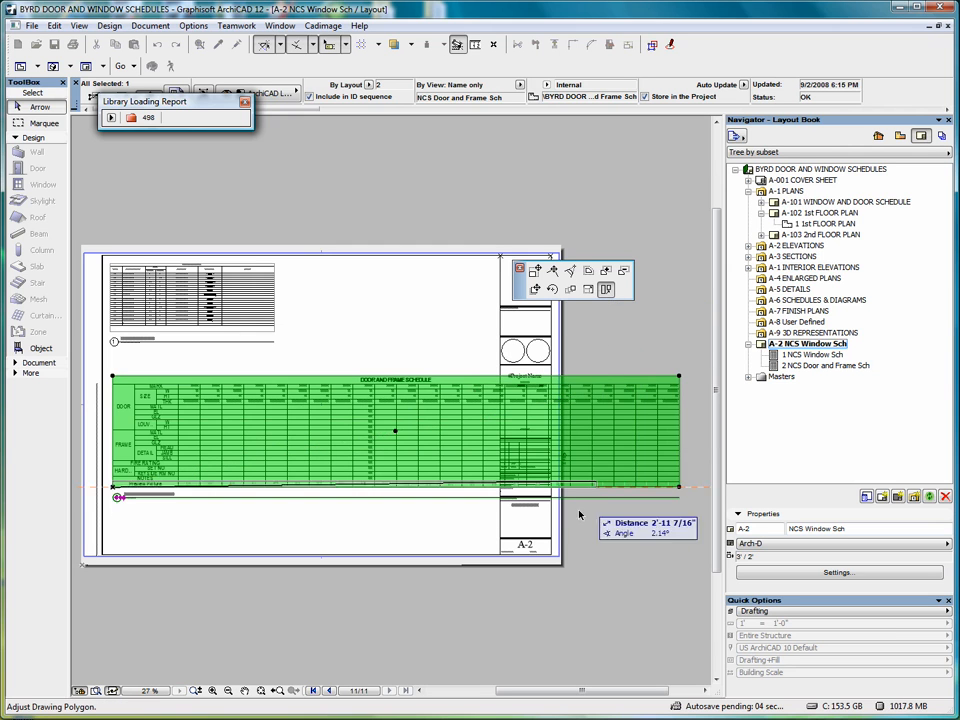
pyautogui.click(486, 674)
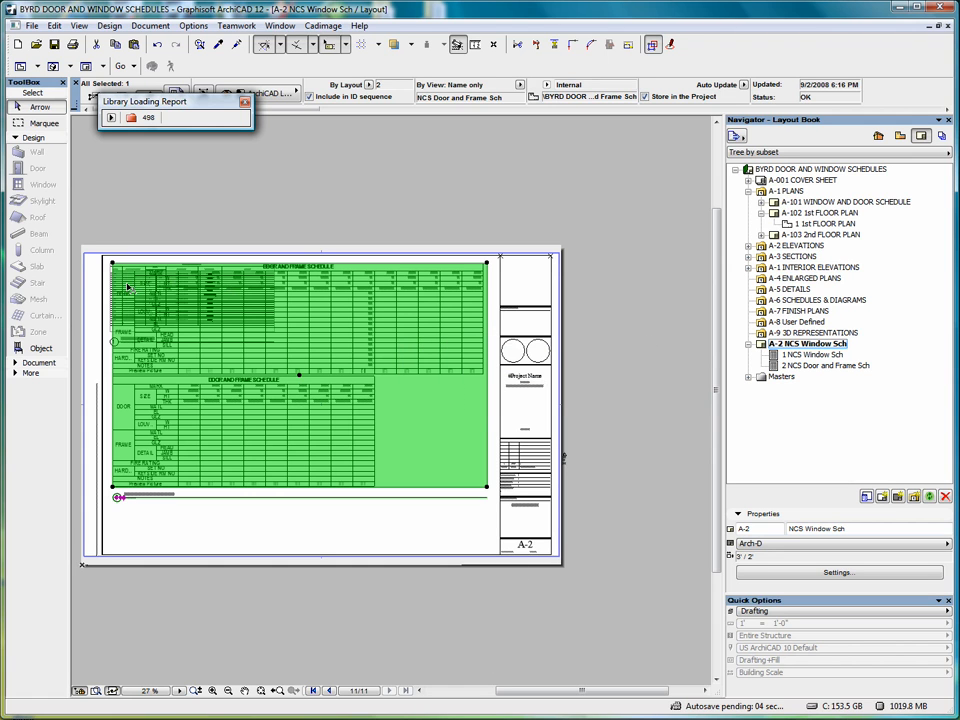
# Move the window schedule off the sheet to the empty area above it, and check the two-part door and frame schedule.
pyautogui.click(270, 334)
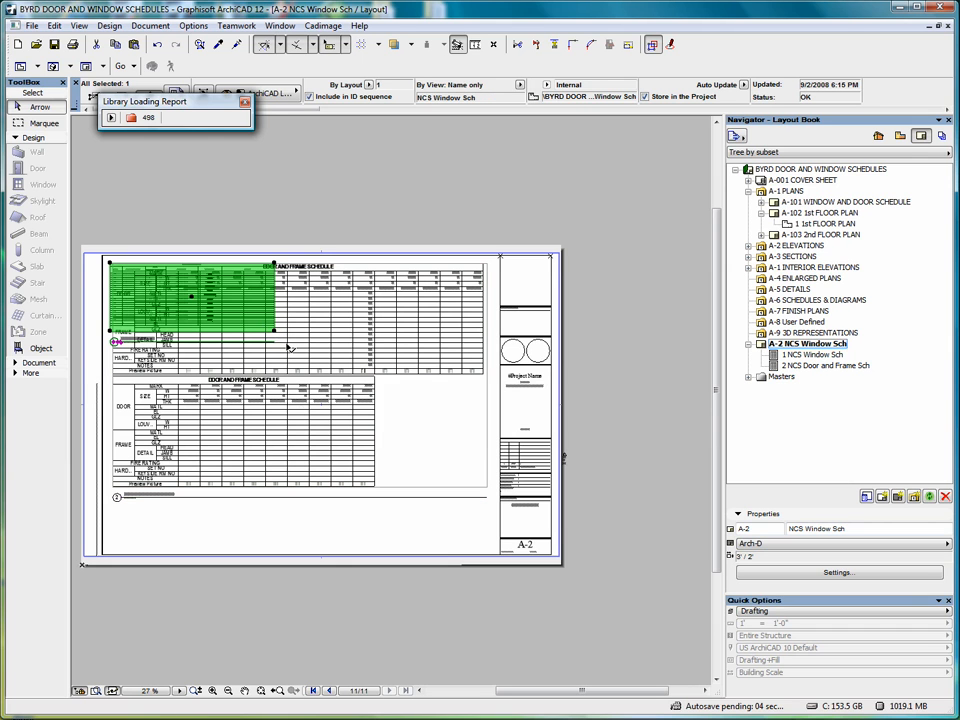
pyautogui.click(193, 298)
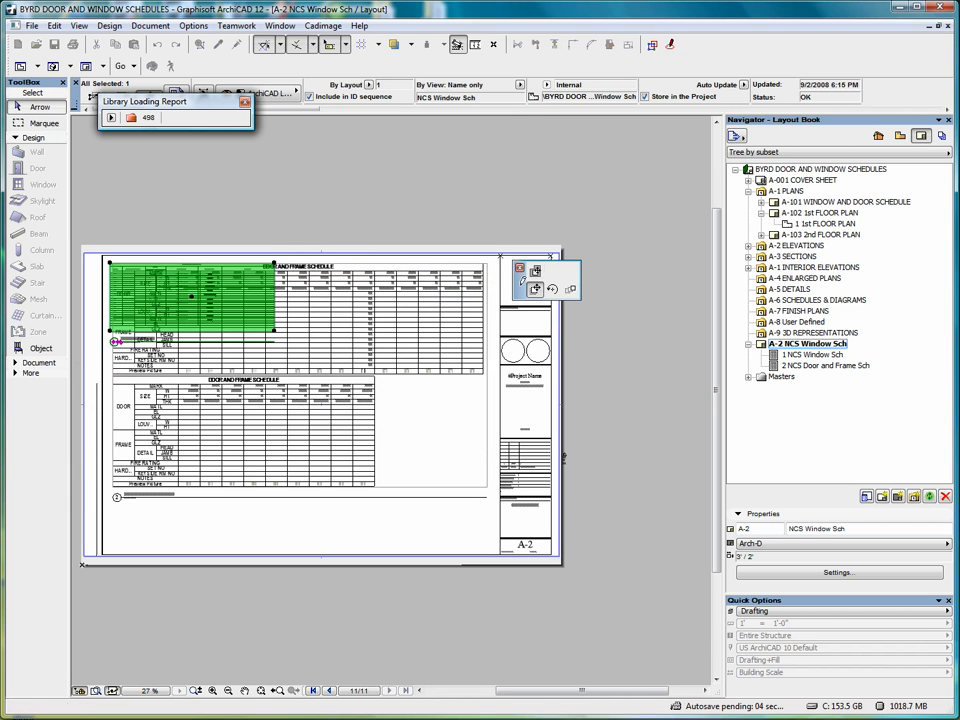
pyautogui.click(351, 197)
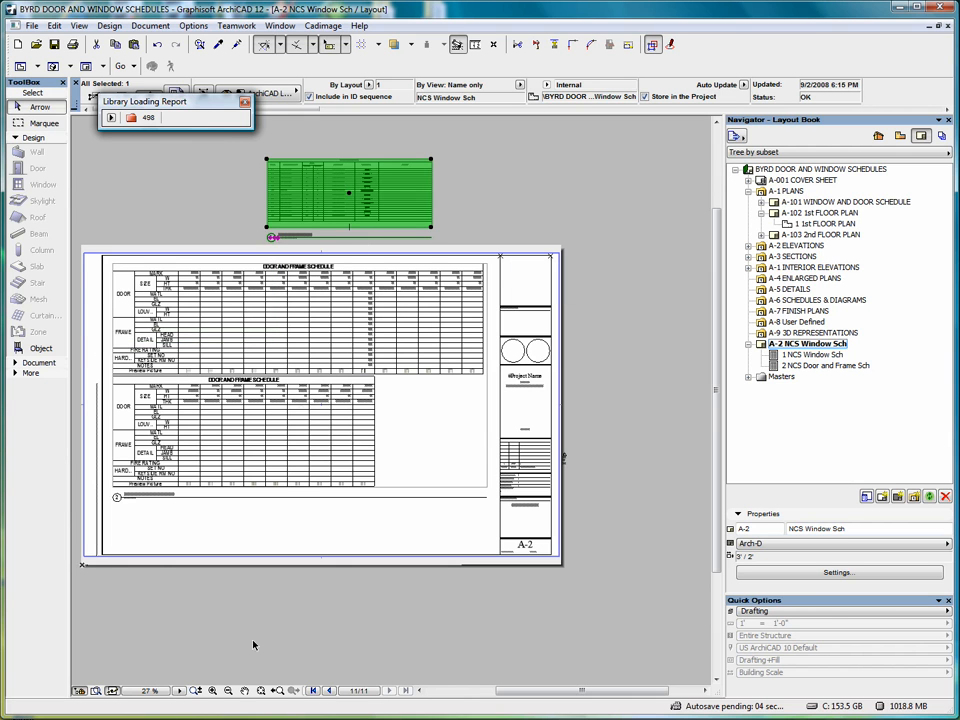
pyautogui.click(260, 690)
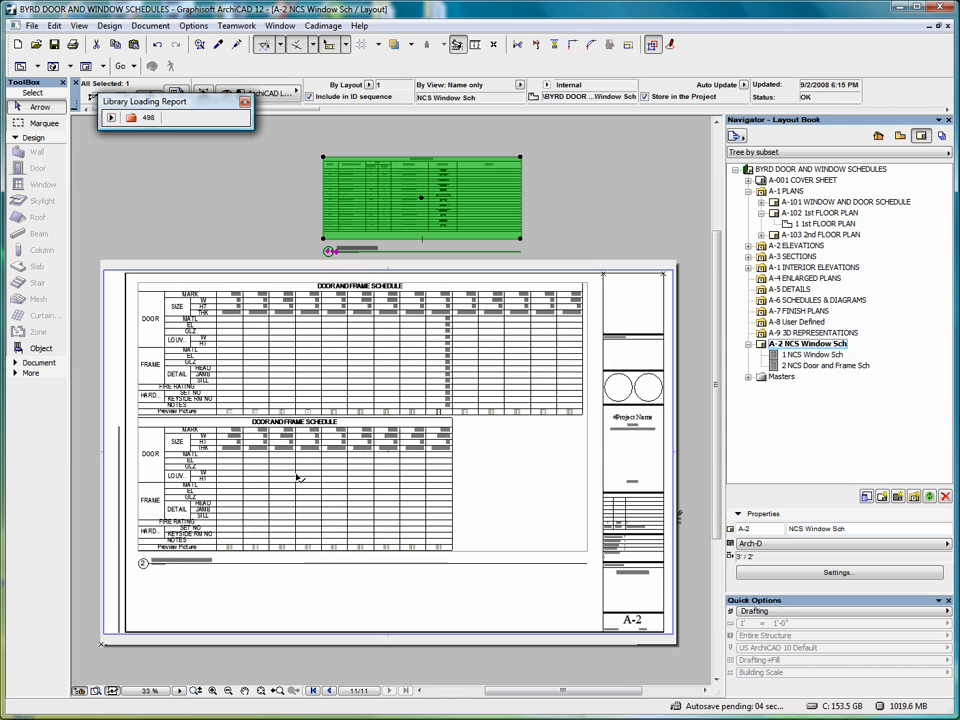
pyautogui.scroll(2, 298, 462)
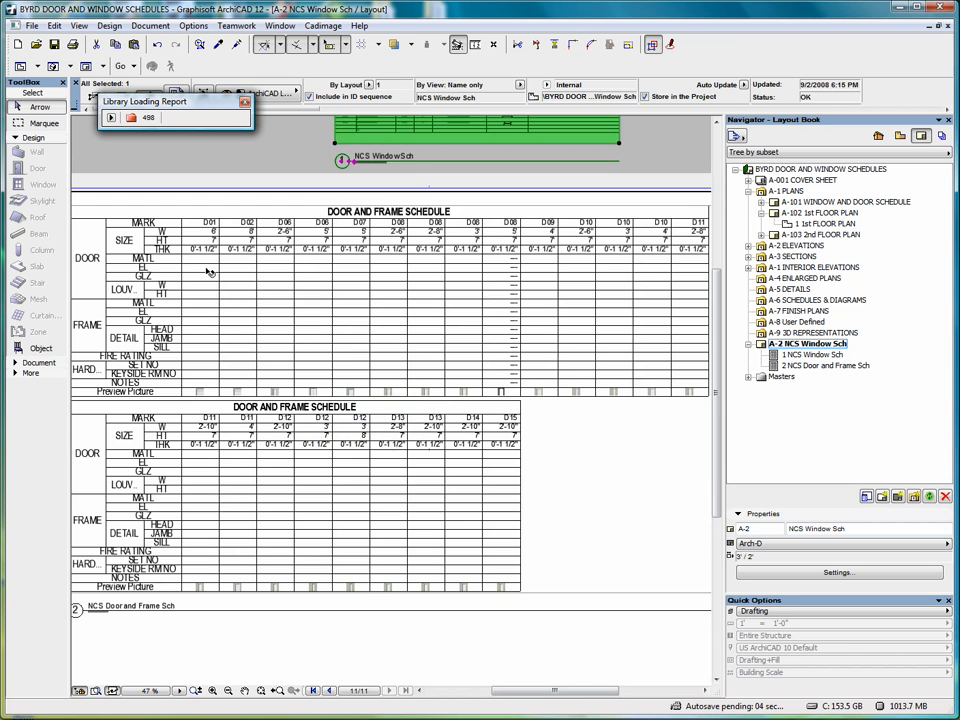
pyautogui.scroll(-2, 205, 268)
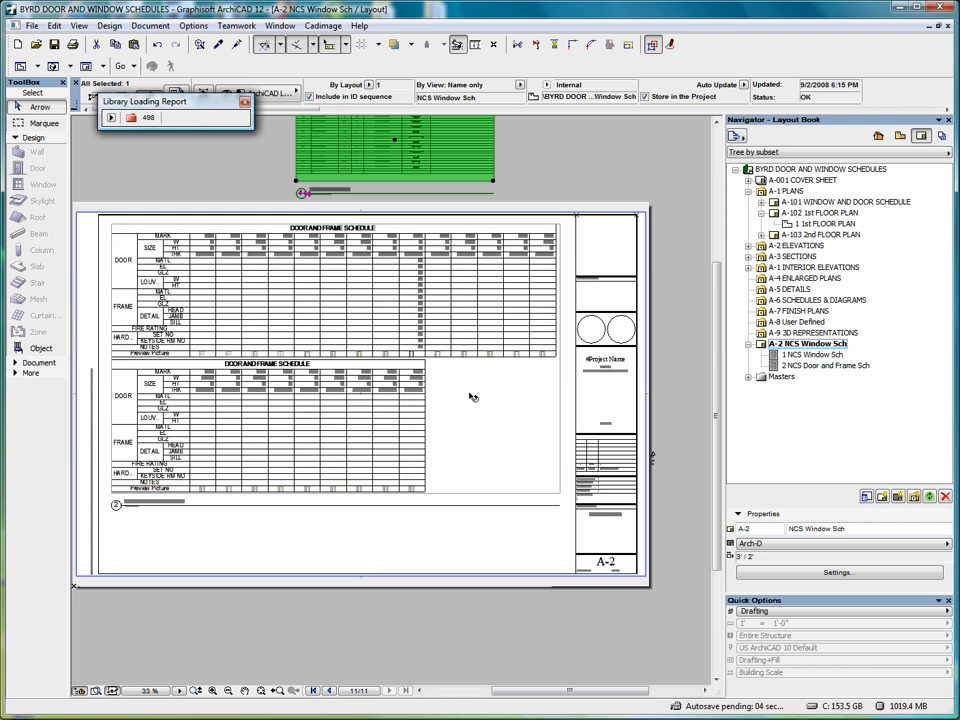
# Examine the lower section of the door and frame schedule on the layout, and deselect the window schedule.
pyautogui.scroll(2, 115, 478)
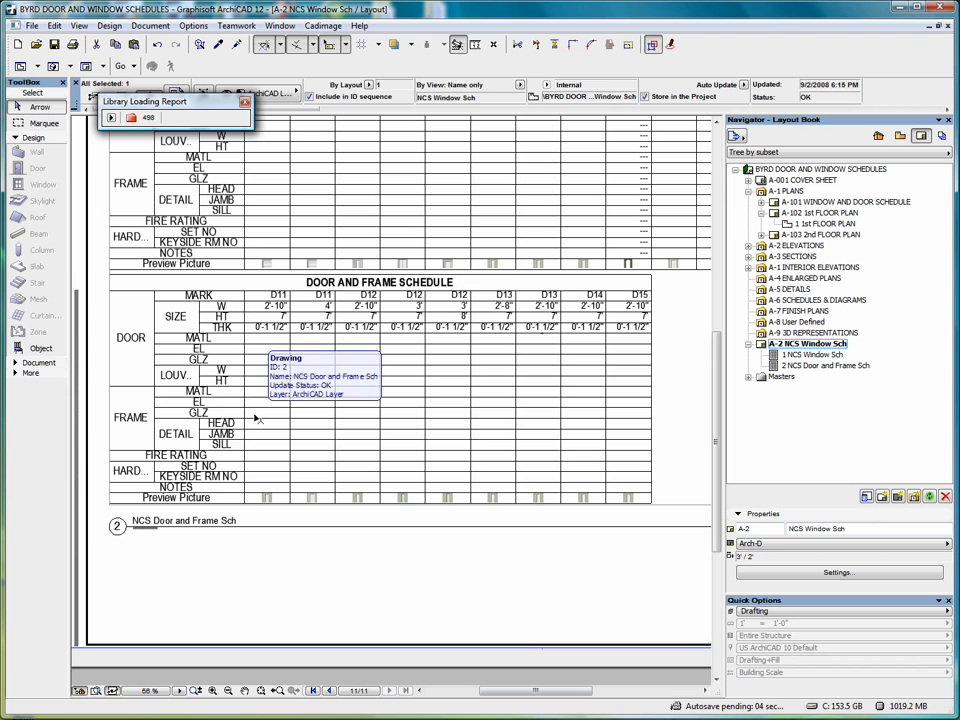
pyautogui.scroll(-2, 256, 419)
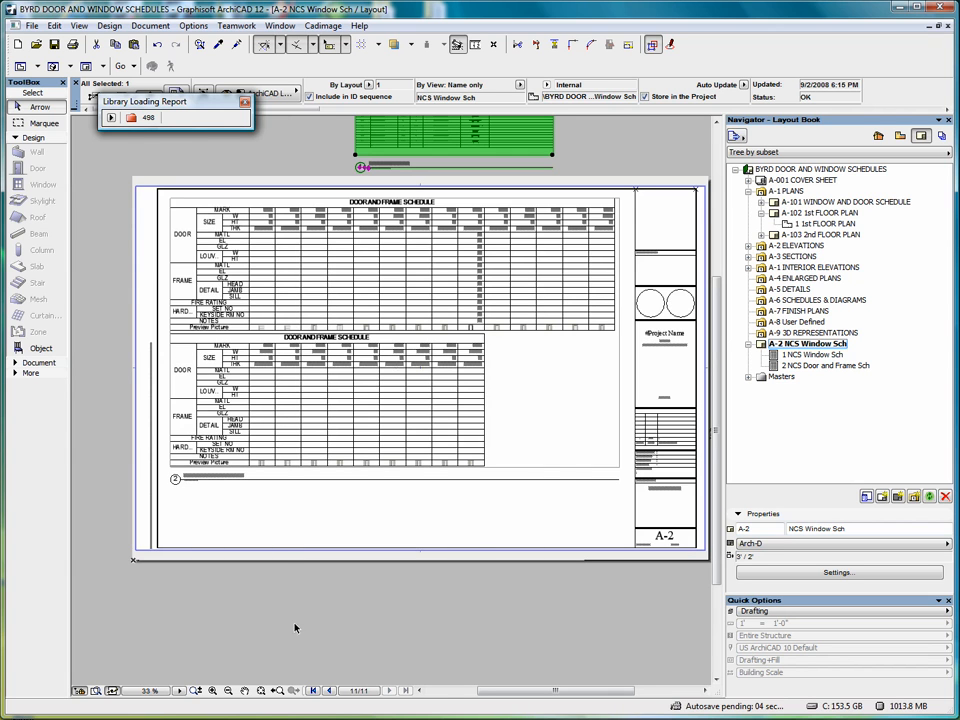
pyautogui.middleClick(295, 628)
pyautogui.middleClick(295, 628)
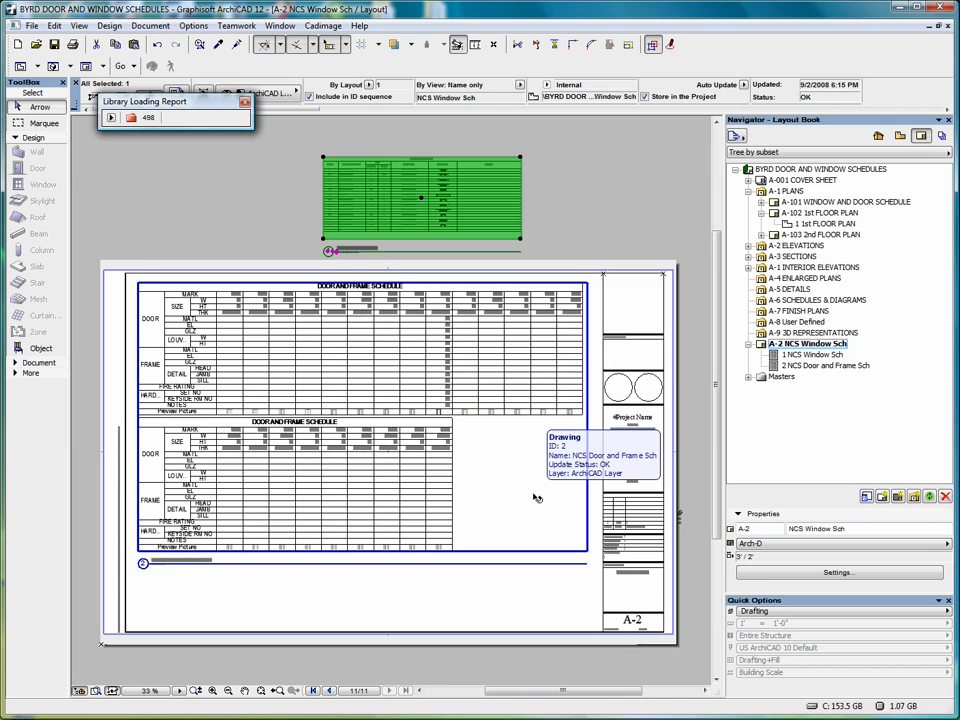
pyautogui.click(589, 196)
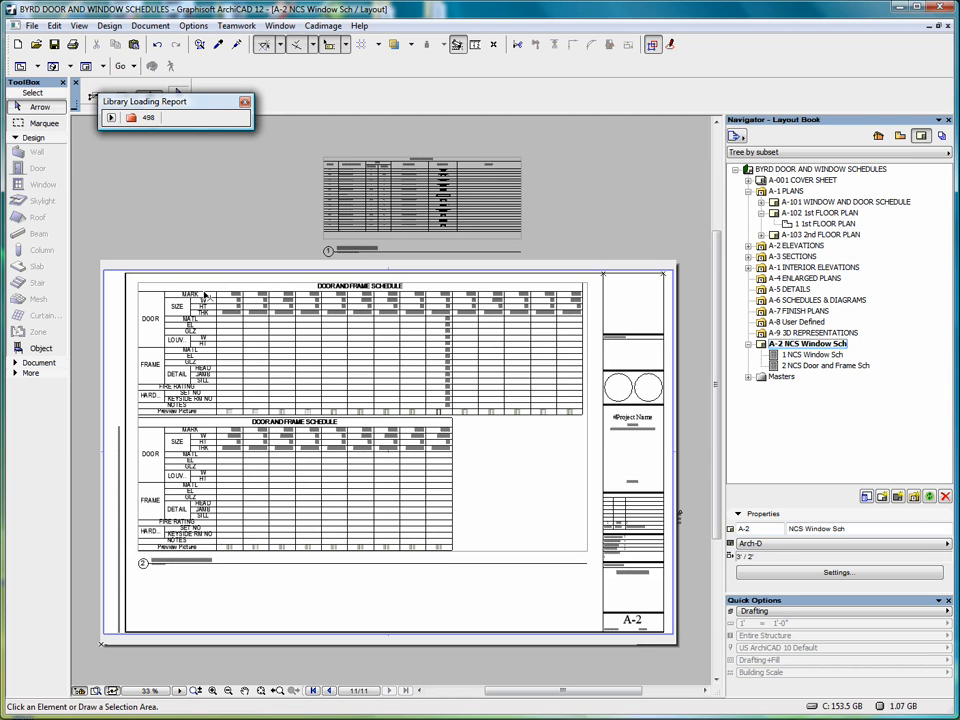
pyautogui.click(140, 284)
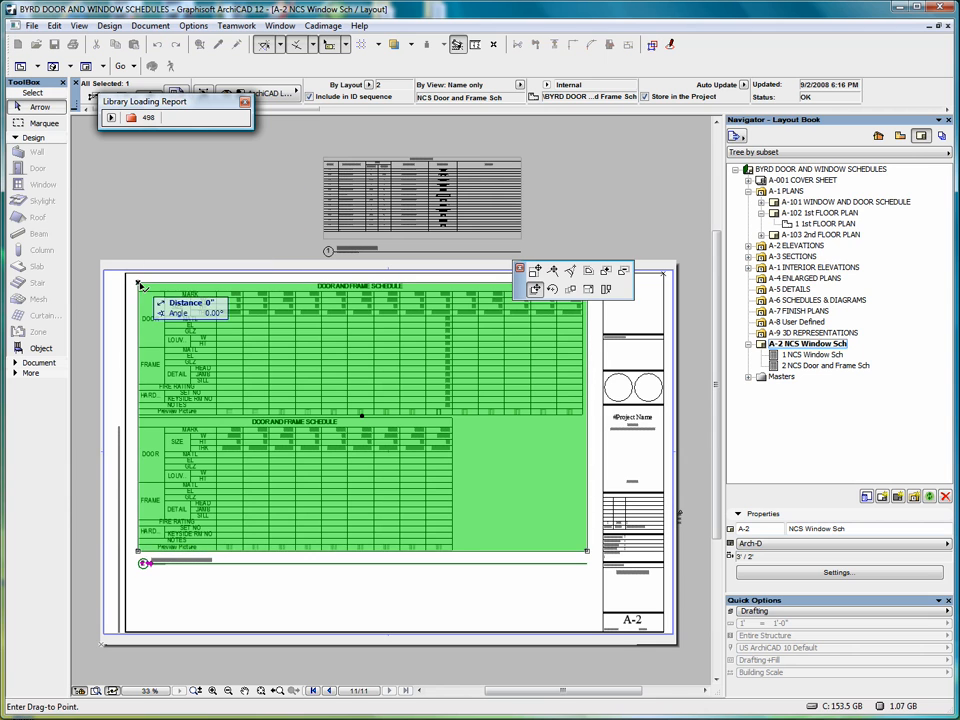
pyautogui.rightClick(607, 291)
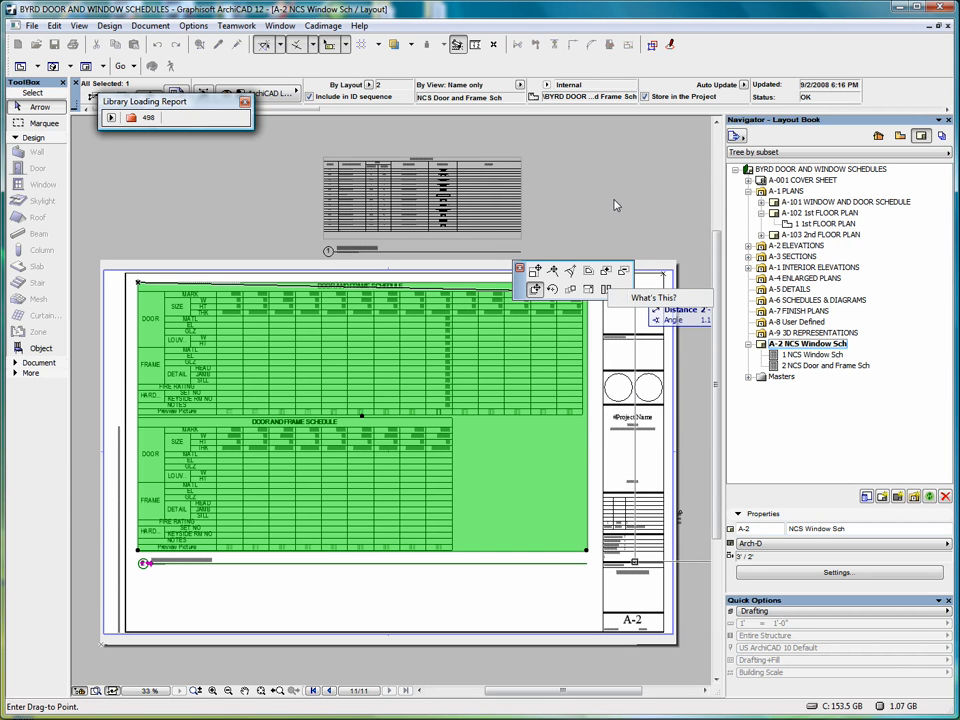
pyautogui.press('Escape')
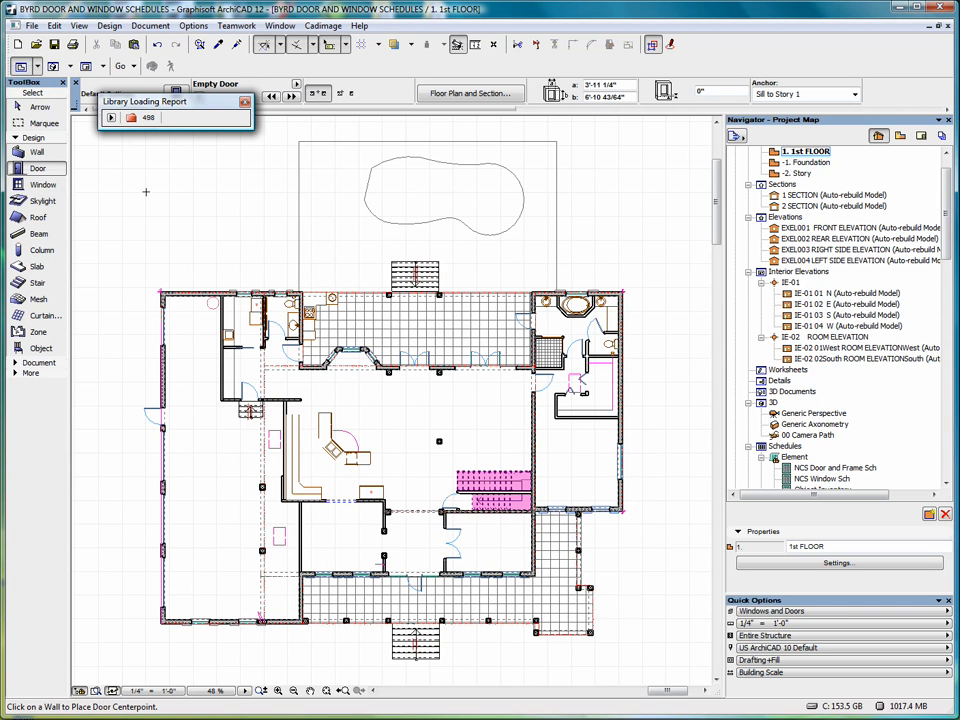
# Select all the doors on the 1st floor plan and assign Door Marker 11 as their dimension marker.
pyautogui.hotkey('ctrl', 'a')
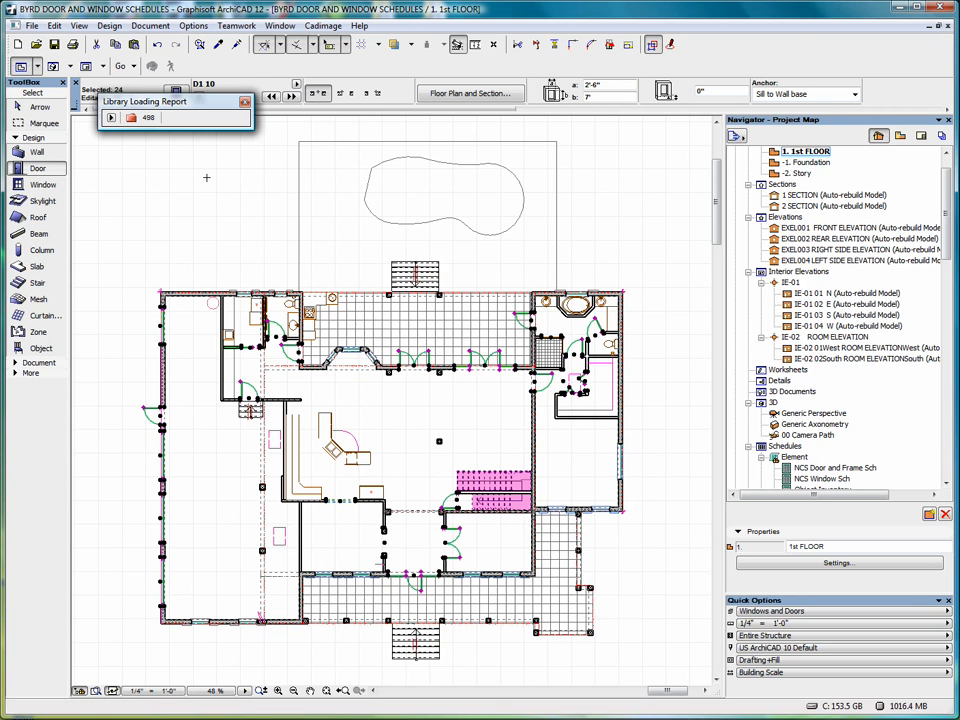
pyautogui.rightClick(207, 181)
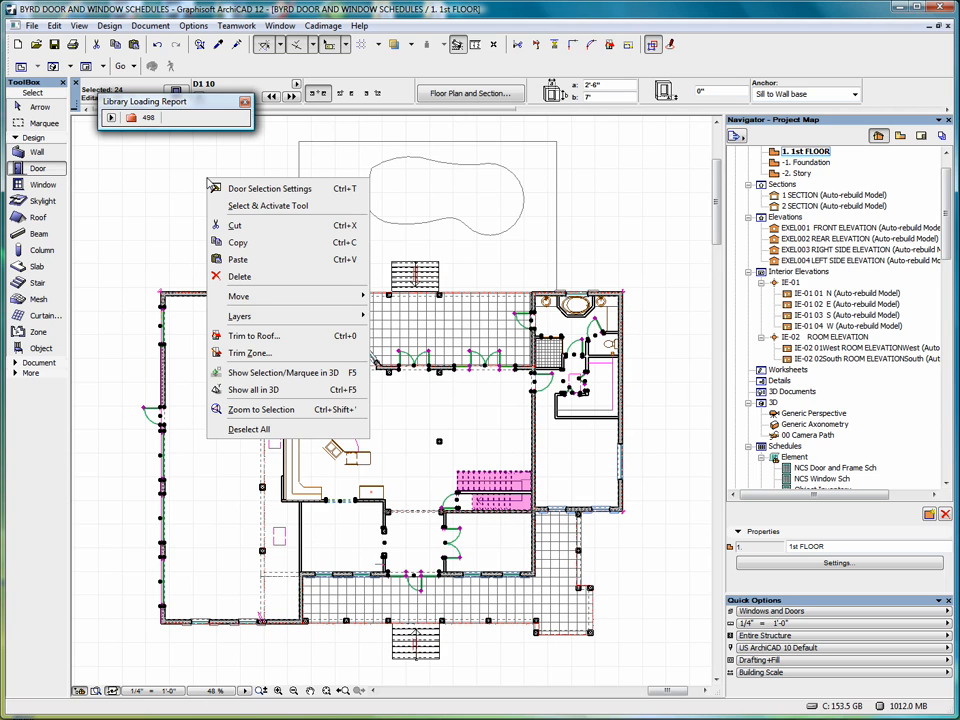
pyautogui.click(263, 192)
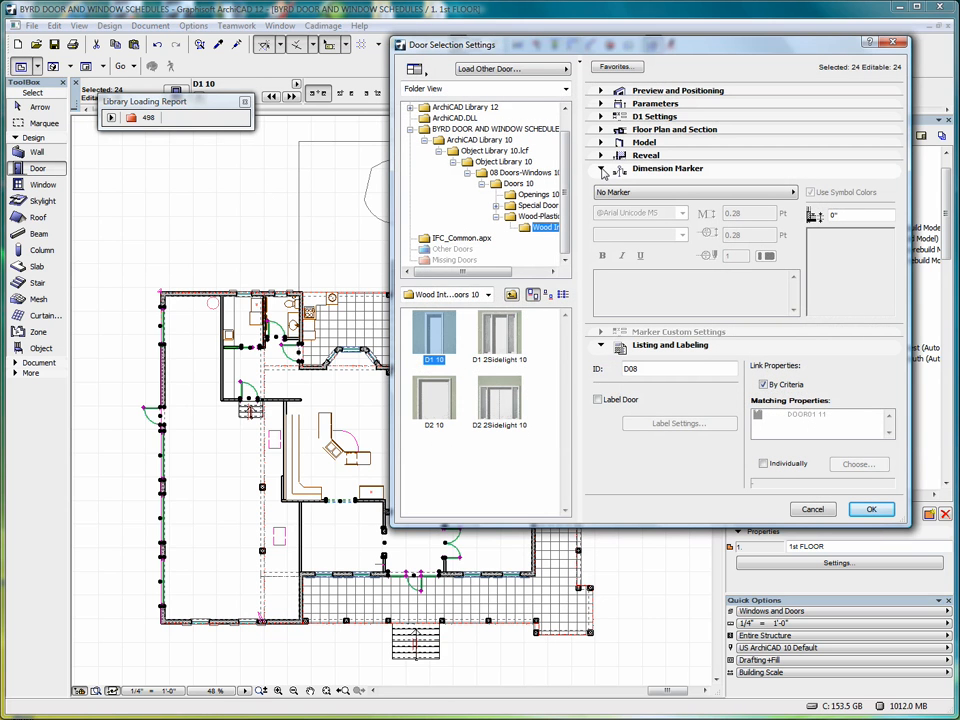
pyautogui.click(785, 192)
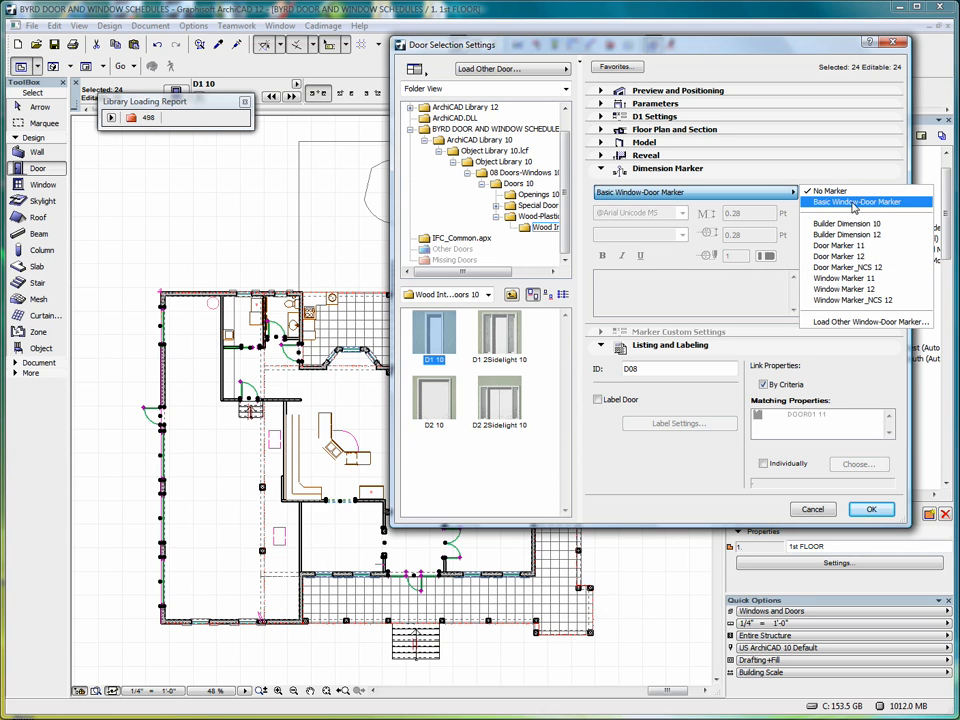
pyautogui.click(843, 248)
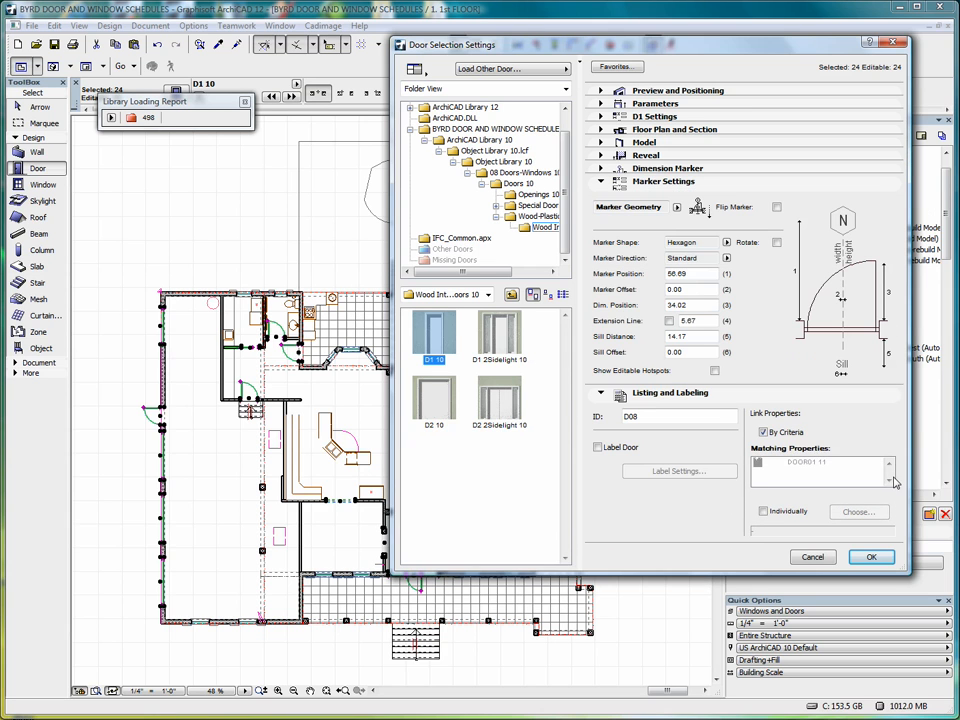
pyautogui.click(873, 557)
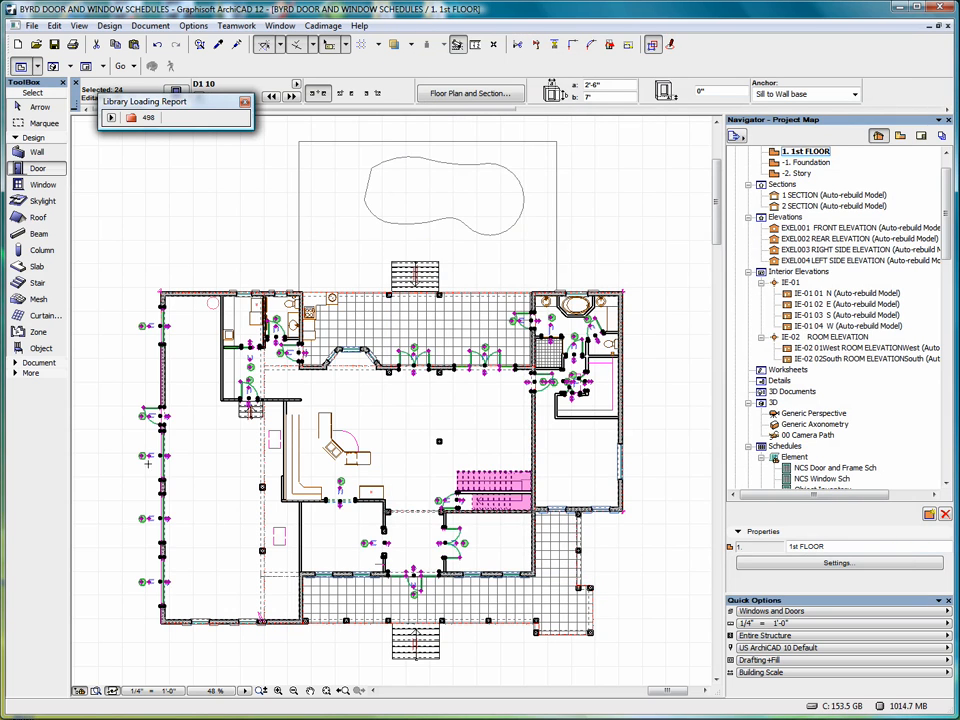
# Change the dimension marker of all the selected first-floor doors to Basic Window-Door Marker.
pyautogui.scroll(6, 311, 556)
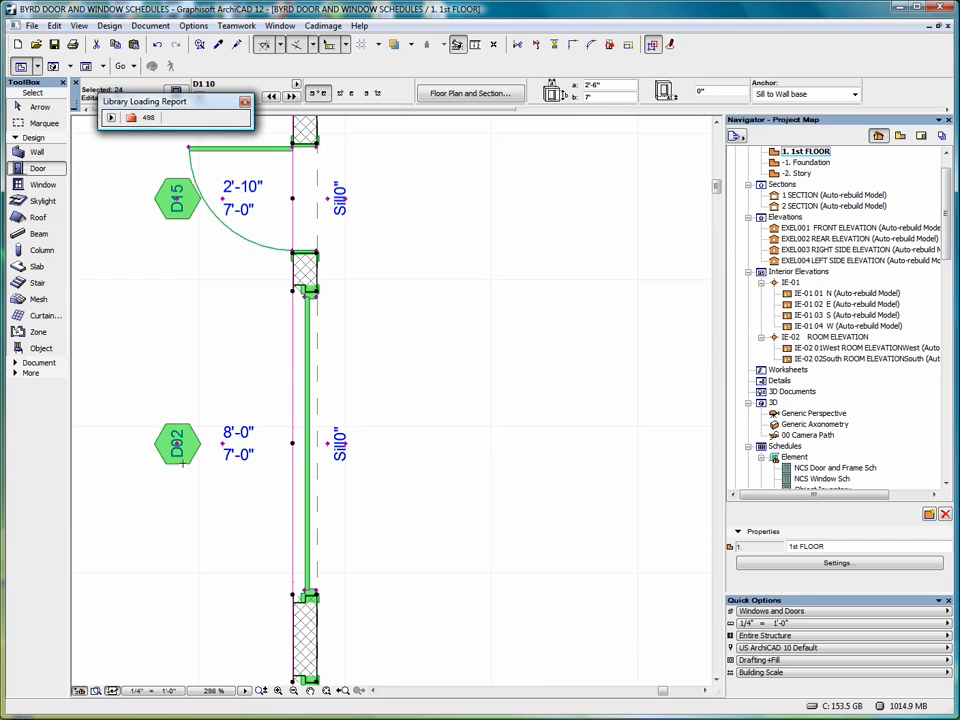
pyautogui.scroll(-2, 195, 419)
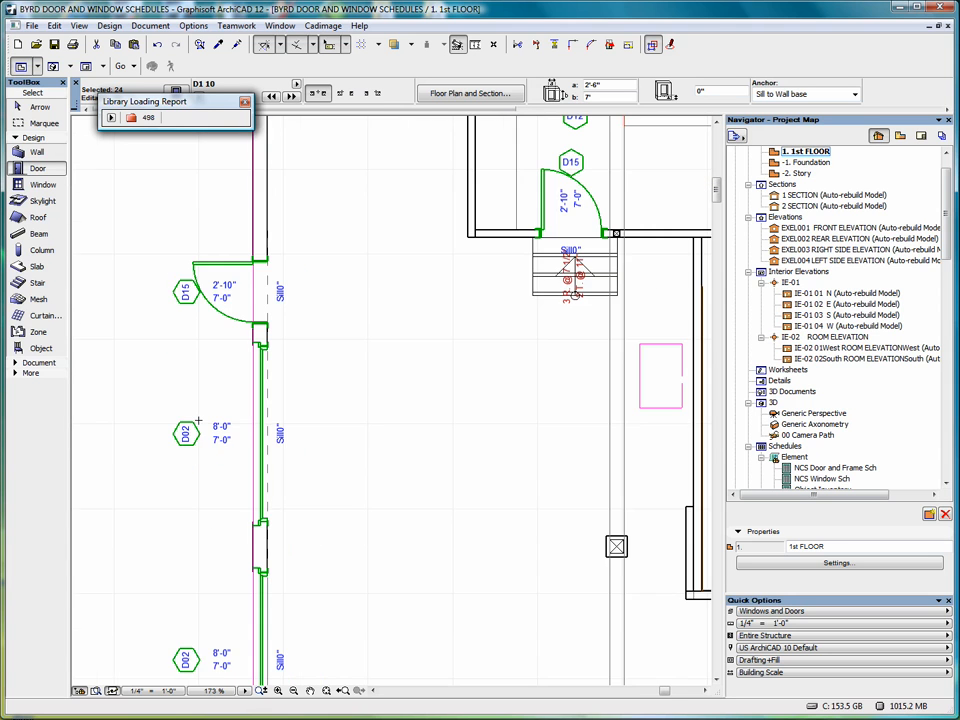
pyautogui.scroll(2, 210, 451)
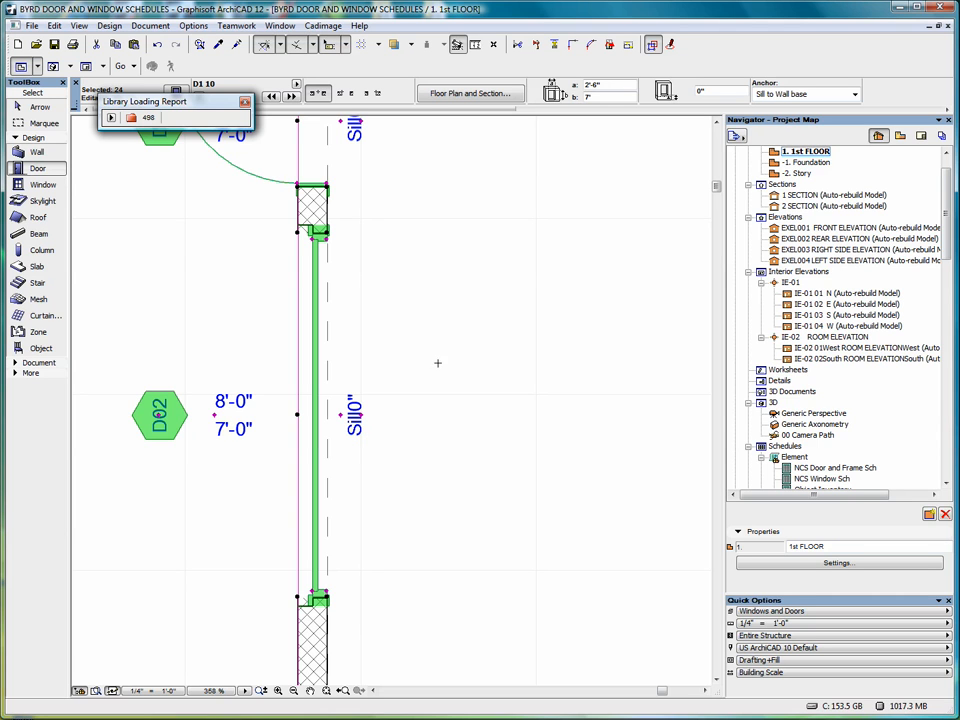
pyautogui.scroll(-5, 413, 320)
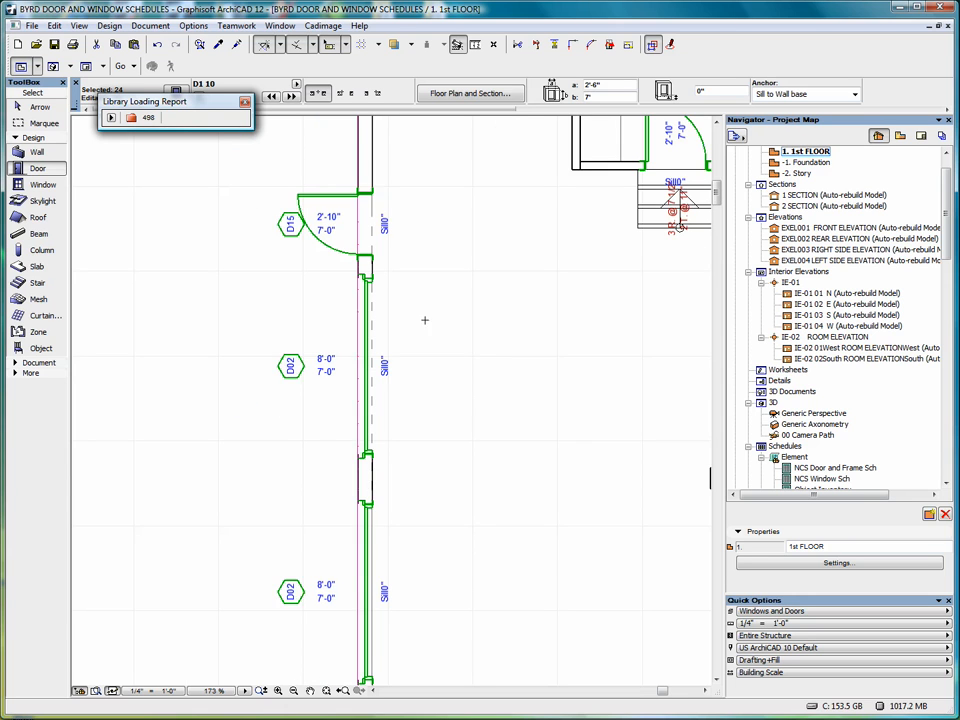
pyautogui.rightClick(446, 317)
pyautogui.click(491, 323)
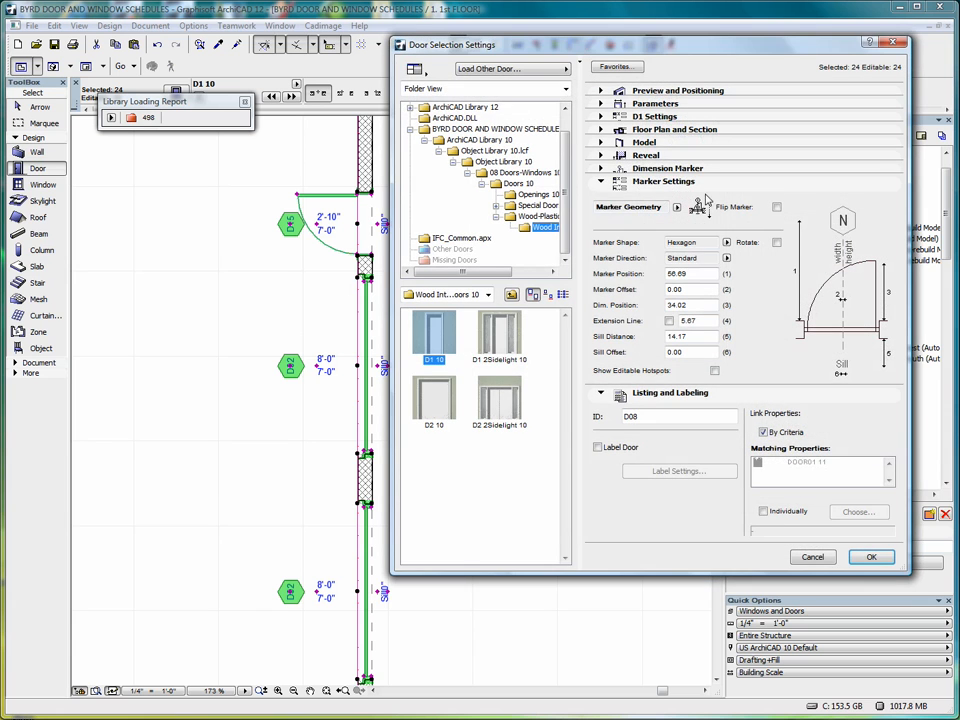
pyautogui.click(655, 168)
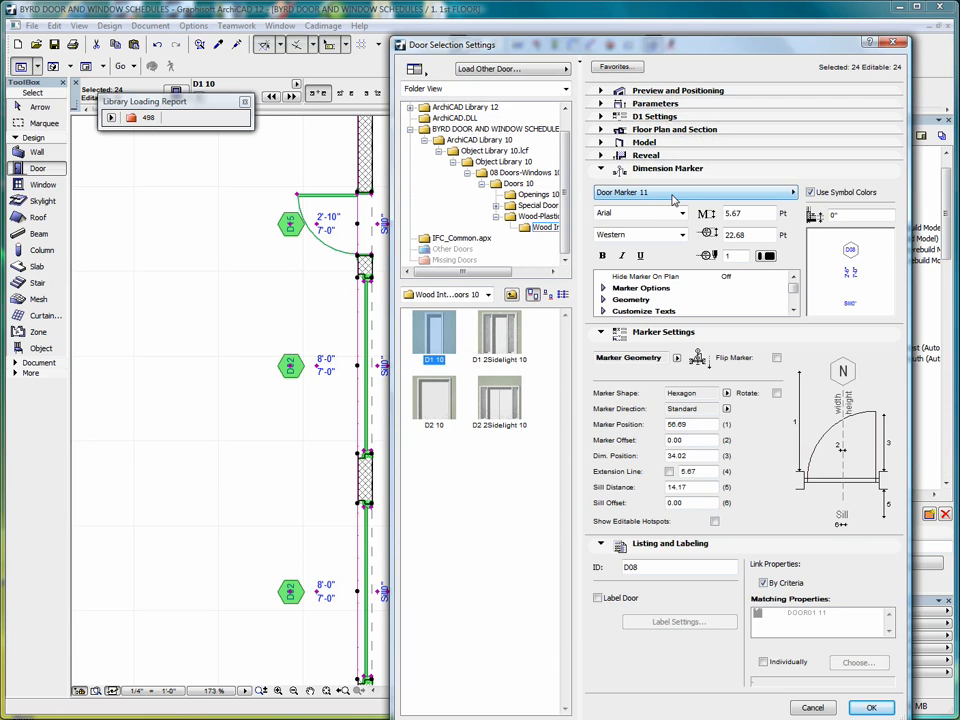
pyautogui.click(672, 193)
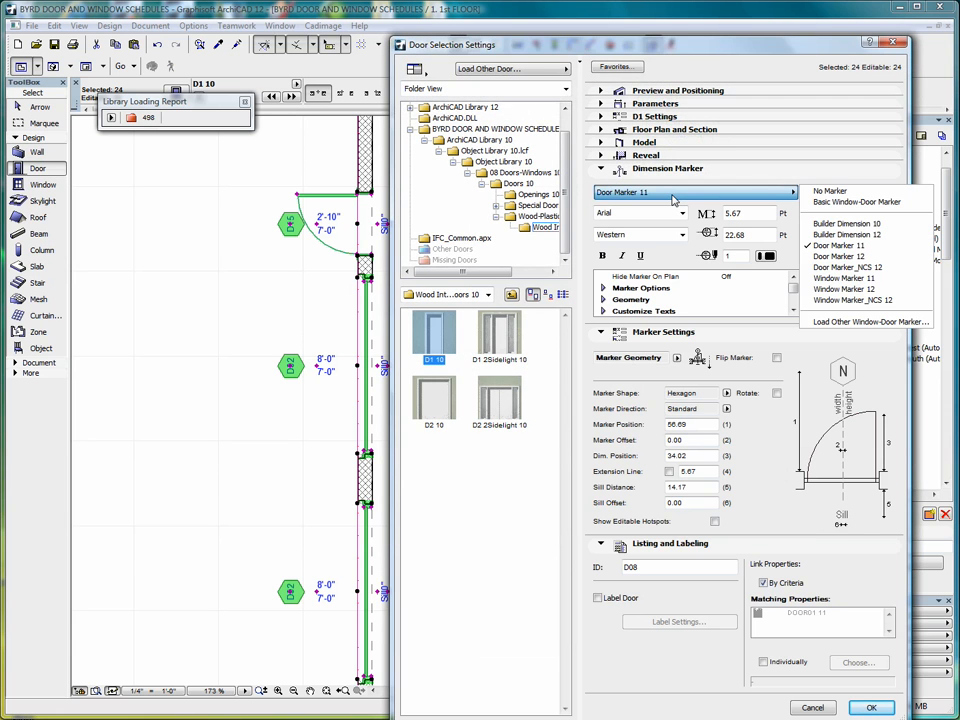
pyautogui.click(858, 206)
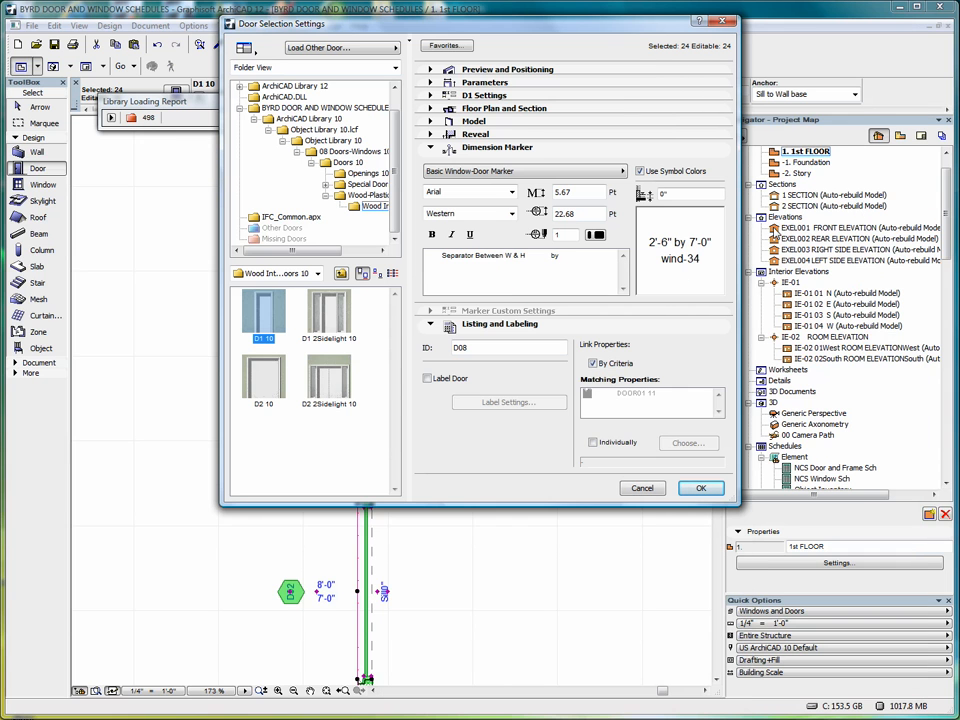
pyautogui.press('Return')
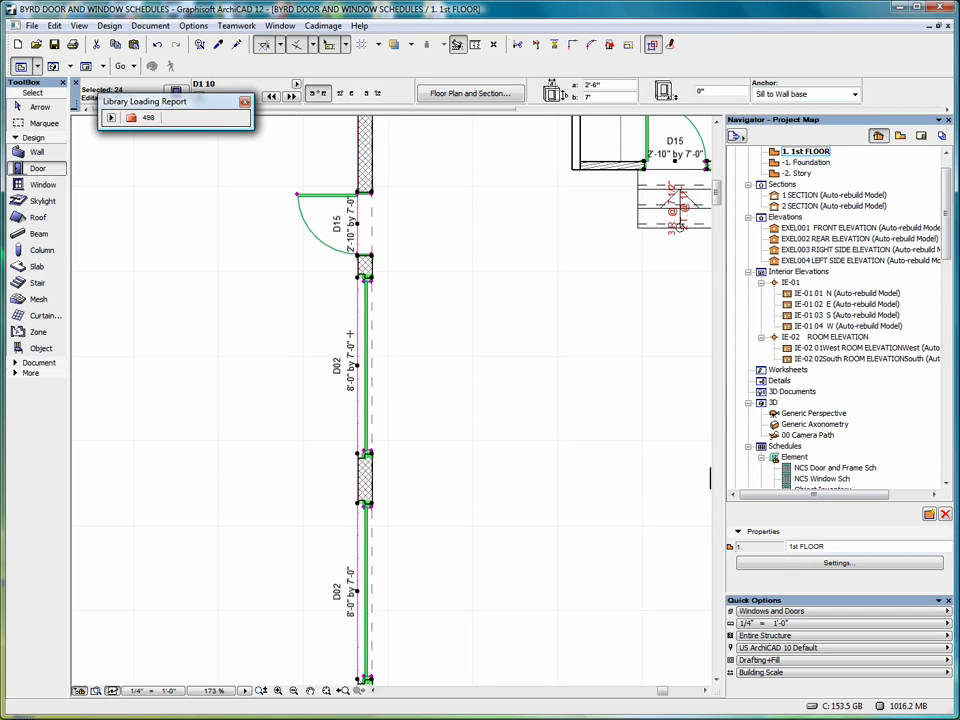
# Turn on Label Door in the settings of all the selected first-floor doors.
pyautogui.rightClick(505, 328)
pyautogui.click(515, 337)
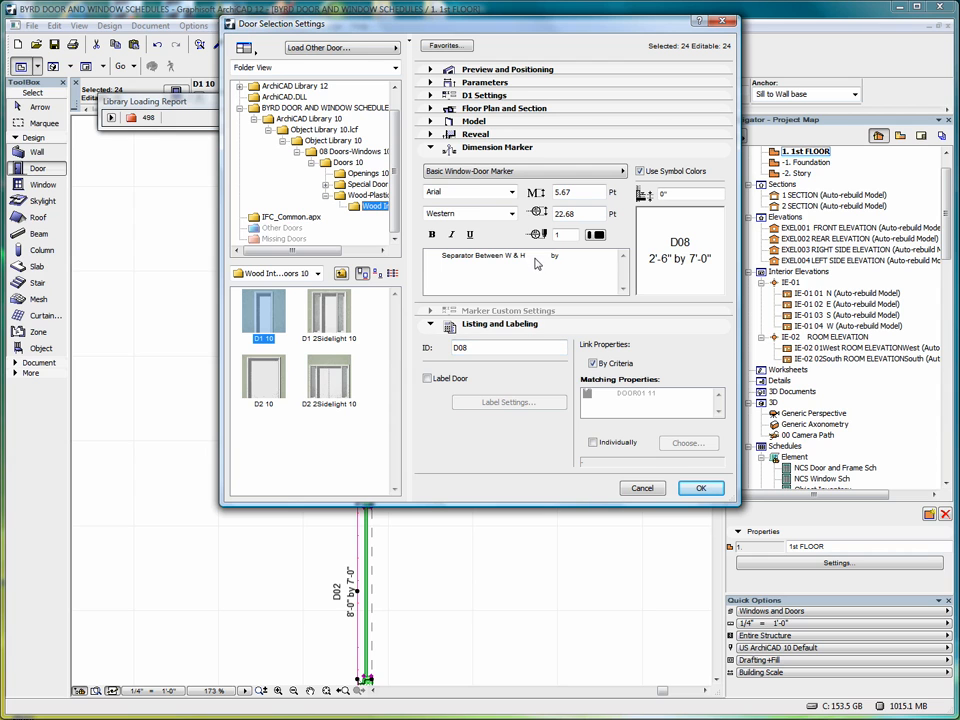
pyautogui.click(428, 379)
pyautogui.click(702, 489)
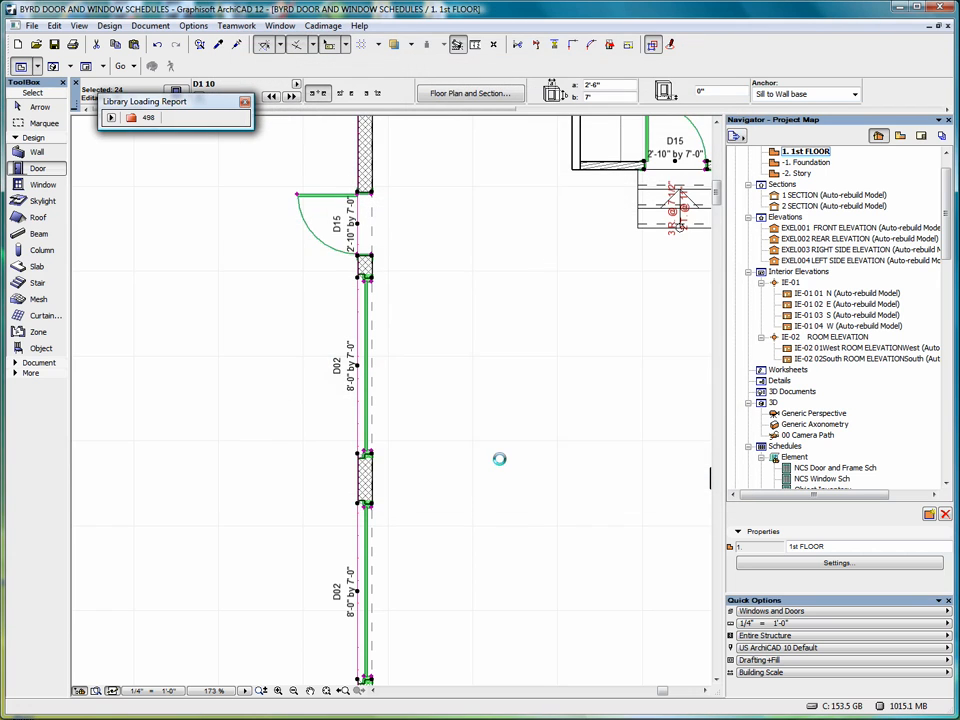
pyautogui.scroll(-5, 499, 459)
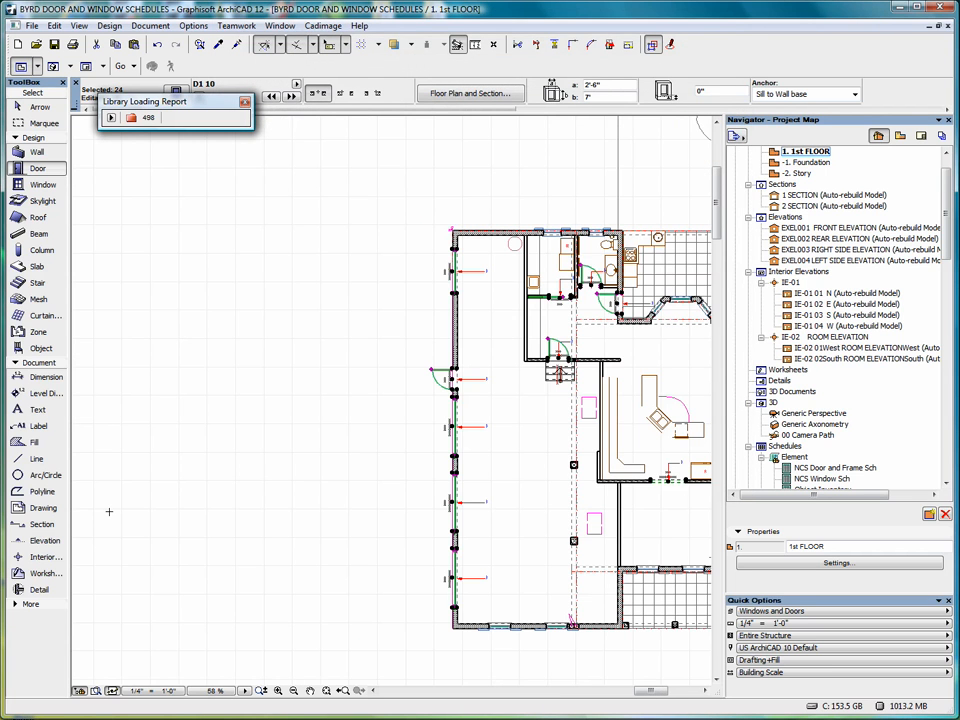
# Select all the door labels on the 1st floor plan, excluding the doors, and set their label content to ID.
pyautogui.click(36, 427)
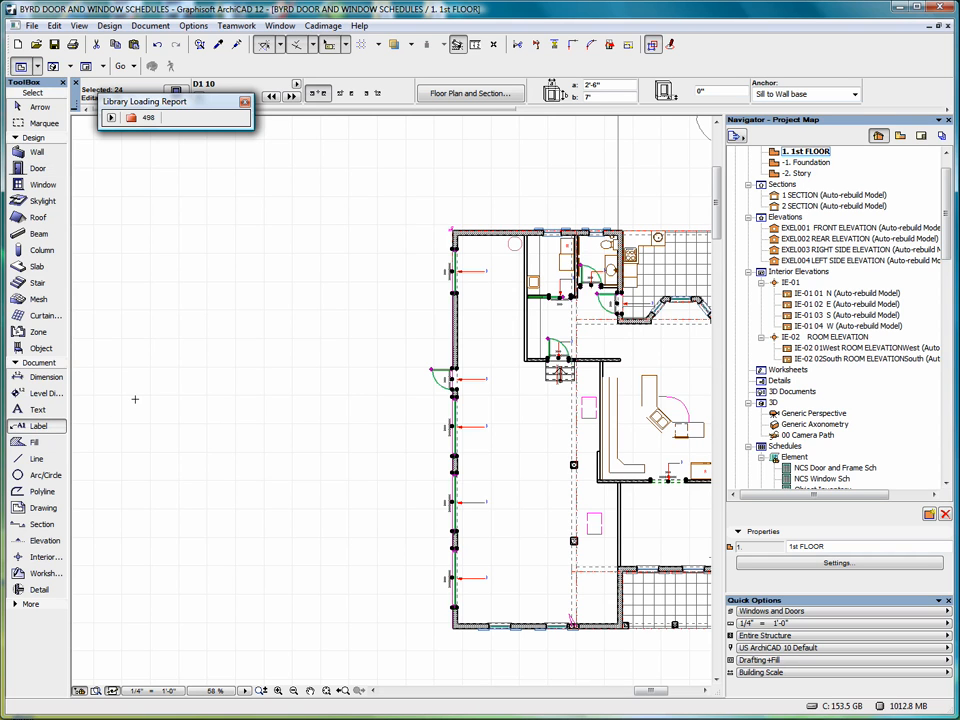
pyautogui.hotkey('ctrl', 'a')
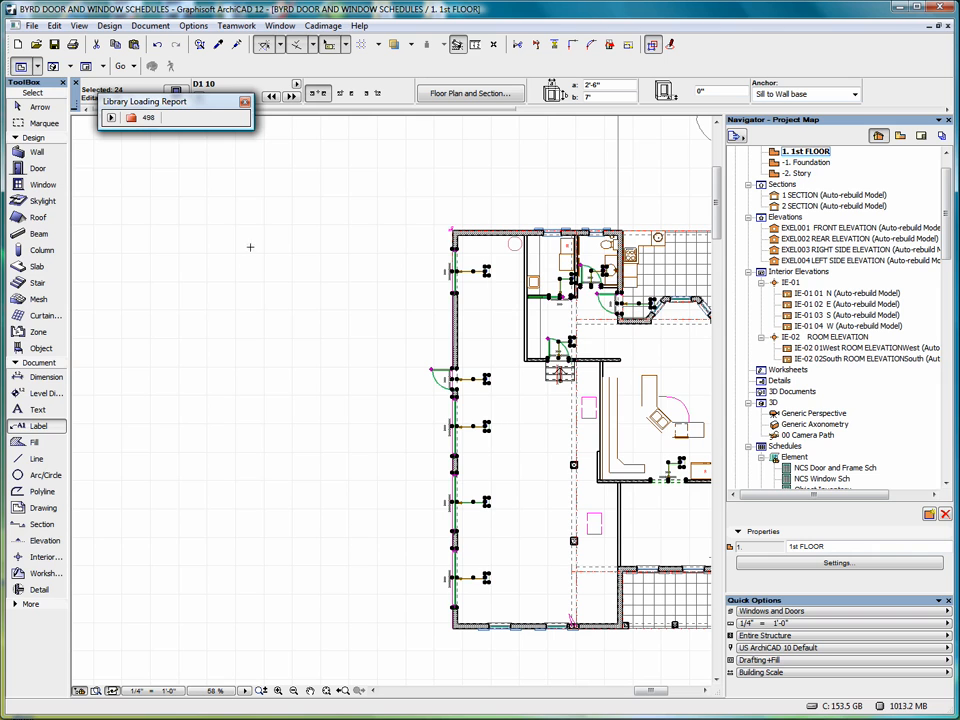
pyautogui.rightClick(234, 256)
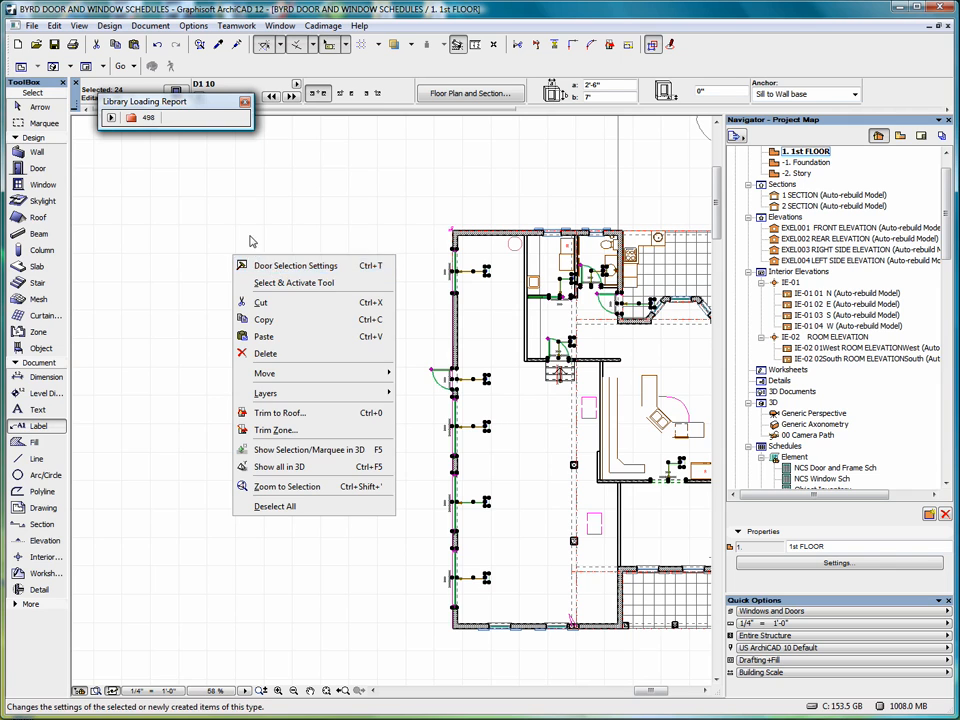
pyautogui.click(250, 242)
pyautogui.hotkey('ctrl', 'a')
pyautogui.rightClick(244, 314)
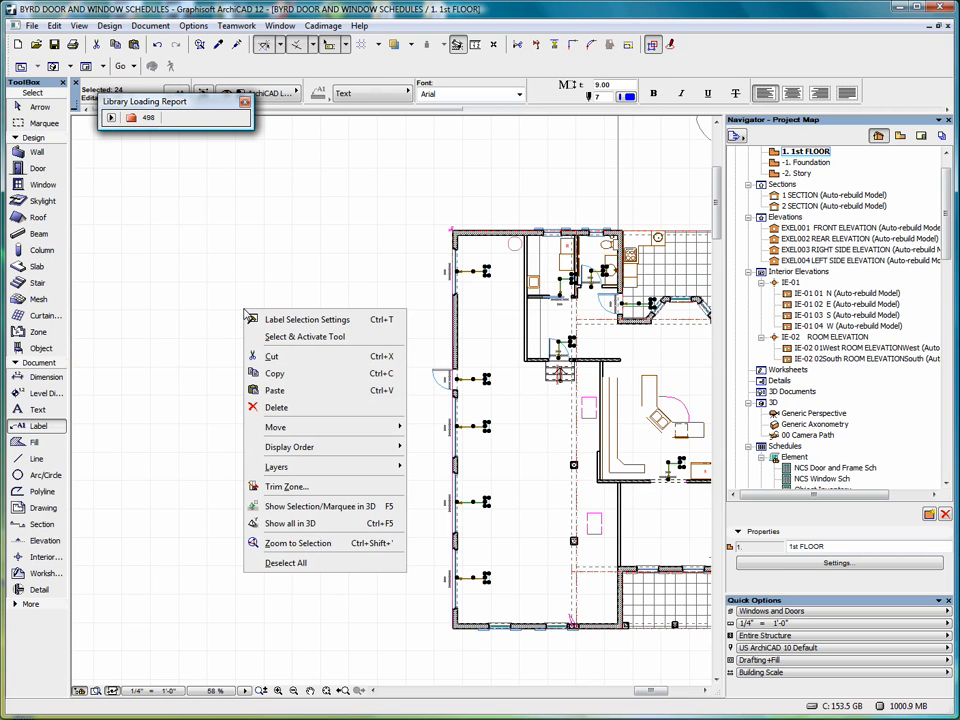
pyautogui.click(303, 321)
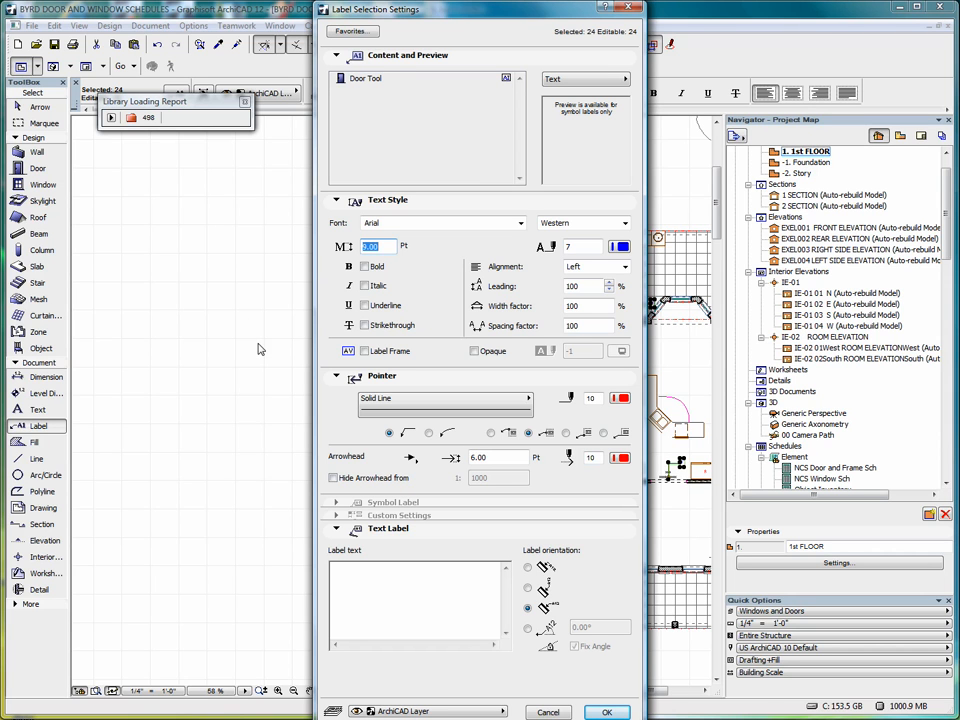
pyautogui.click(596, 84)
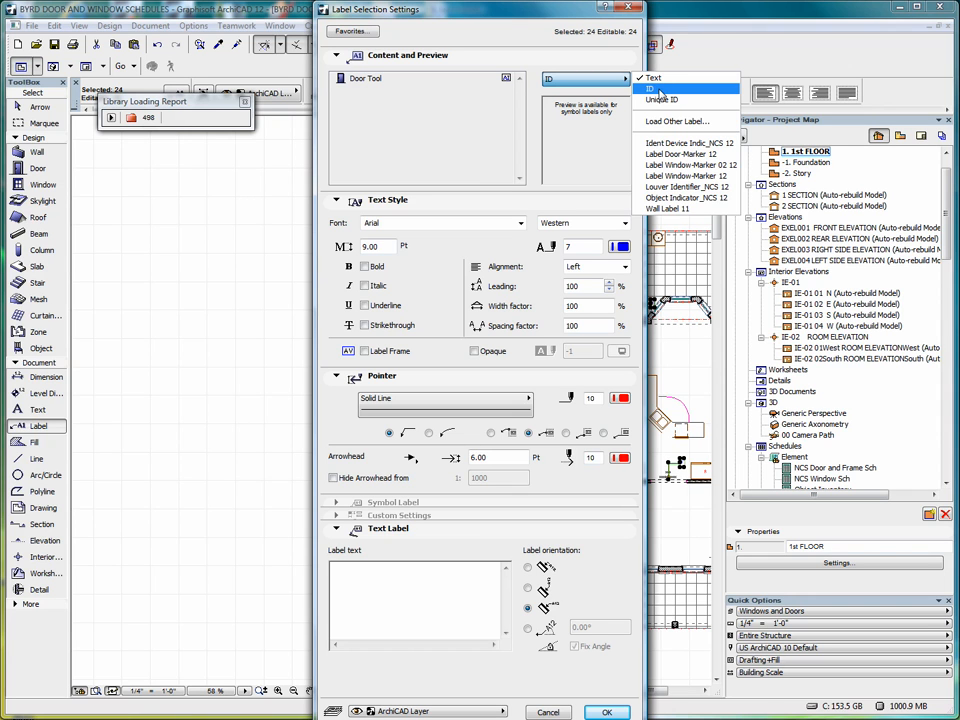
pyautogui.click(660, 90)
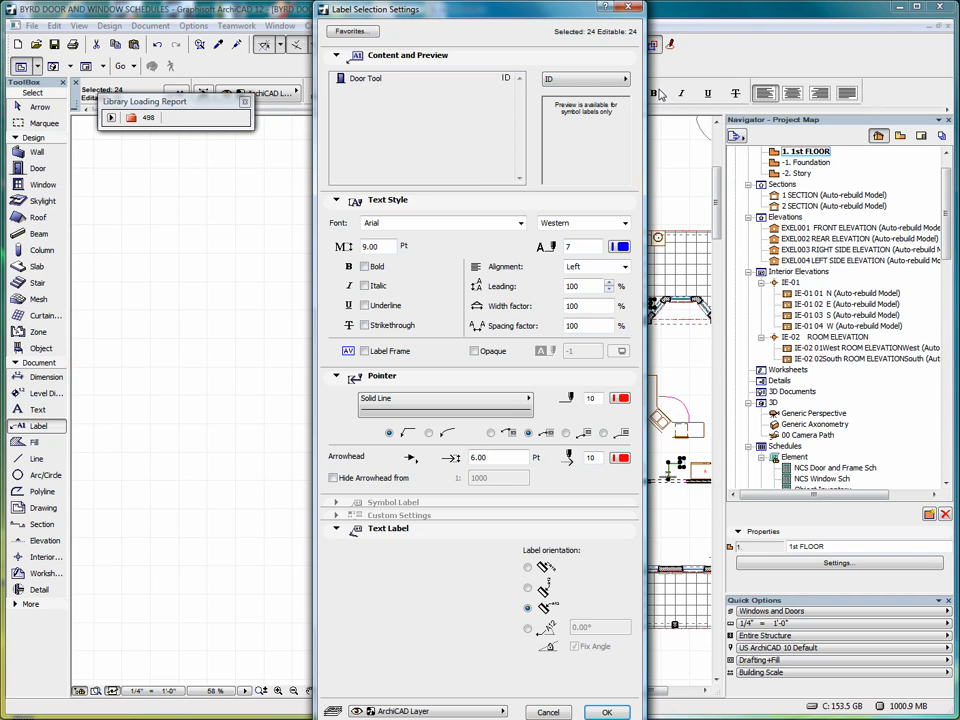
pyautogui.click(606, 712)
pyautogui.scroll(5, 512, 492)
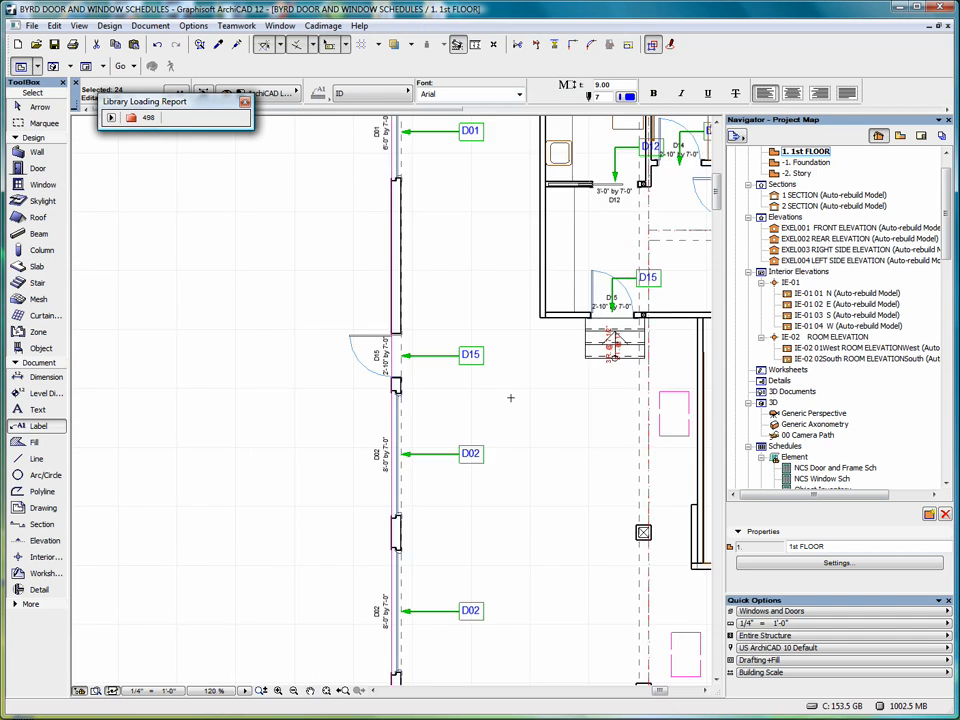
pyautogui.scroll(-2, 443, 510)
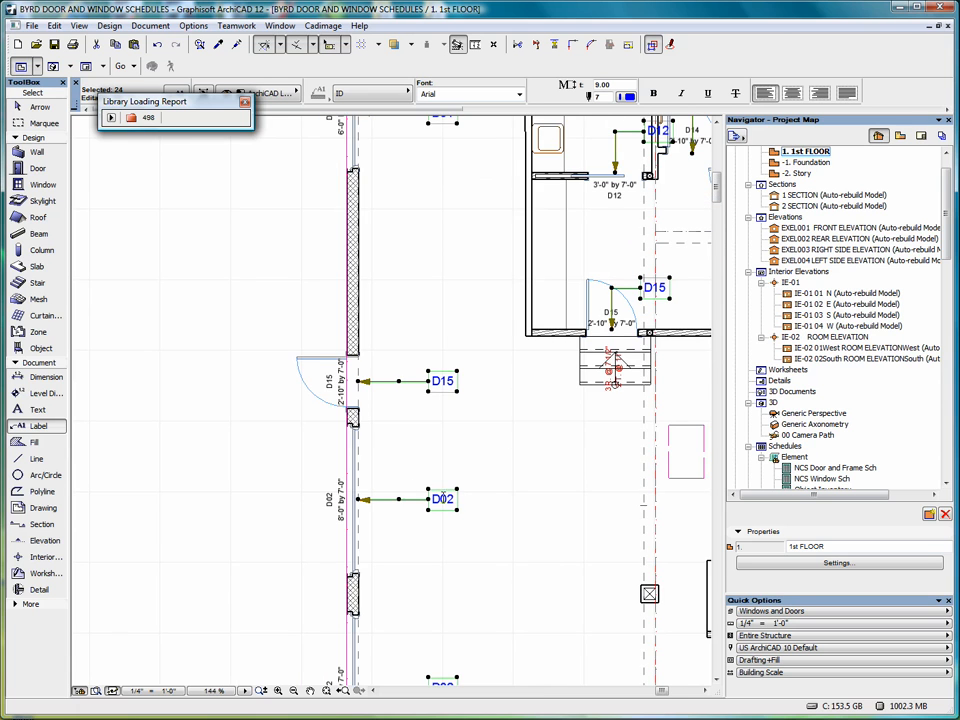
pyautogui.scroll(-3, 428, 538)
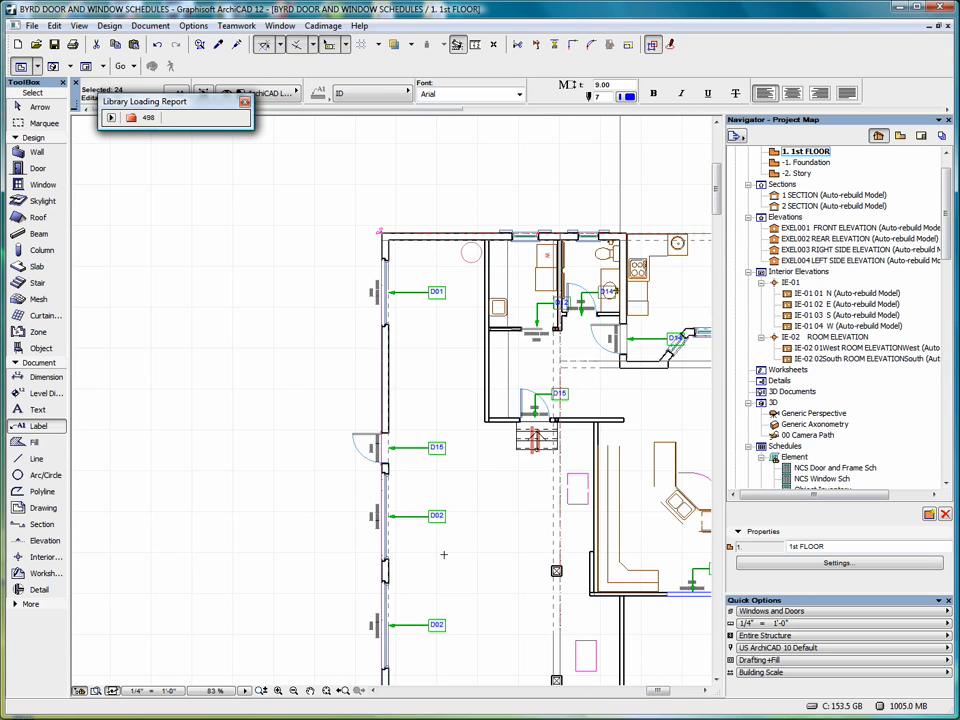
# Deselect the labels and stretch the leader of the D08 door label below the kitchen, moving its text up and left towards the counter.
pyautogui.moveTo(459, 554); pyautogui.dragTo(419, 395, button='middle')
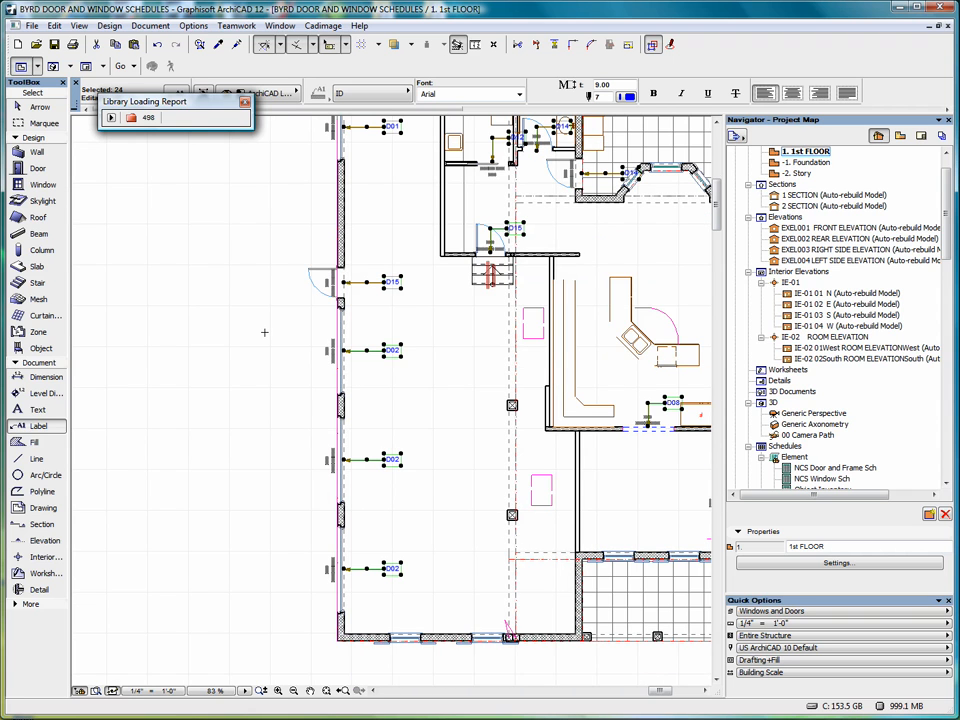
pyautogui.press('Escape')
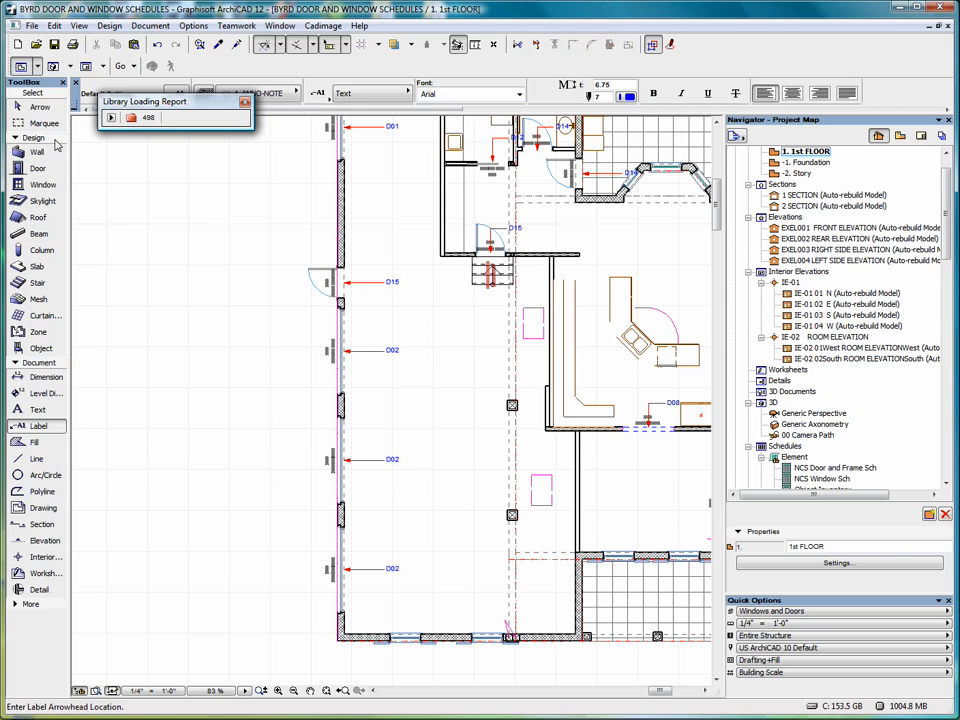
pyautogui.click(38, 107)
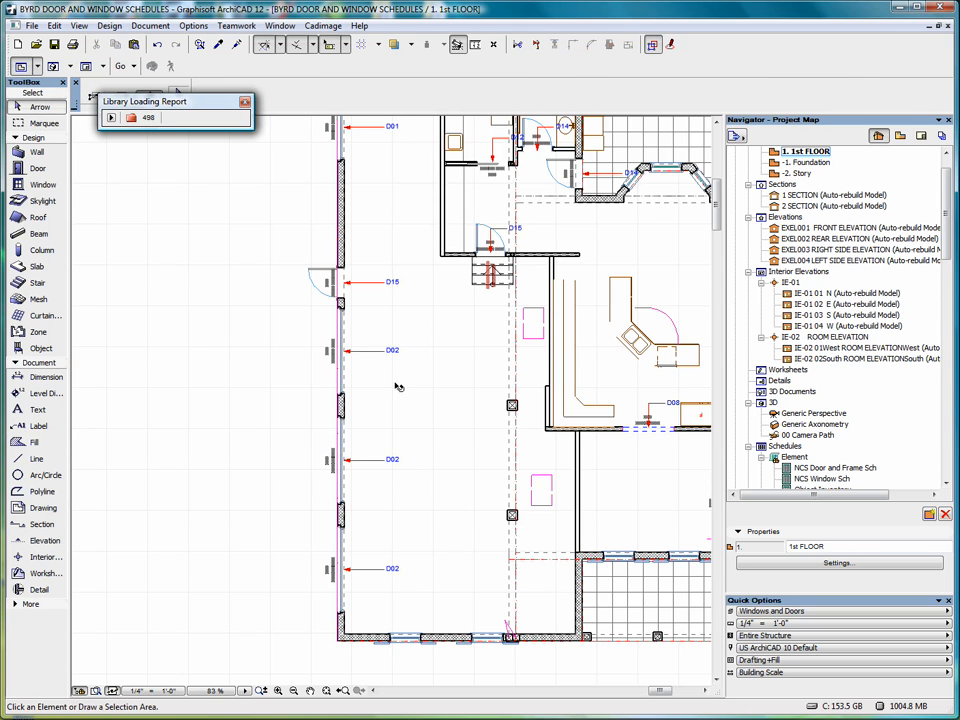
pyautogui.click(670, 403)
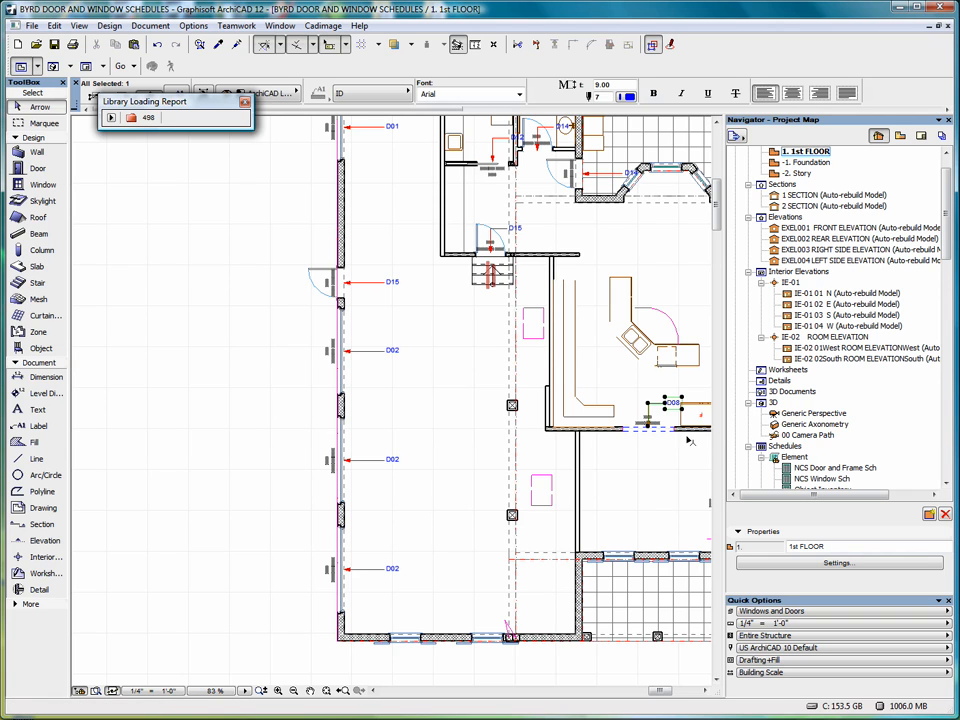
pyautogui.click(649, 404)
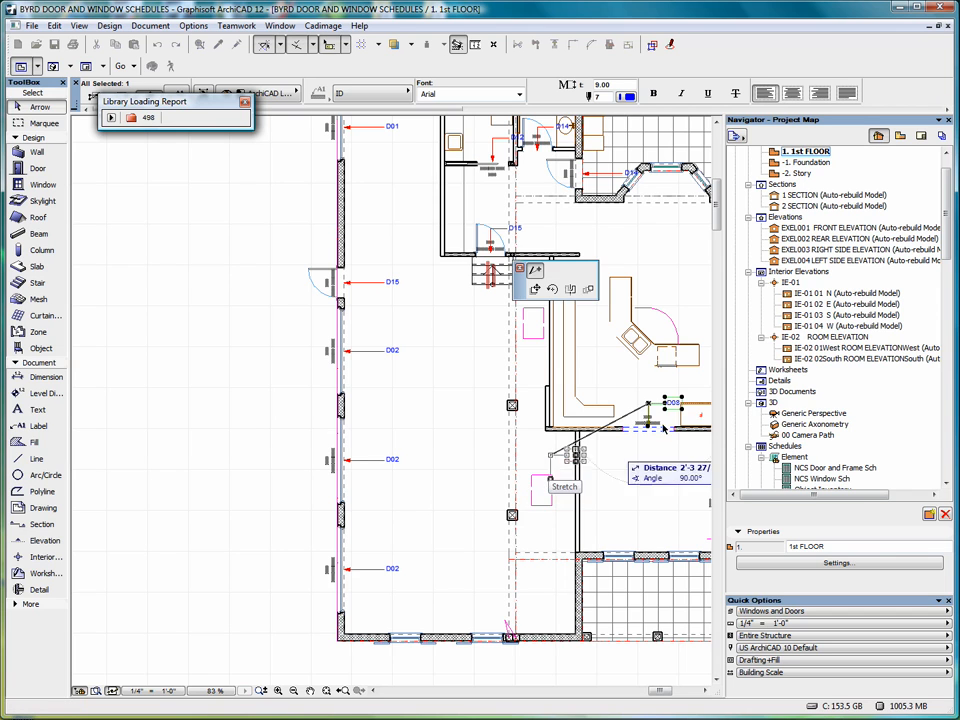
pyautogui.click(625, 390)
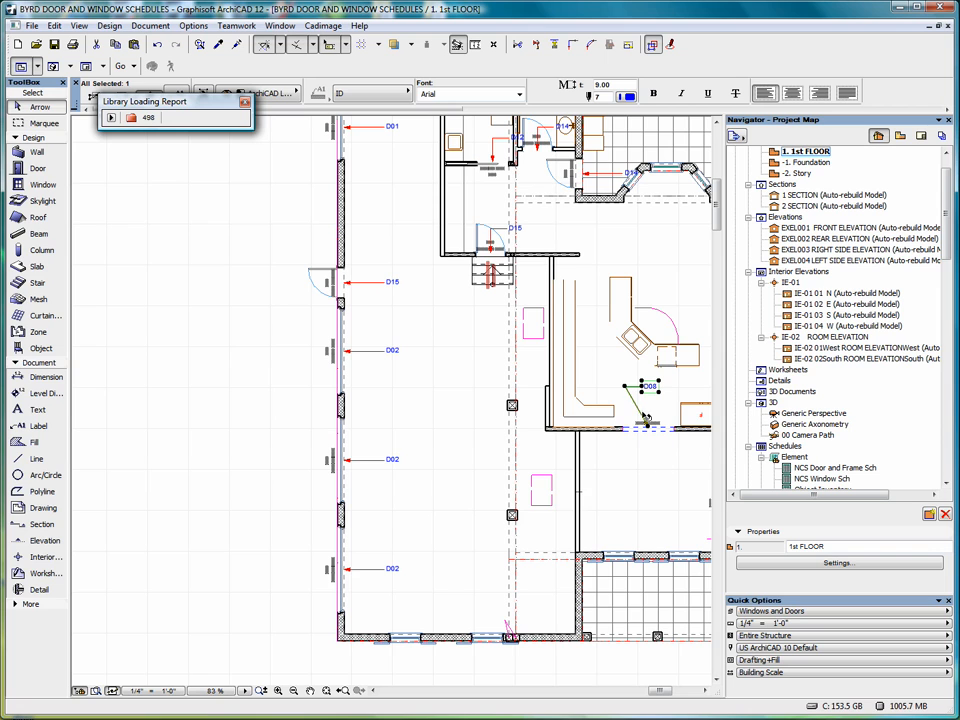
# Try Label Window-Marker 12 as the content of all the first-floor door labels, and undo the change.
pyautogui.click(38, 425)
pyautogui.hotkey('ctrl', 'a')
pyautogui.rightClick(233, 347)
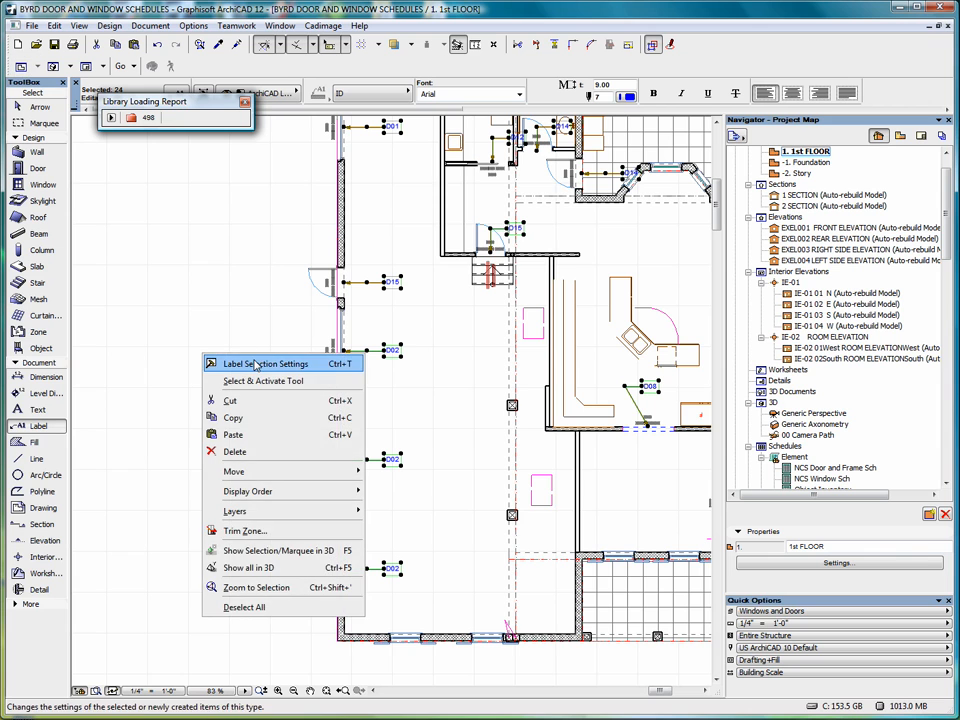
pyautogui.click(253, 364)
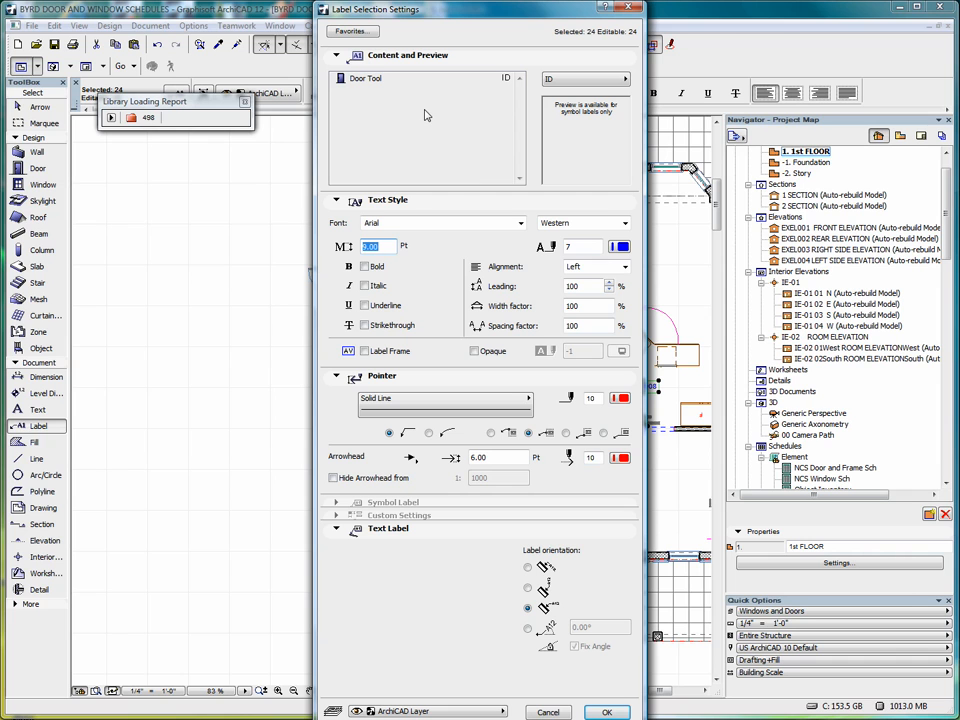
pyautogui.click(602, 83)
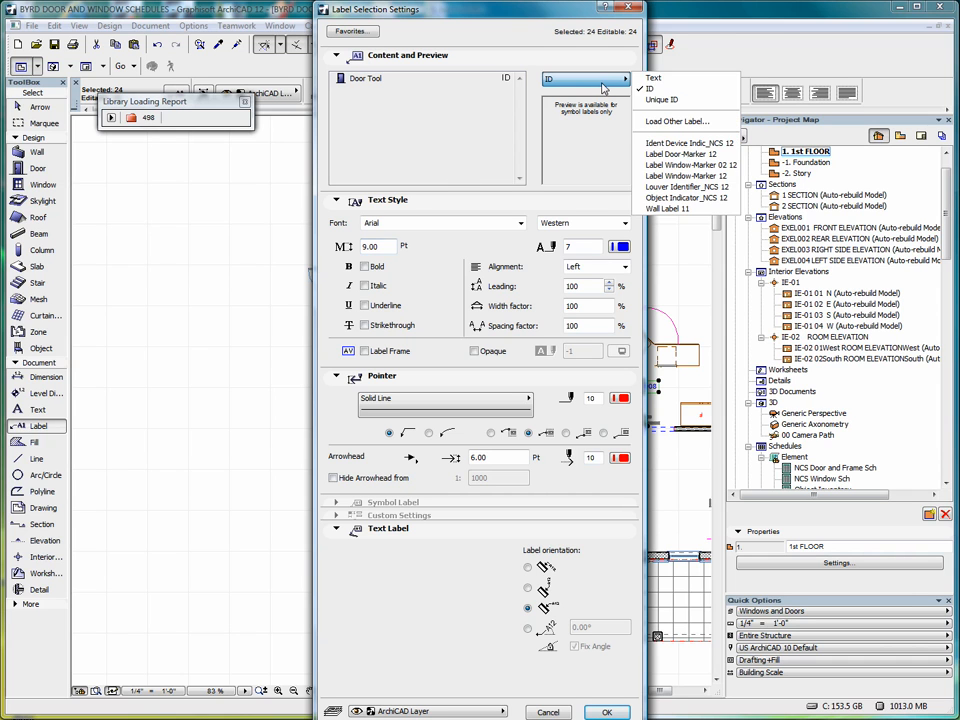
pyautogui.click(687, 176)
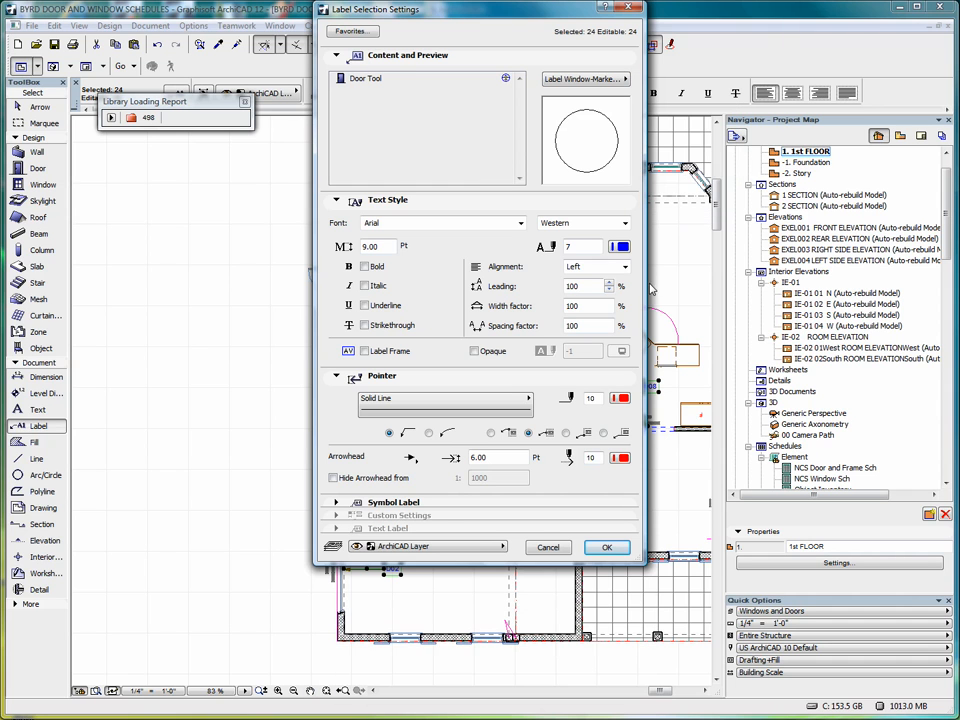
pyautogui.click(606, 550)
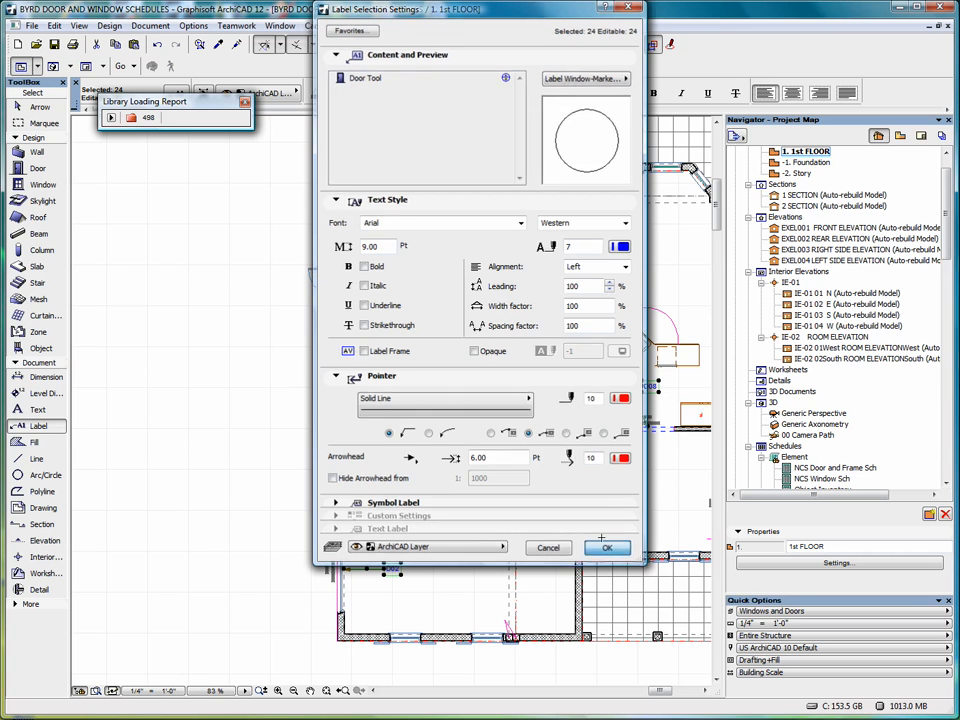
pyautogui.scroll(1, 452, 296)
pyautogui.scroll(-3, 455, 330)
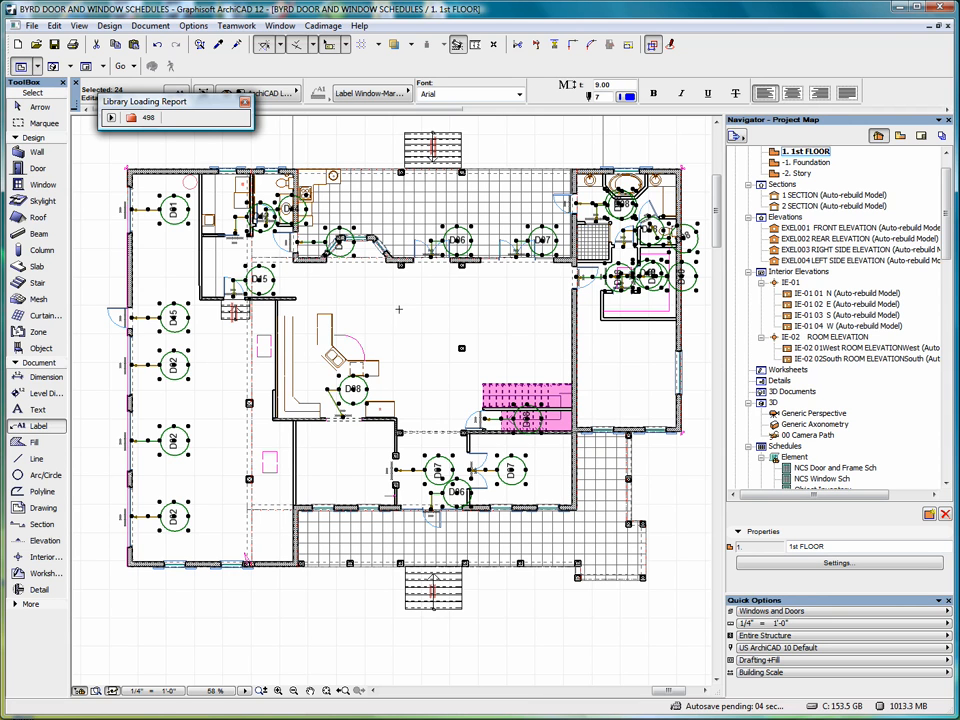
pyautogui.click(157, 44)
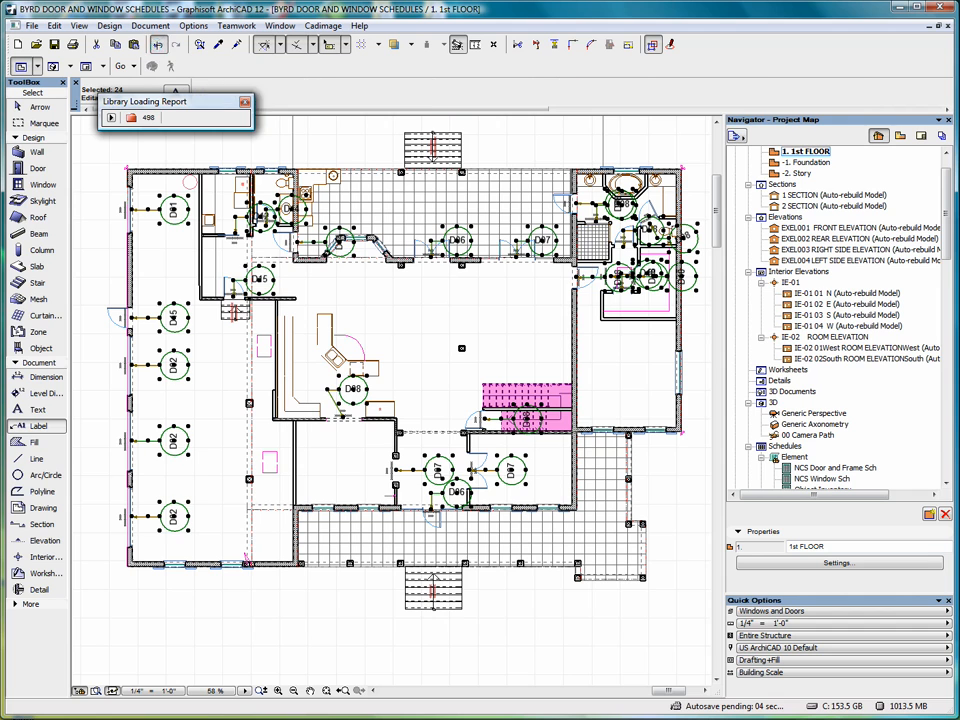
pyautogui.press('Escape')
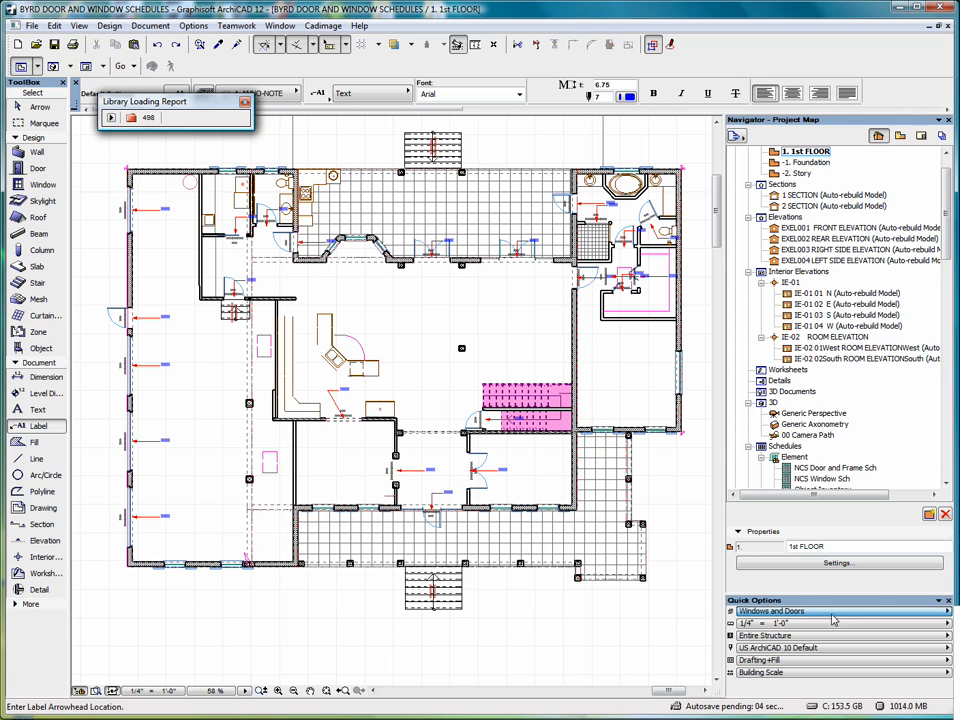
# Display the project's Layout Book in the Navigator.
pyautogui.click(920, 135)
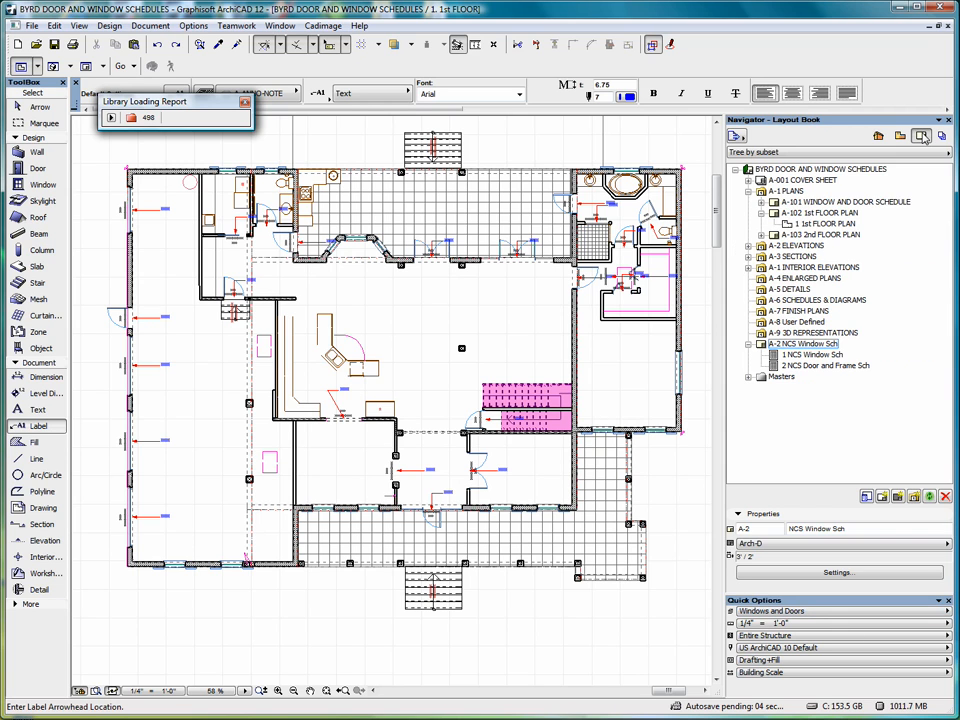